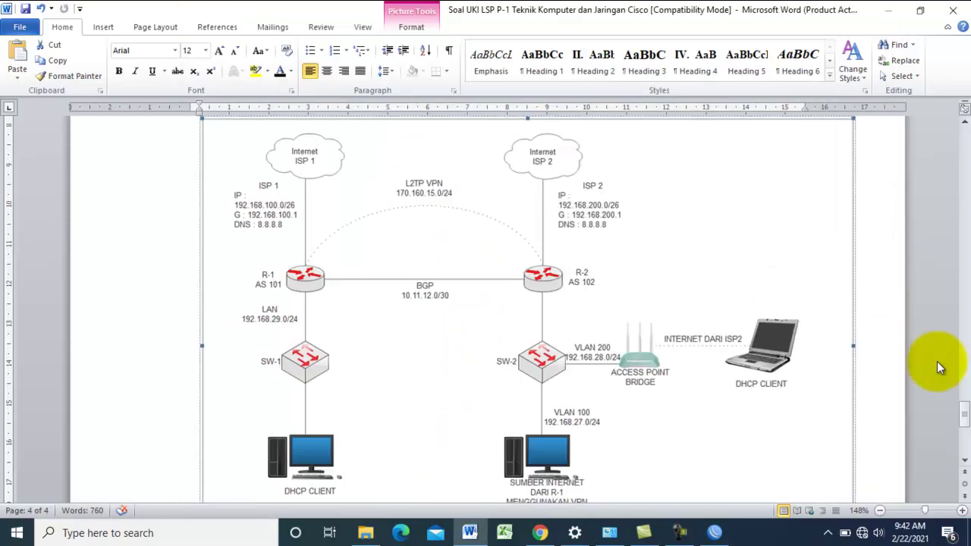
Step: Review the exam document's requirements for R1, R2, the VLANs, wireless blocking, hotspot users, the Cisco switch, BGP, NTP and L2TP/VPN
drag(964, 411, 964, 264)
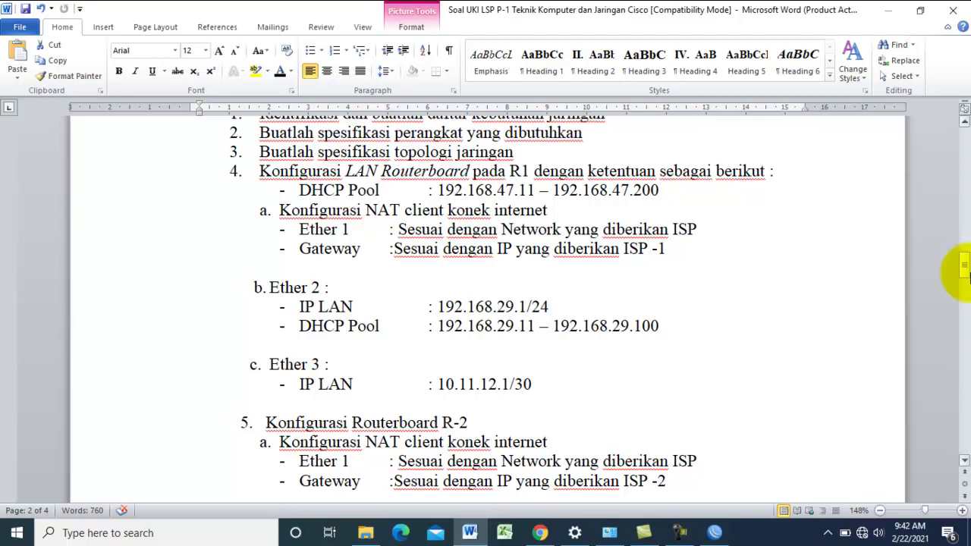
drag(964, 264, 964, 312)
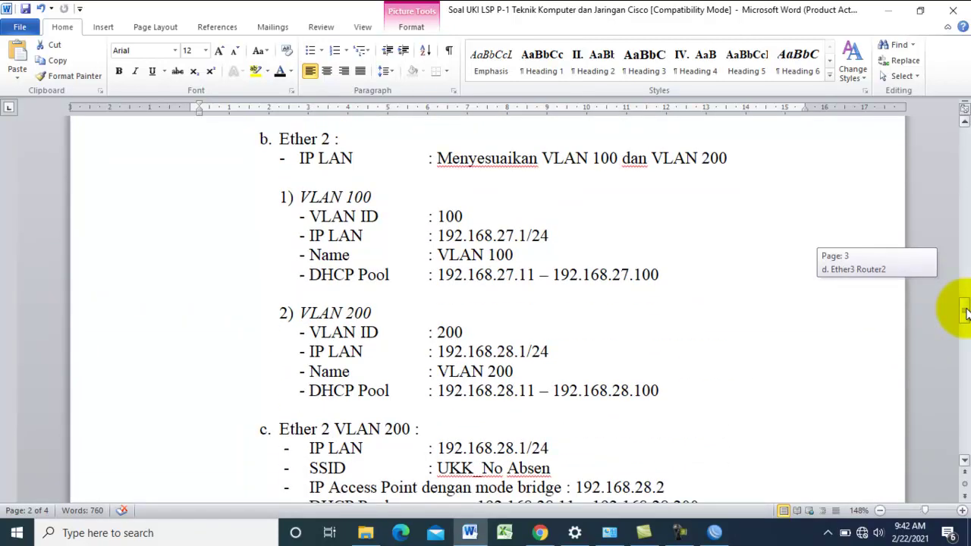
drag(964, 312, 964, 320)
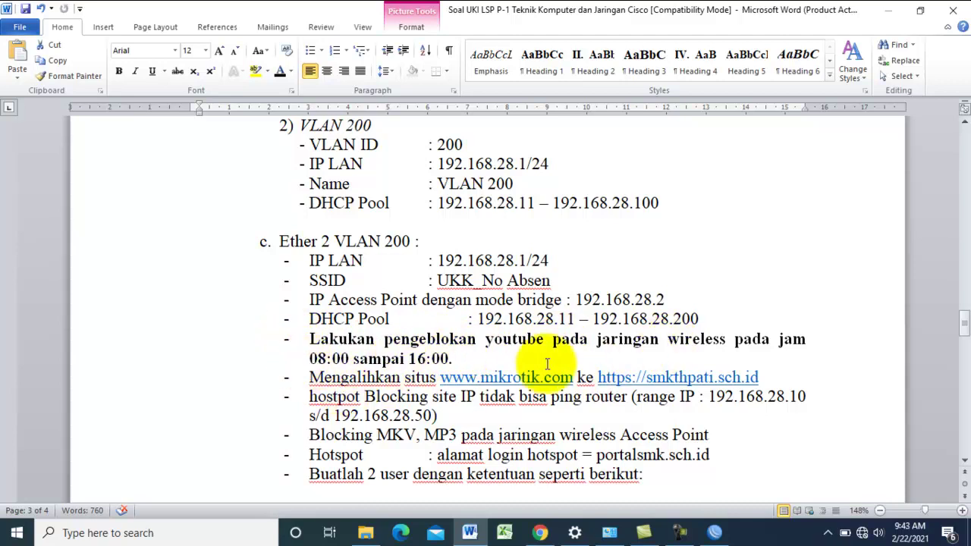
drag(453, 359, 273, 364)
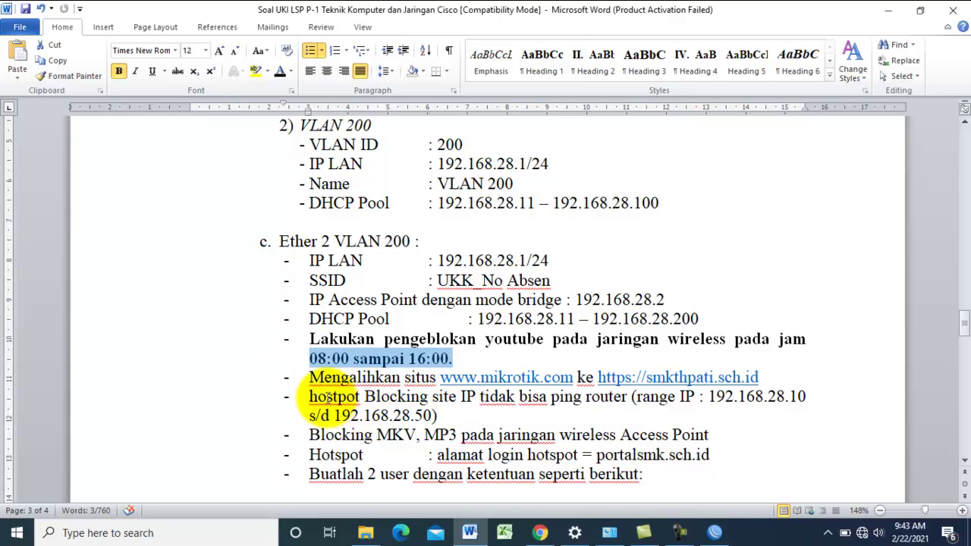
drag(287, 380, 478, 377)
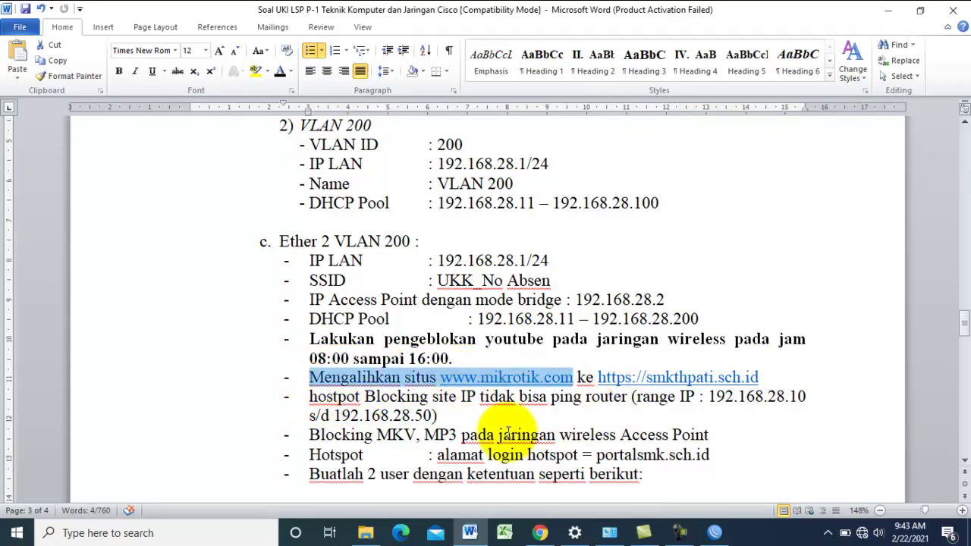
drag(308, 396, 492, 377)
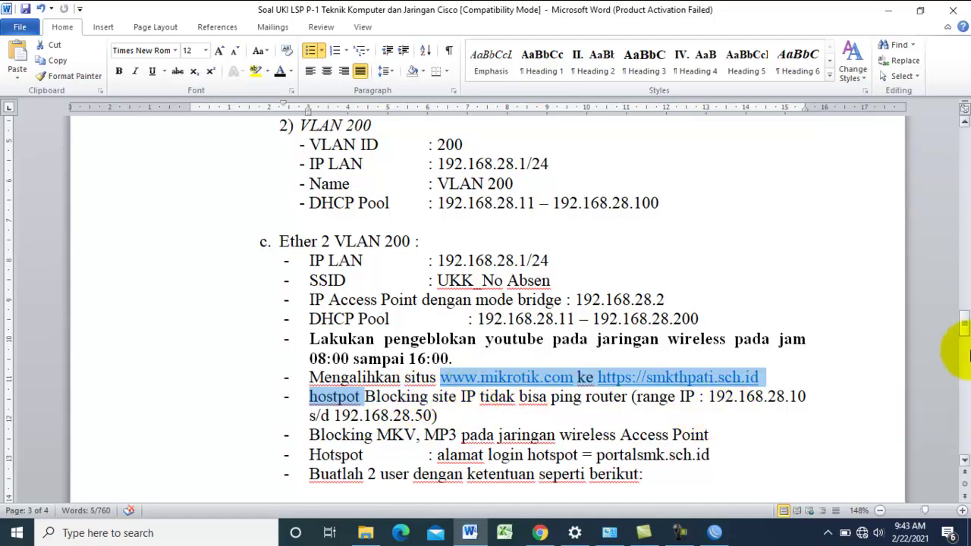
drag(963, 323, 567, 335)
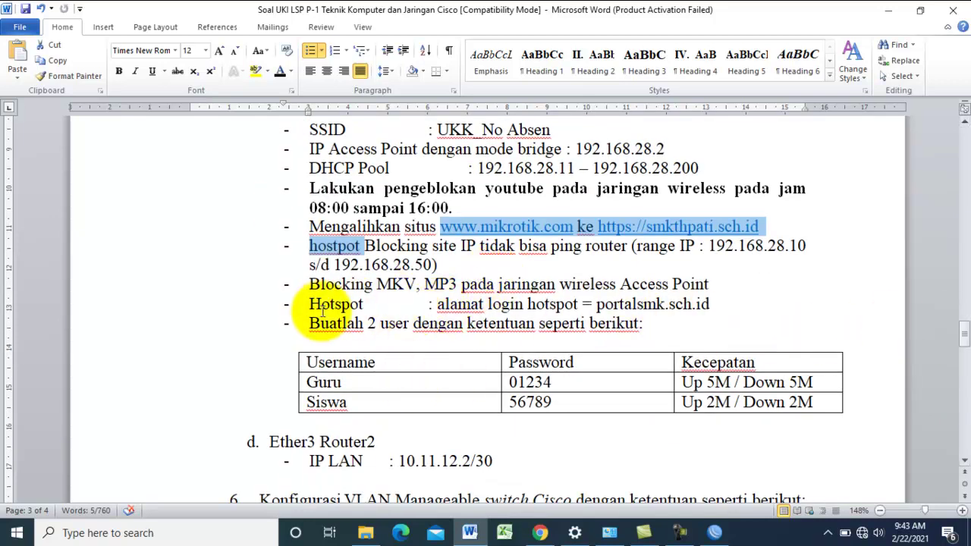
drag(308, 283, 639, 282)
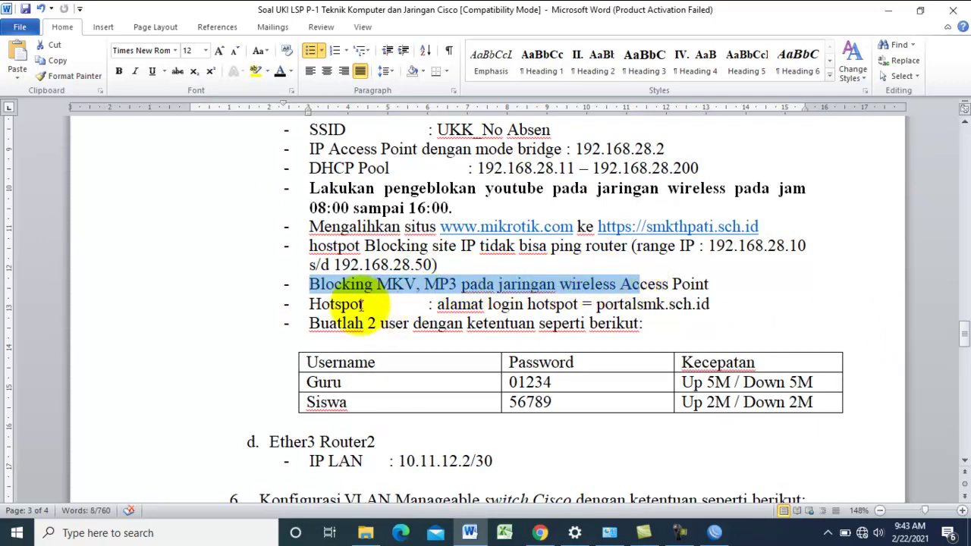
click(324, 302)
drag(303, 301, 568, 401)
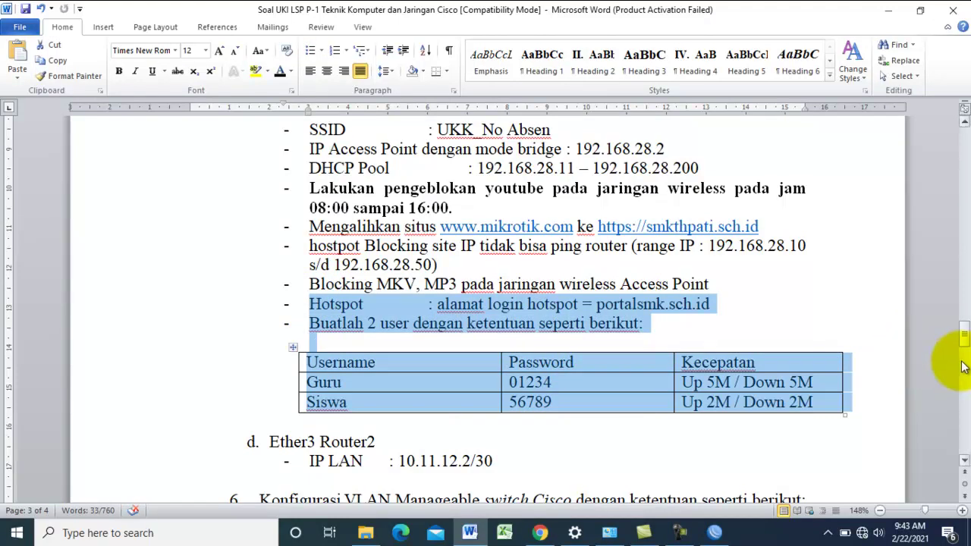
drag(964, 340, 967, 361)
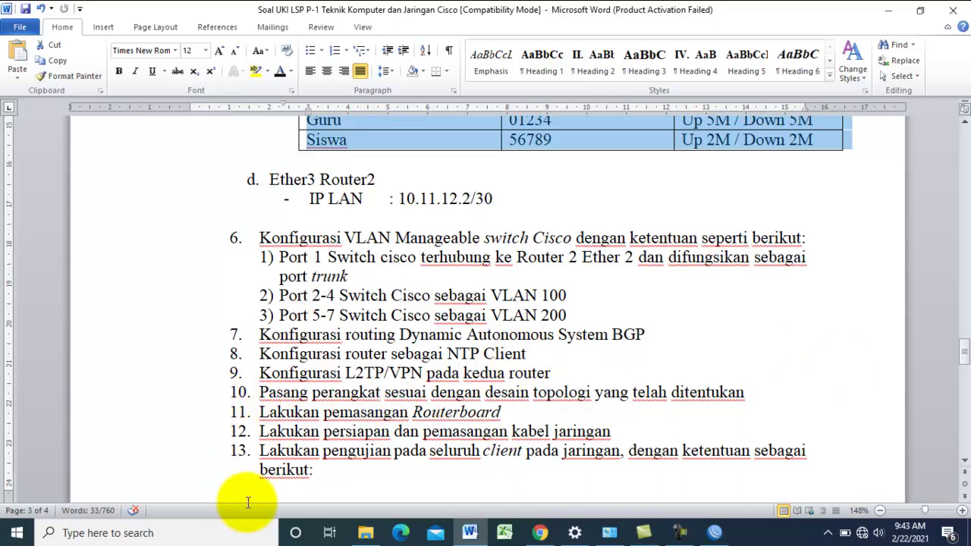
drag(962, 349, 967, 356)
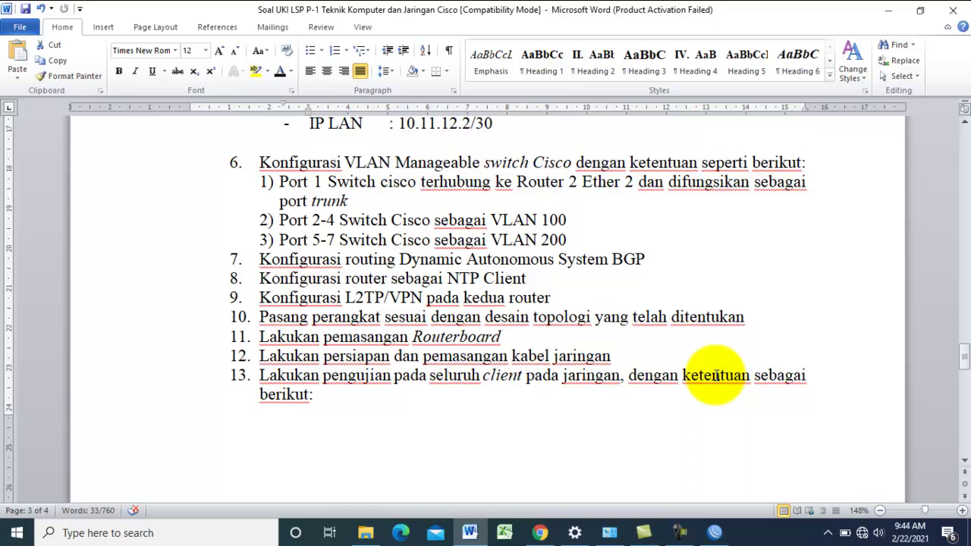
Step: Examine the network topology diagram under the GAMBAR KERJA heading for the ISP 1 and R-1 addressing
click(716, 533)
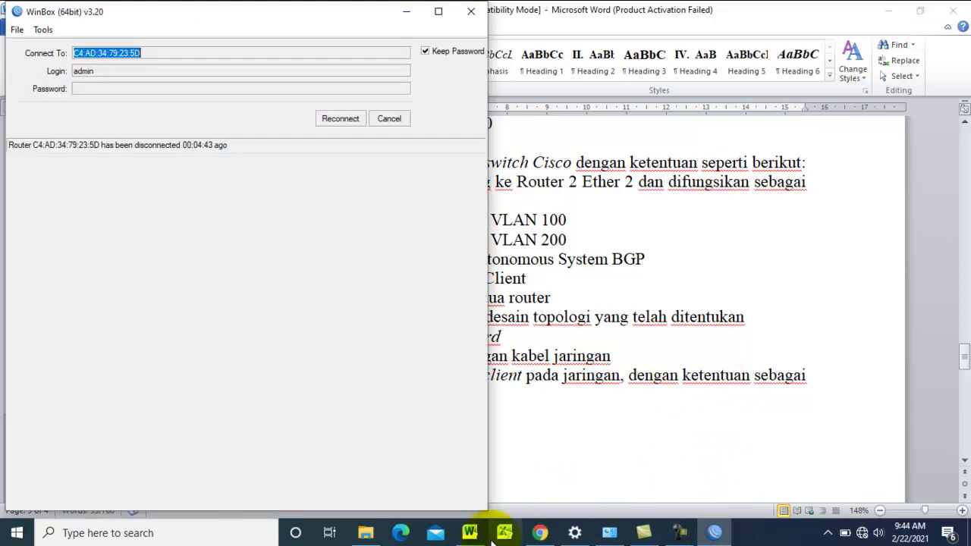
click(470, 533)
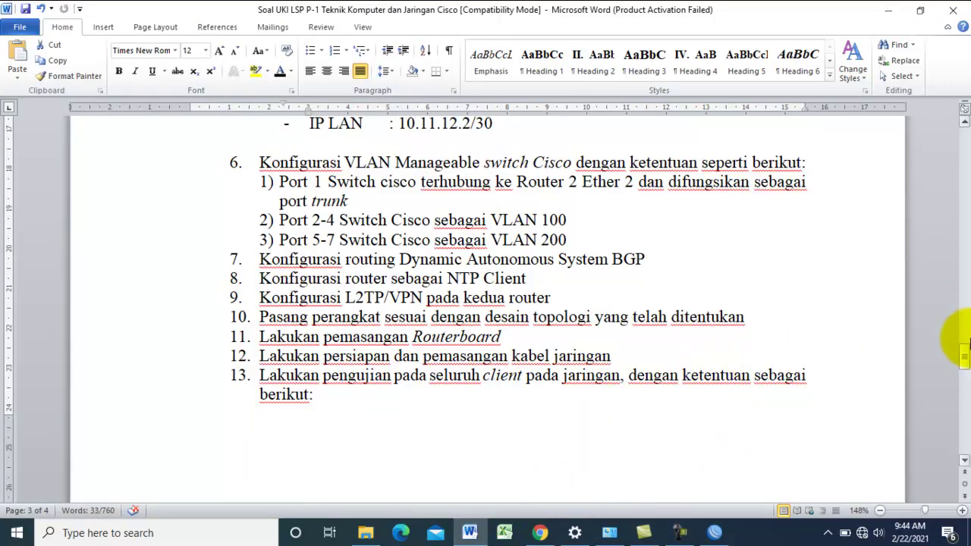
drag(963, 355, 963, 415)
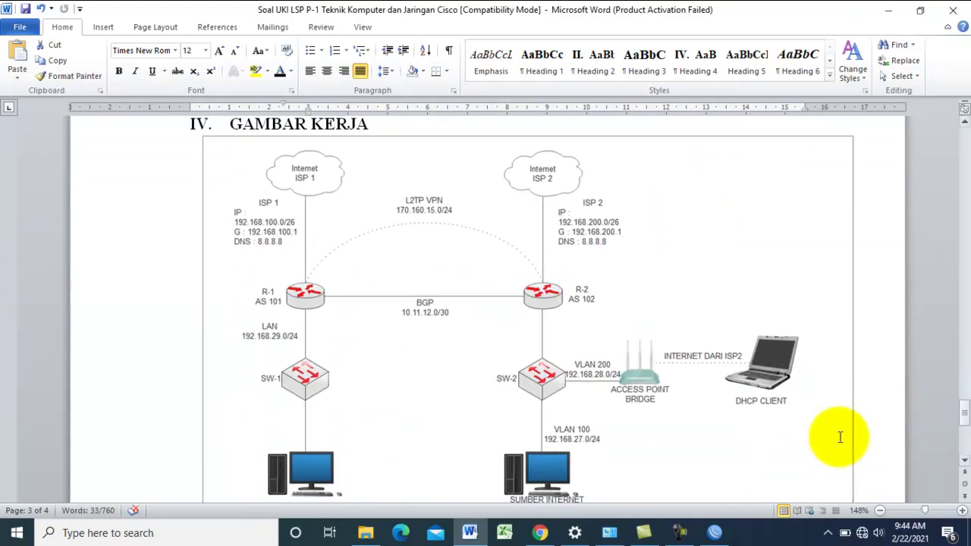
Step: Switch to WinBox, reconnect to the MikroTik router as admin, and set its system identity to R1
click(716, 533)
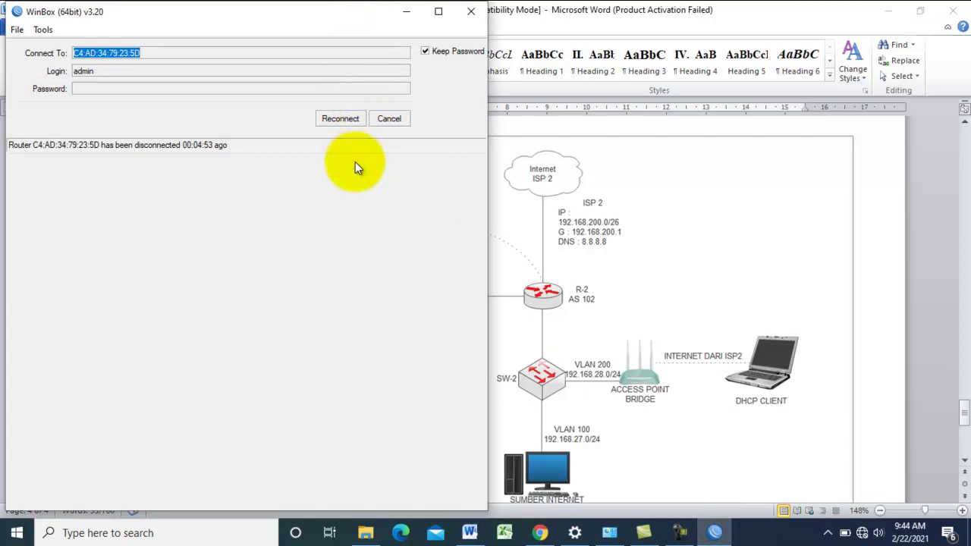
click(353, 118)
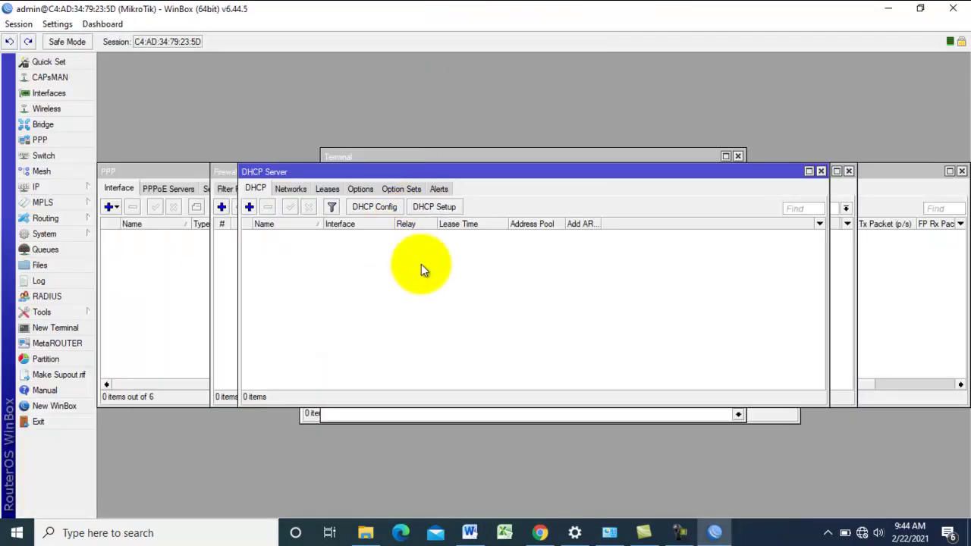
click(72, 236)
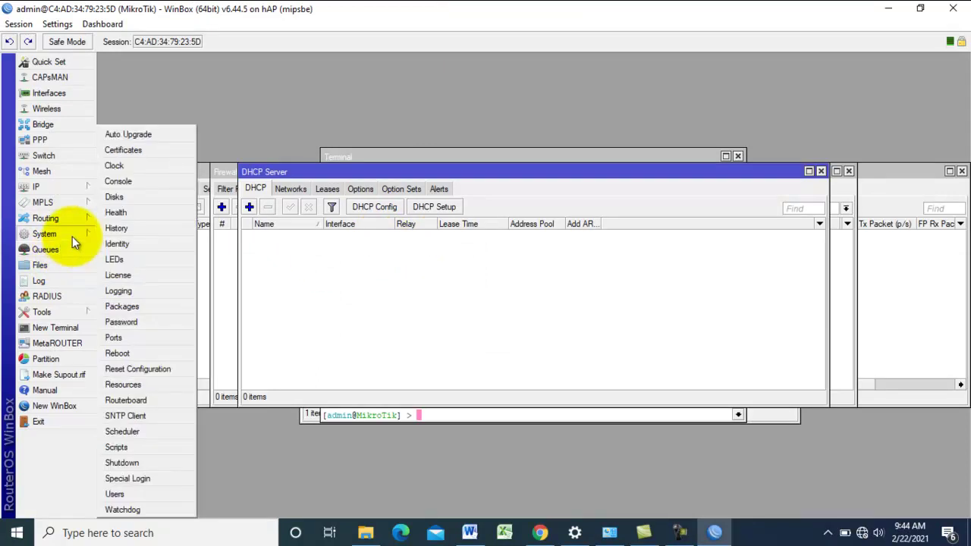
click(121, 247)
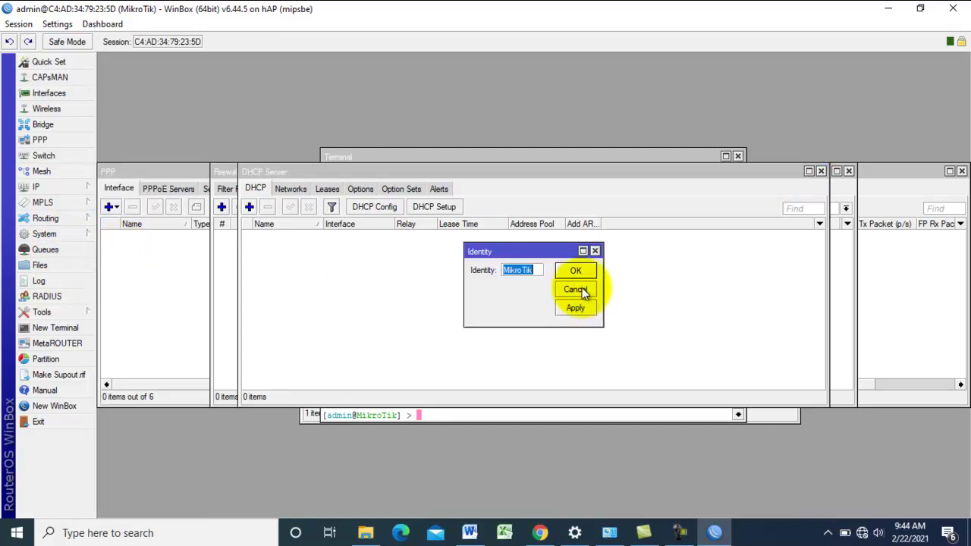
text(R1)
click(576, 308)
click(576, 270)
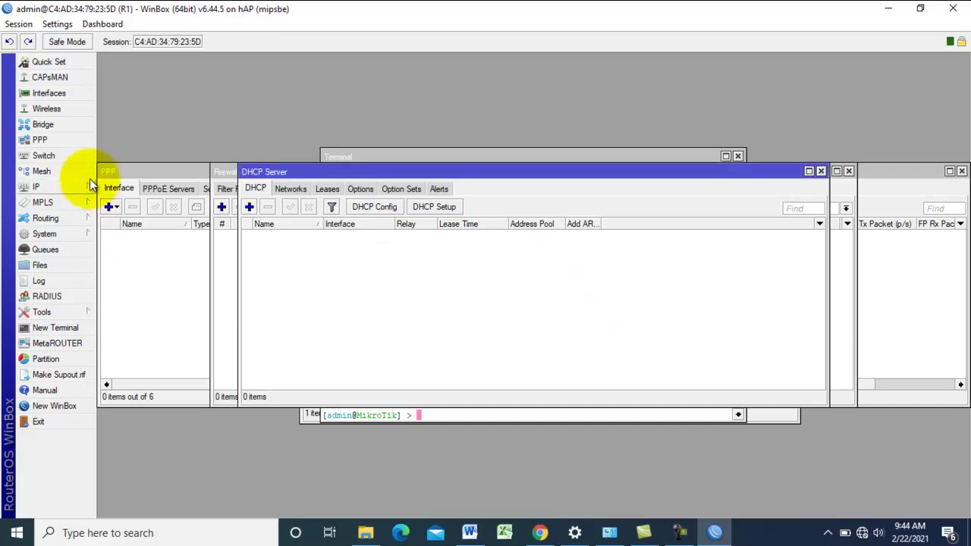
Step: Add the IP address 192.168.100.2/24 to interface ether1 in the router's address list
click(77, 191)
click(140, 167)
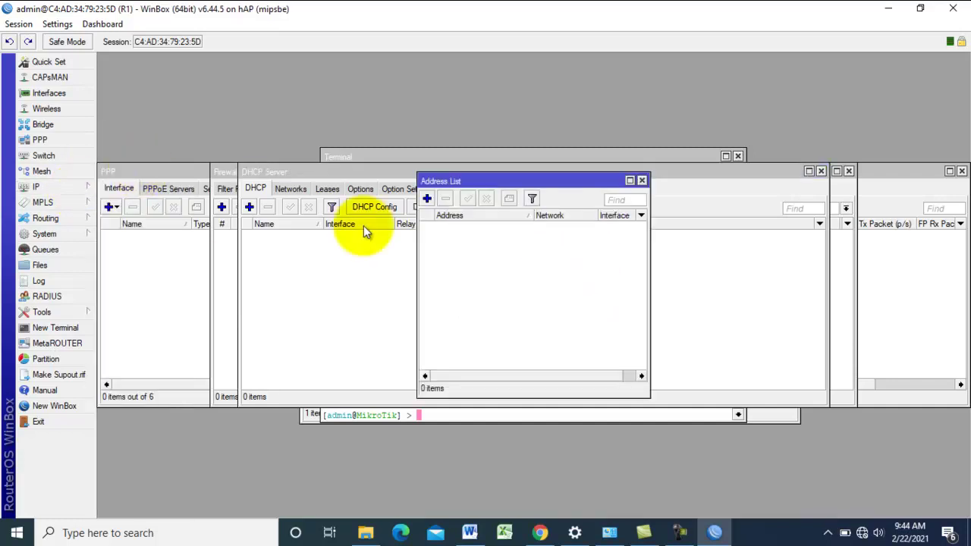
click(427, 198)
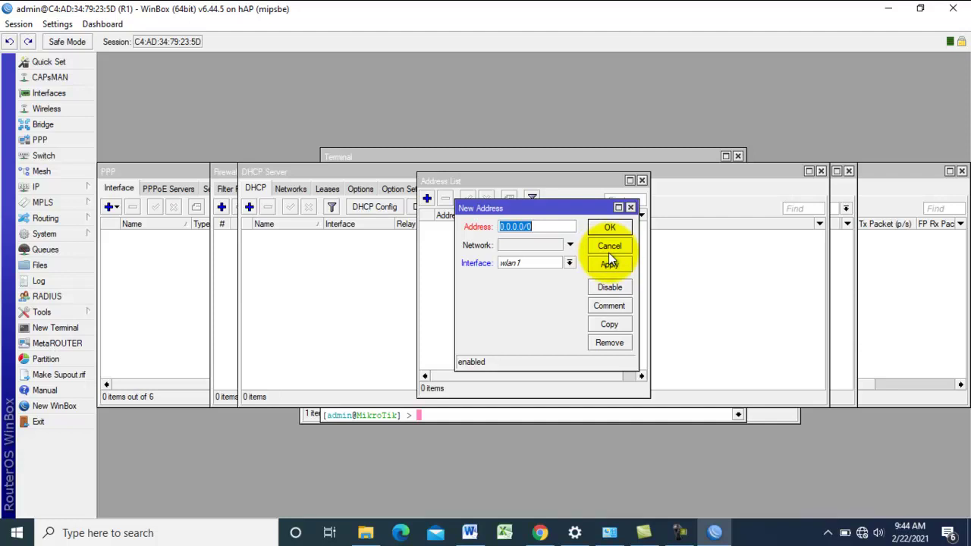
text(192.168.100.2)
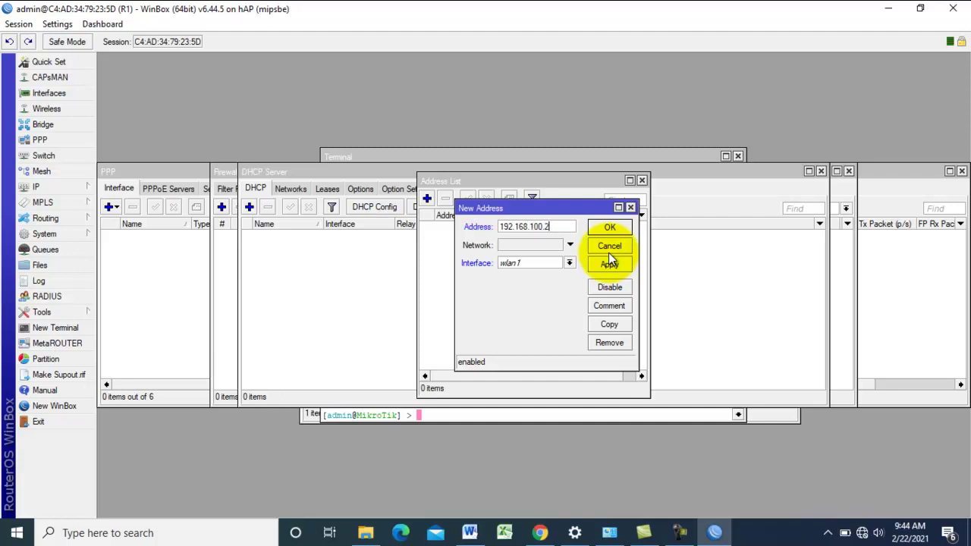
text(/24)
click(518, 266)
click(528, 280)
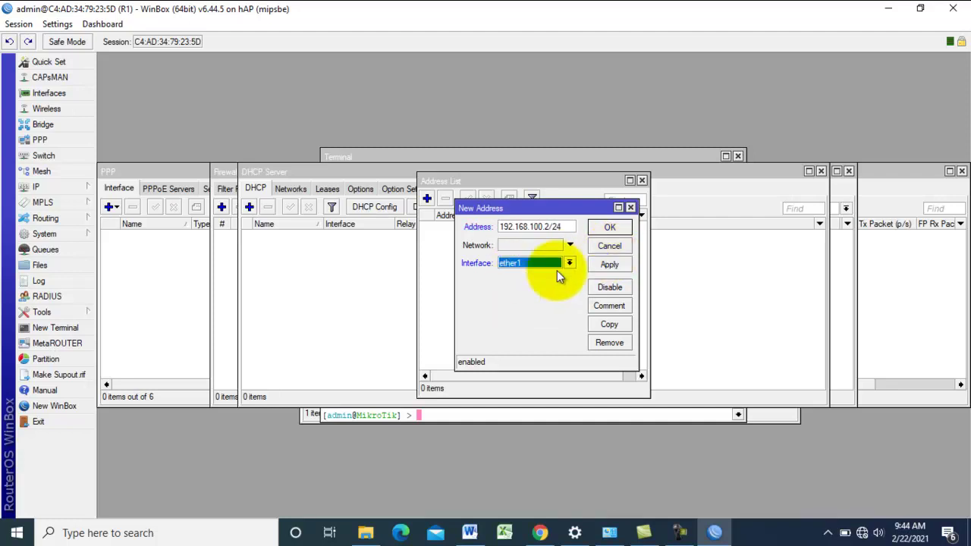
click(608, 264)
click(610, 227)
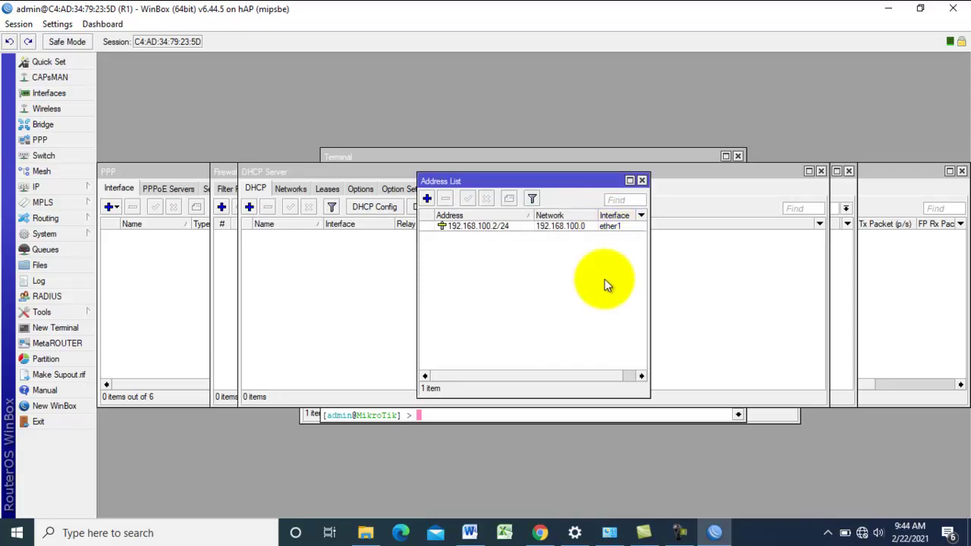
Step: Check the LAN network in the Word topology diagram and add the IP address 192.168.29.1/24 to interface ether2 in WinBox
click(469, 531)
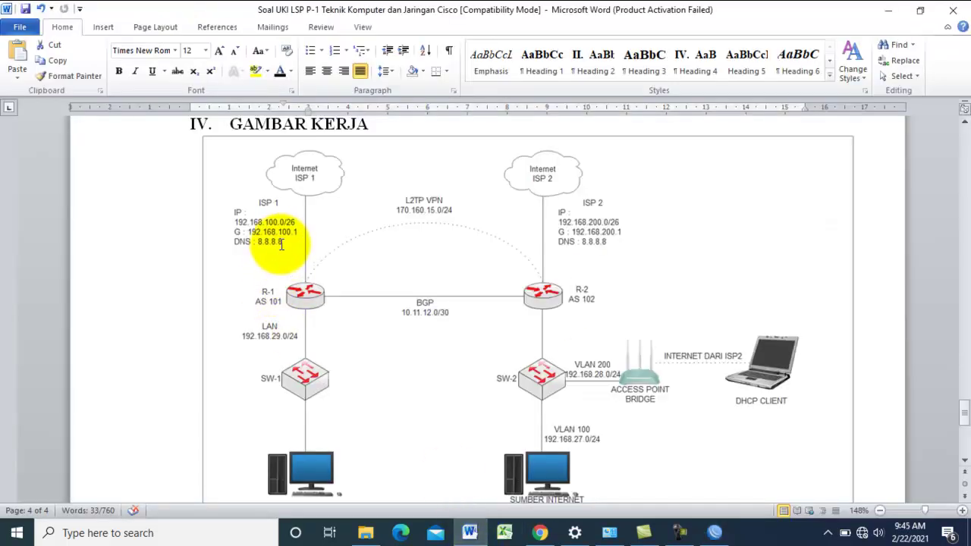
click(468, 528)
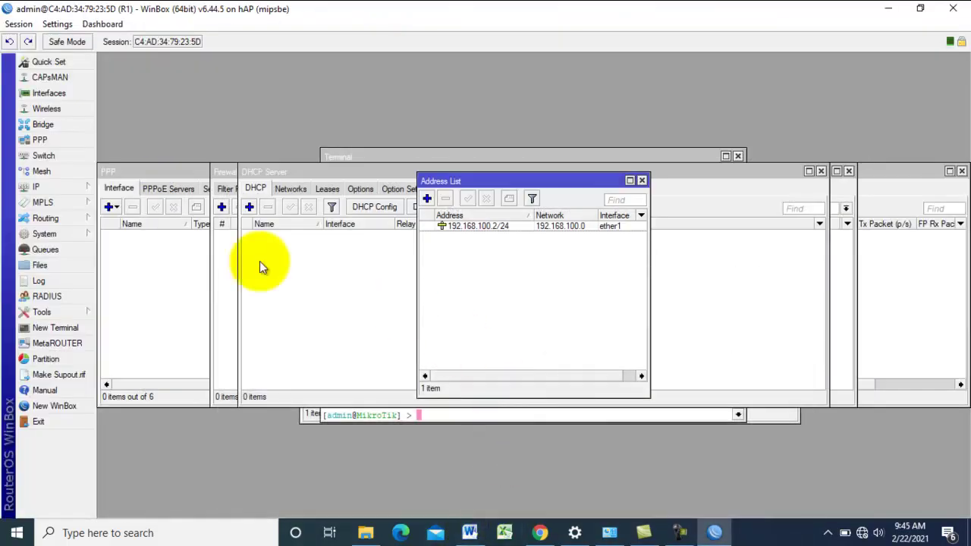
click(427, 198)
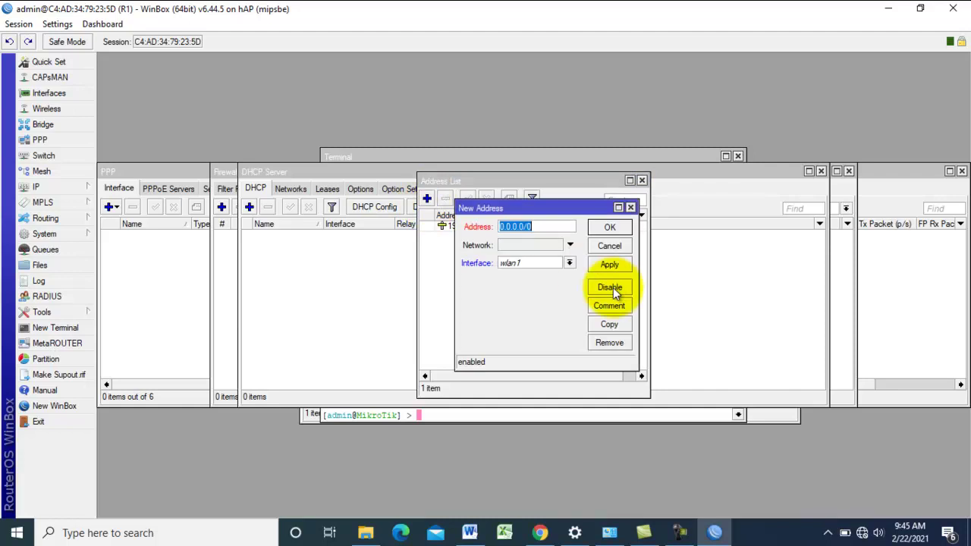
text(192)
click(475, 531)
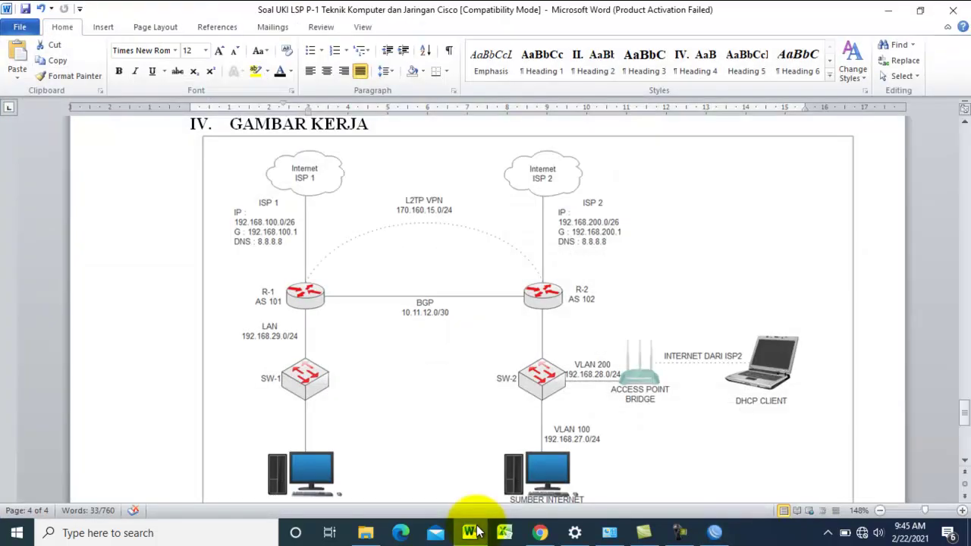
click(472, 531)
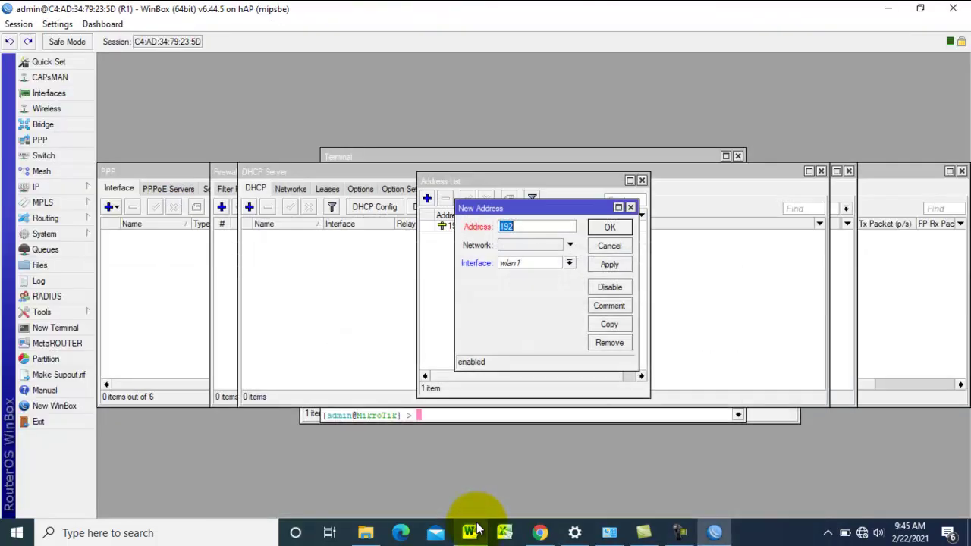
click(556, 224)
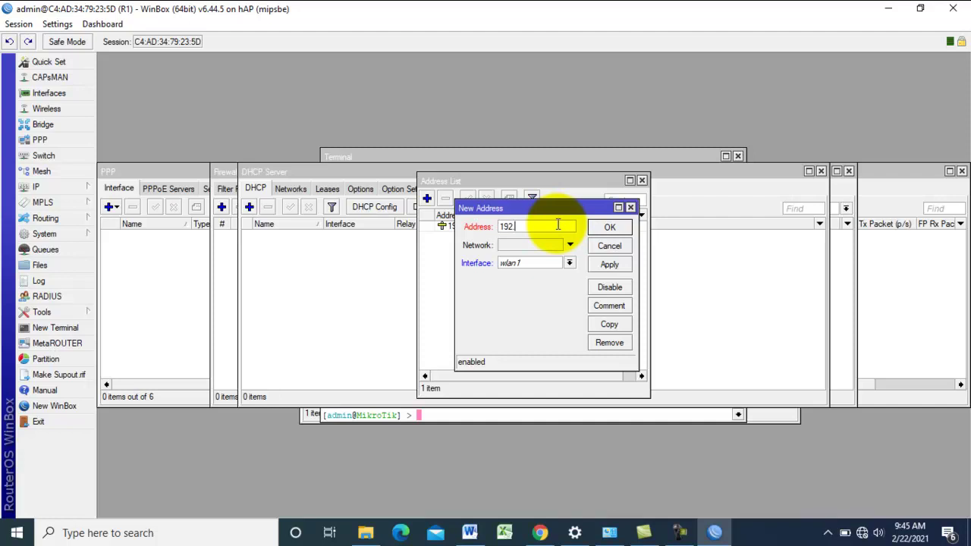
text(.168.29)
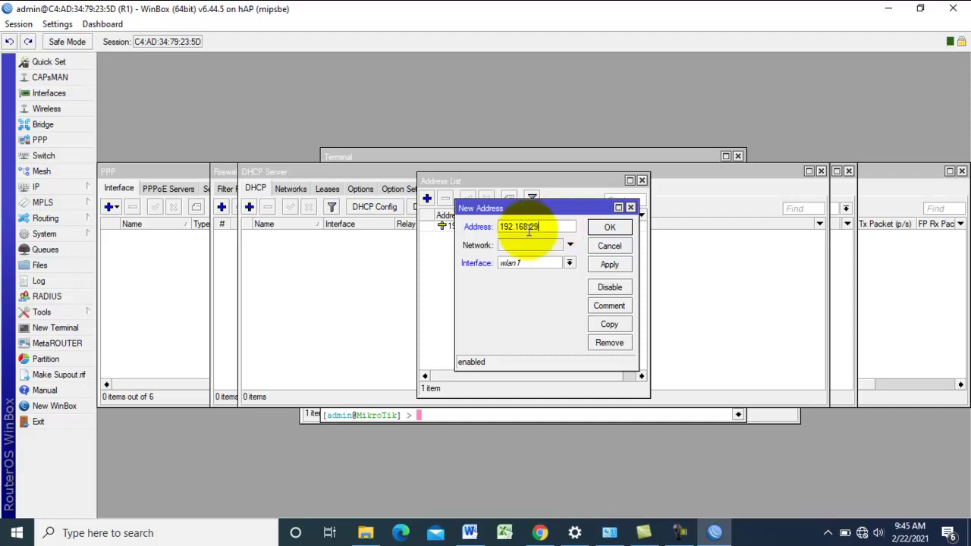
text(.0)
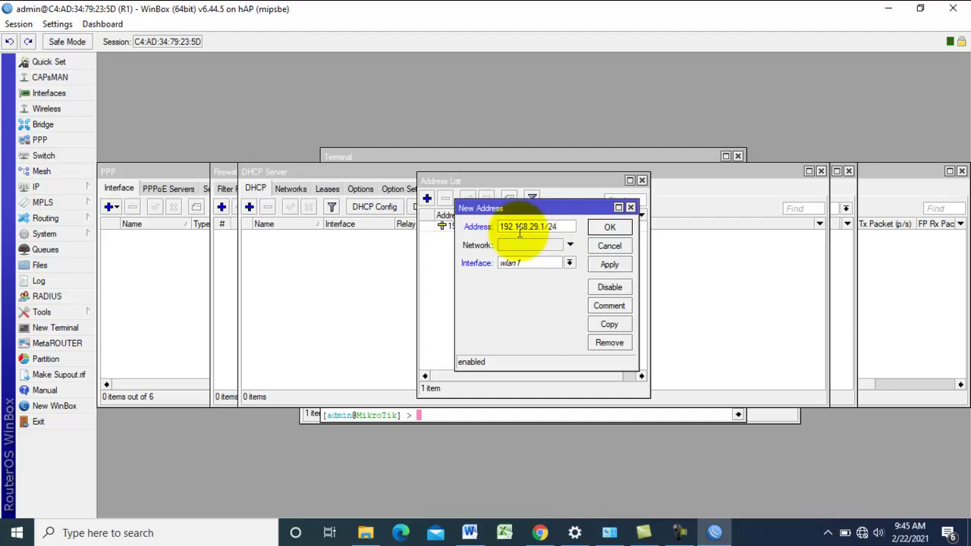
click(521, 262)
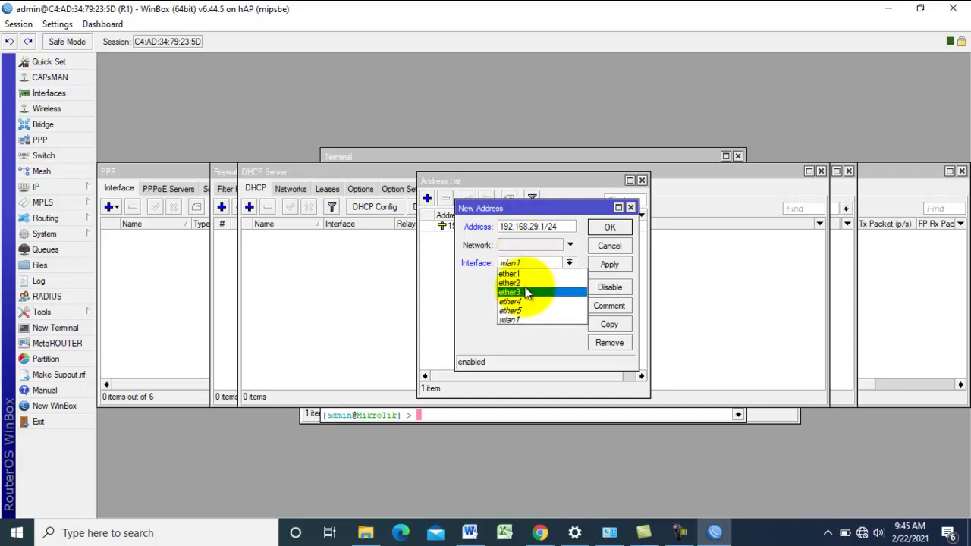
click(509, 282)
click(609, 265)
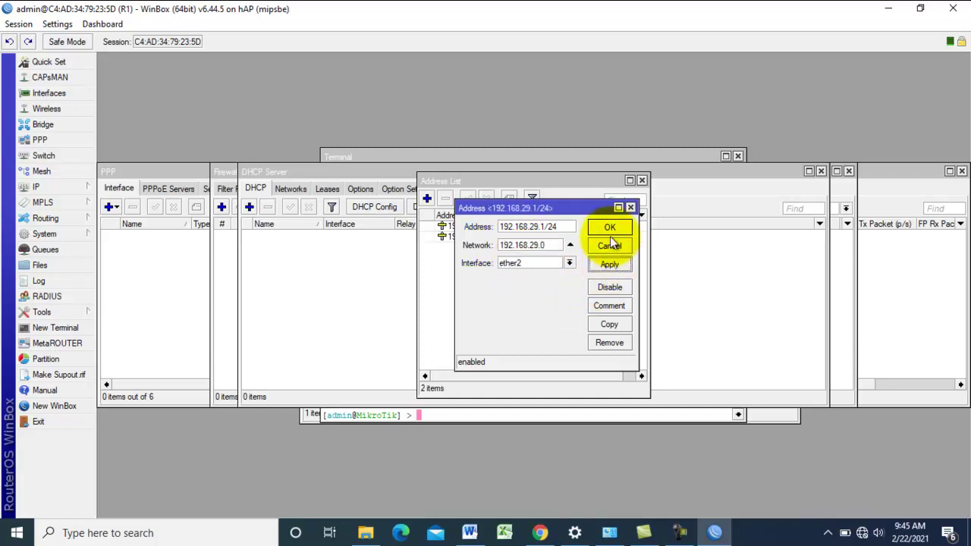
click(610, 226)
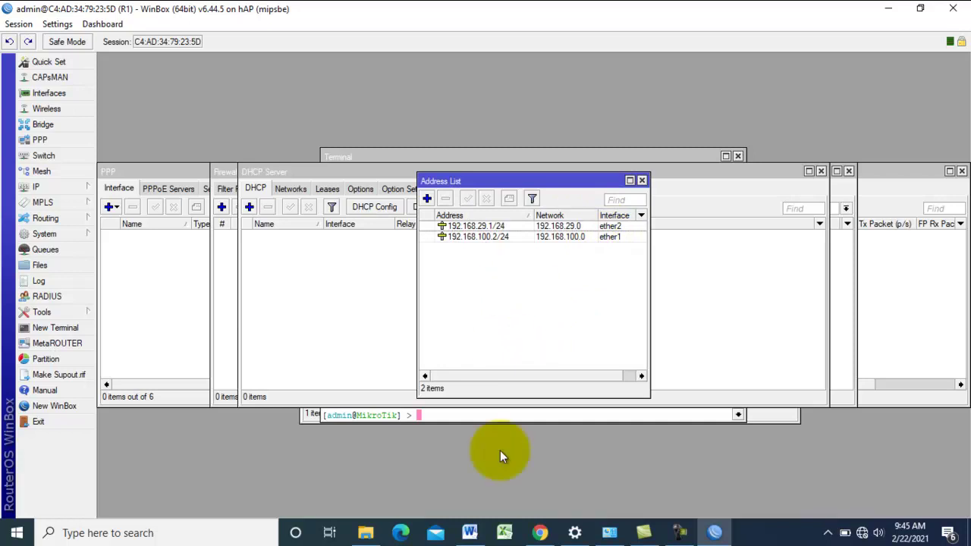
Step: Check the BGP link network in the Word topology diagram and add the IP address 10.11.12.1/30 to interface ether3 in WinBox
click(465, 534)
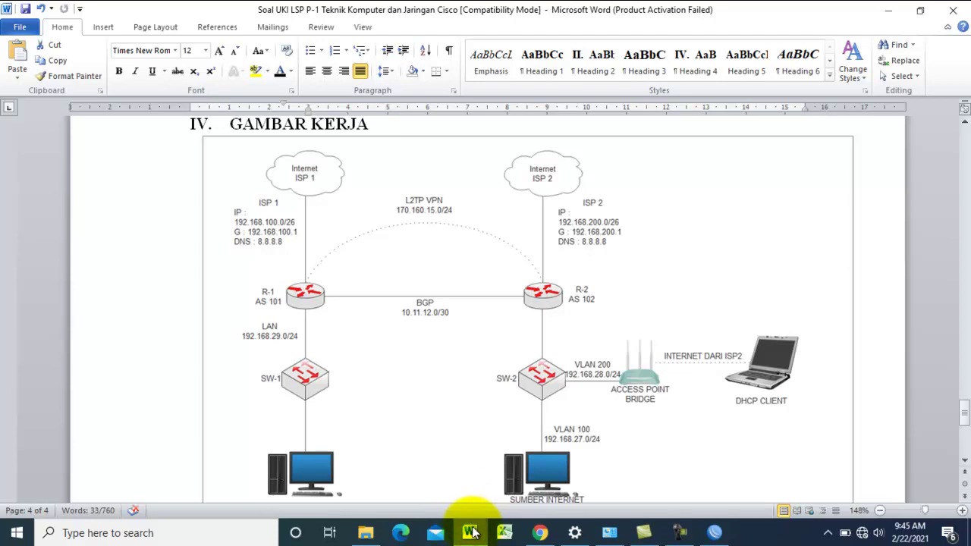
mouse_move(472, 535)
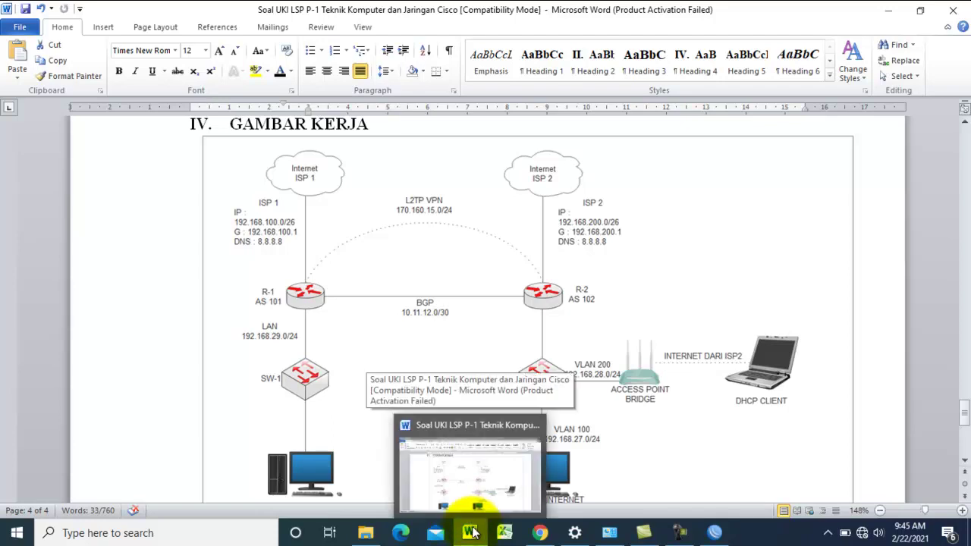
click(472, 535)
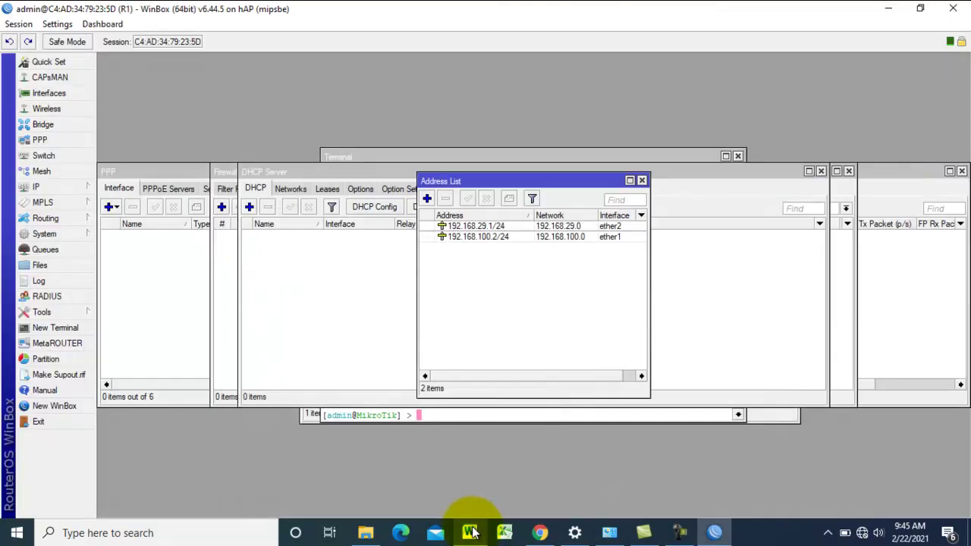
click(427, 198)
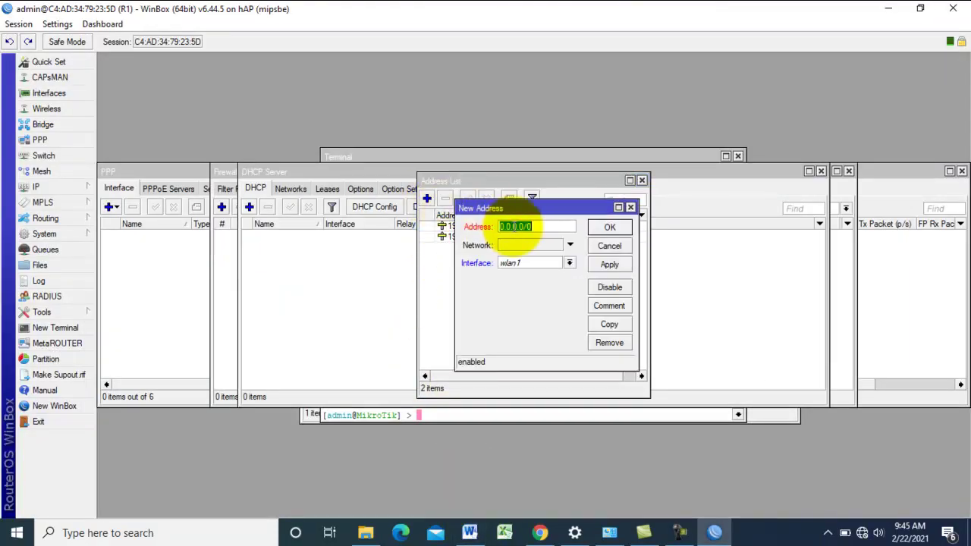
text(1)
text(0.1)
text(0.12)
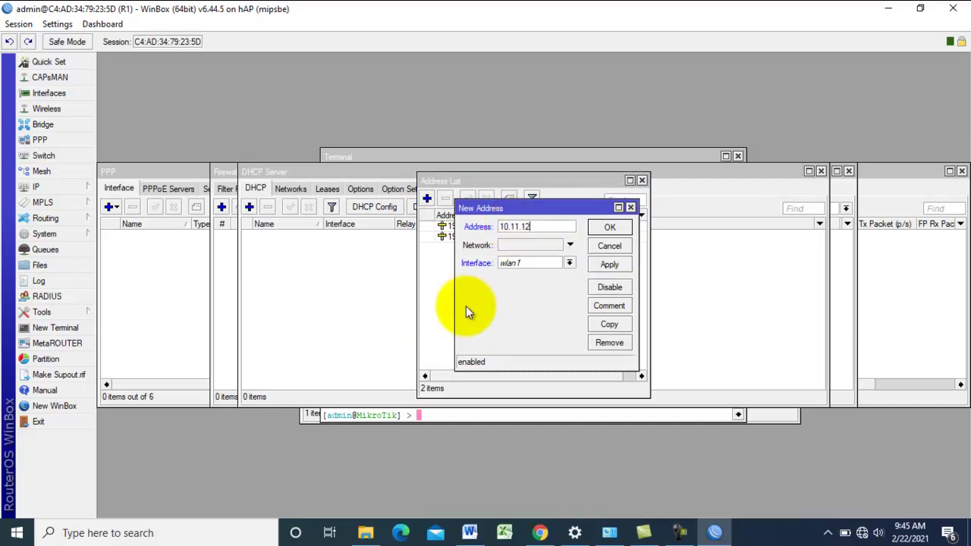
text(.1/30)
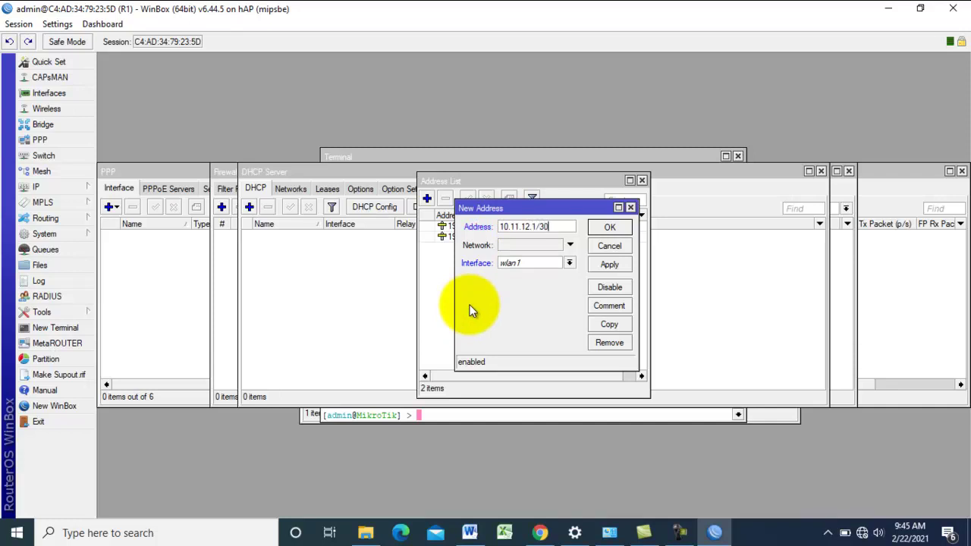
click(544, 263)
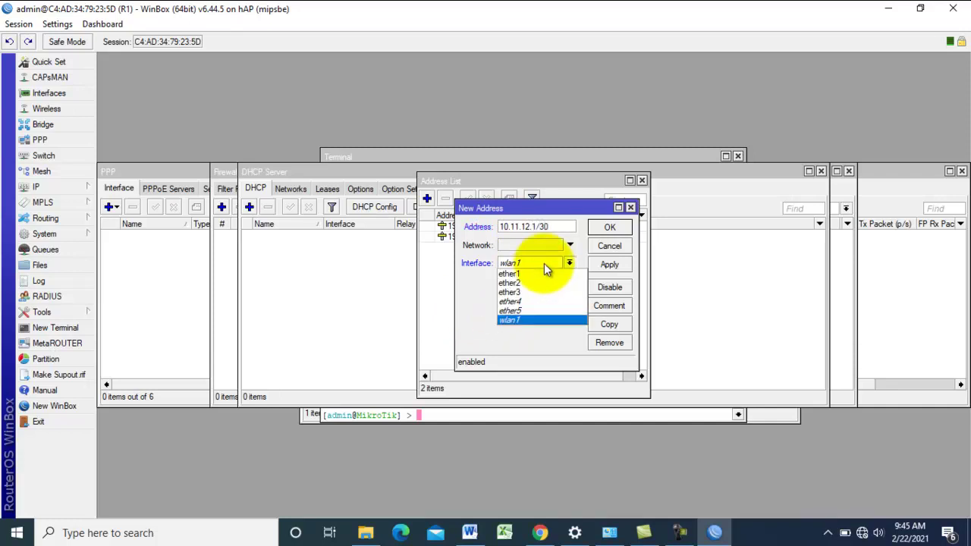
click(520, 293)
click(609, 264)
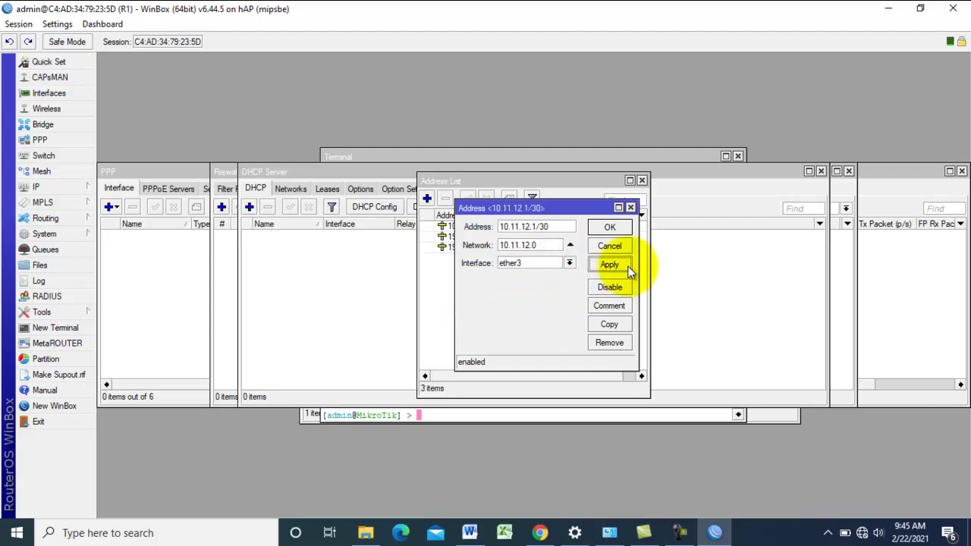
click(609, 227)
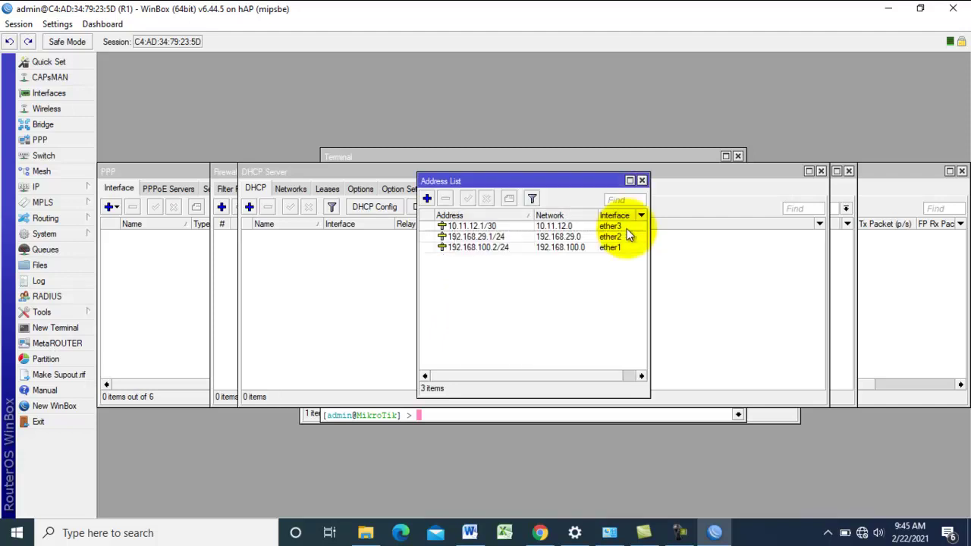
Step: Set the router's DNS server to 192.168.100.1 and allow remote requests
click(64, 188)
mouse_move(86, 219)
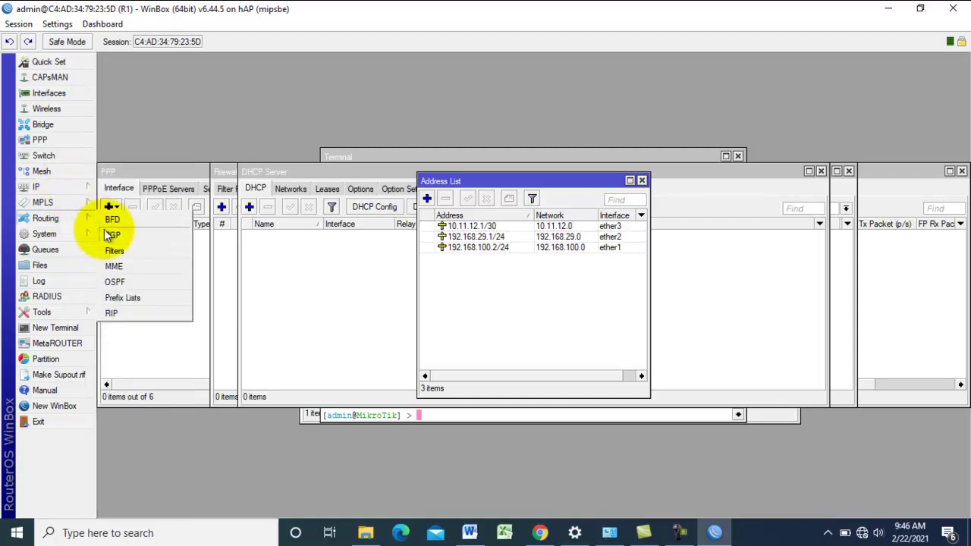
mouse_move(76, 189)
click(119, 242)
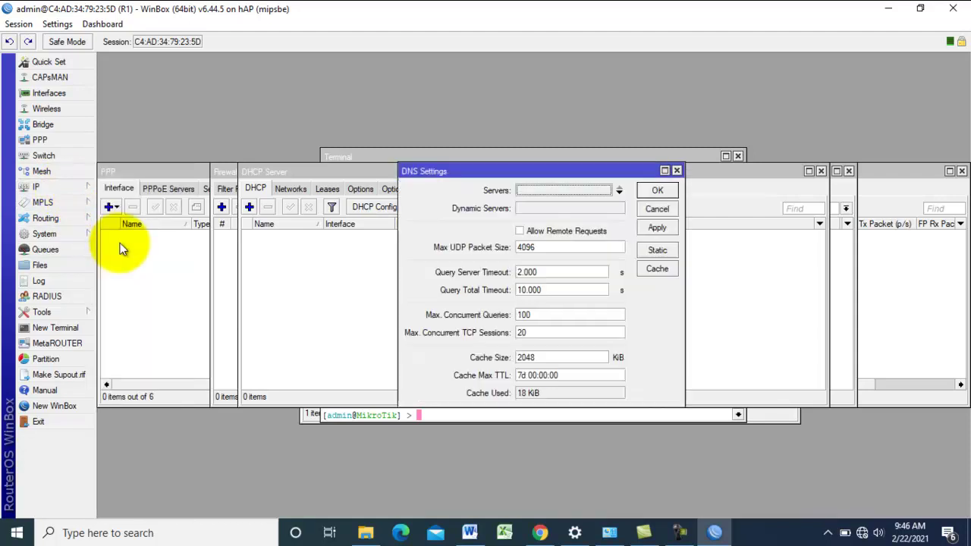
click(561, 193)
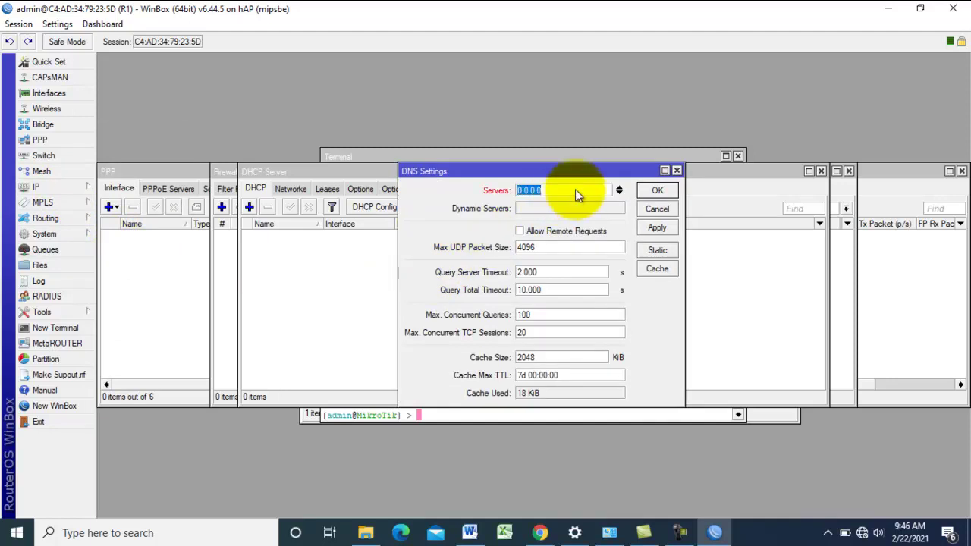
text(19)
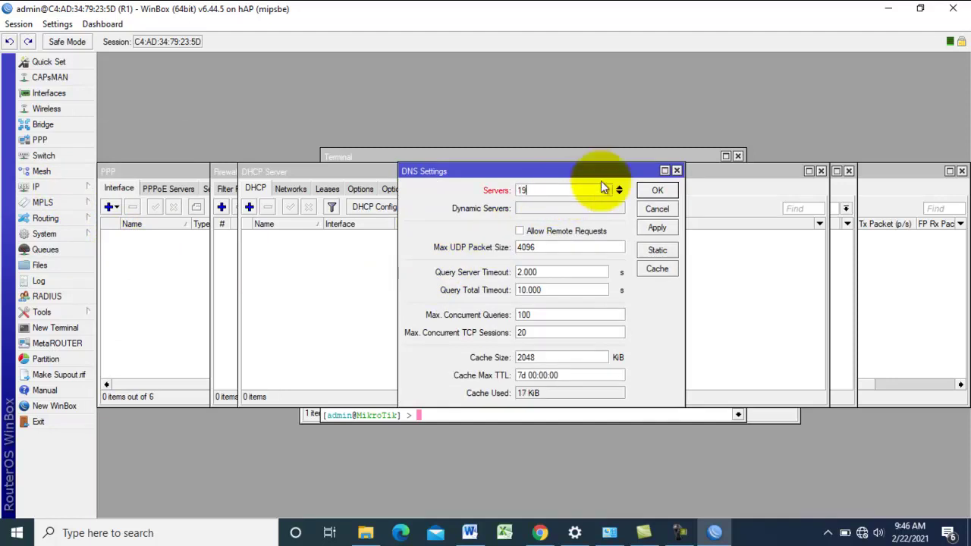
text(2.168.100.1)
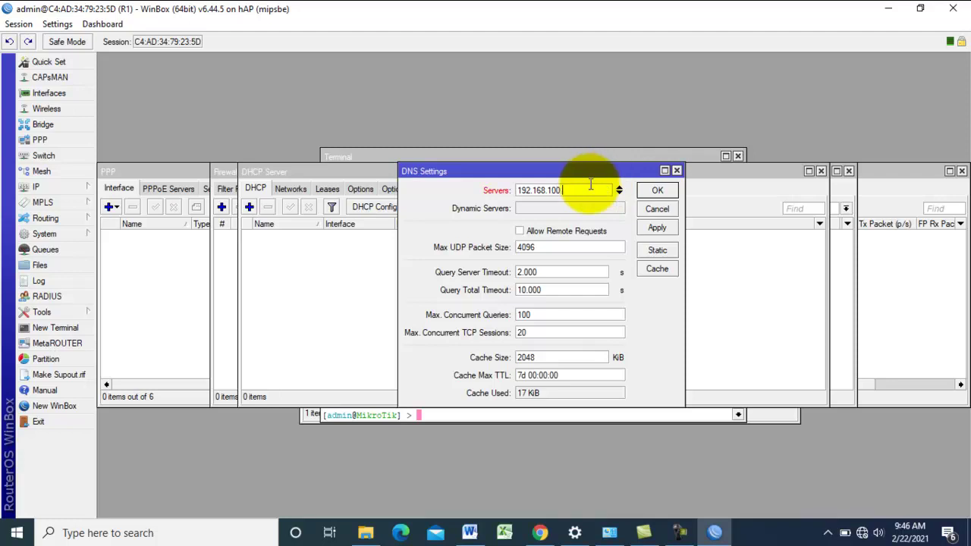
click(554, 232)
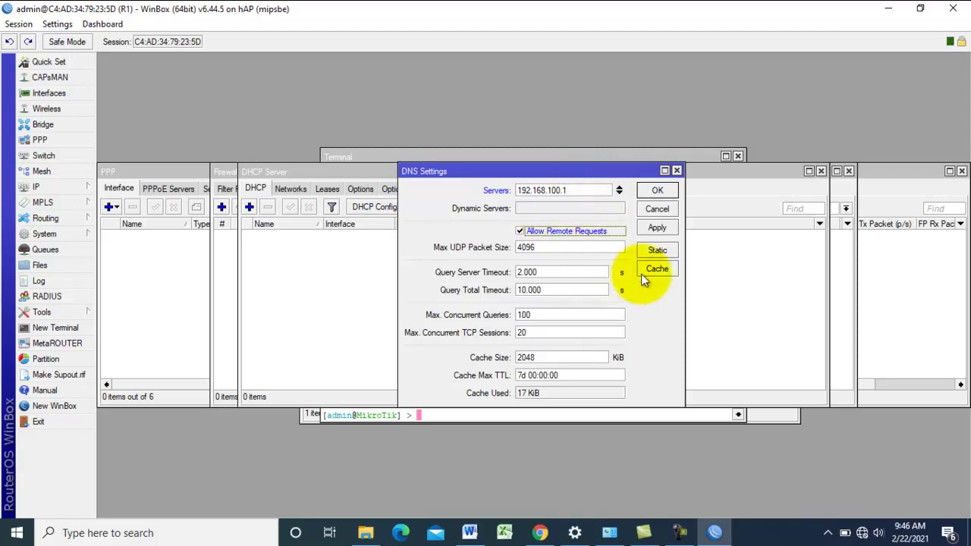
click(657, 229)
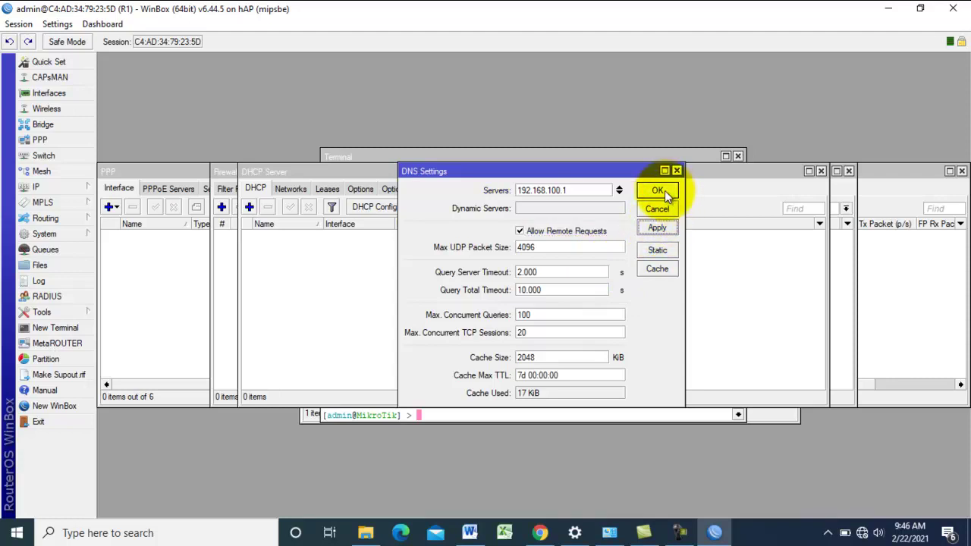
click(657, 190)
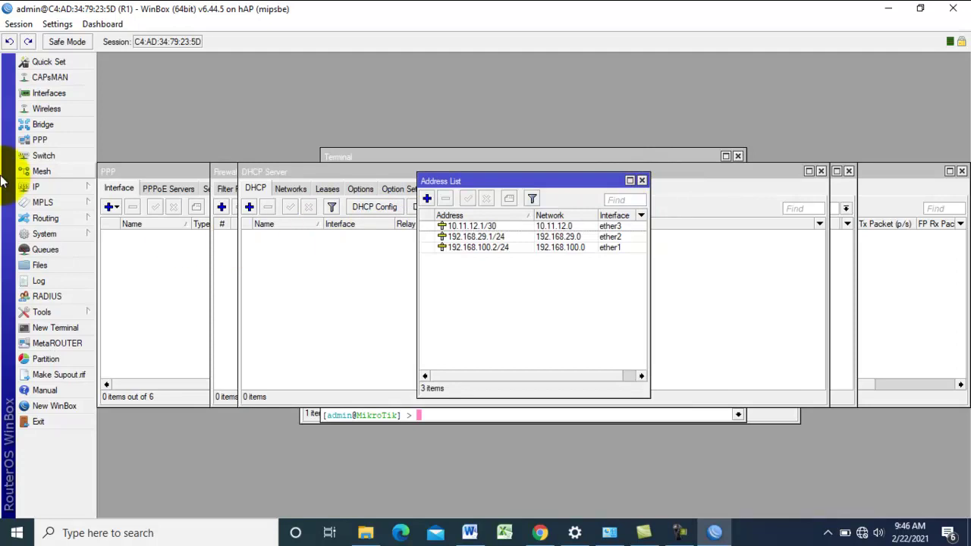
Step: Add a default route for destination 0.0.0.0/0 through gateway 192.168.100.1
click(44, 188)
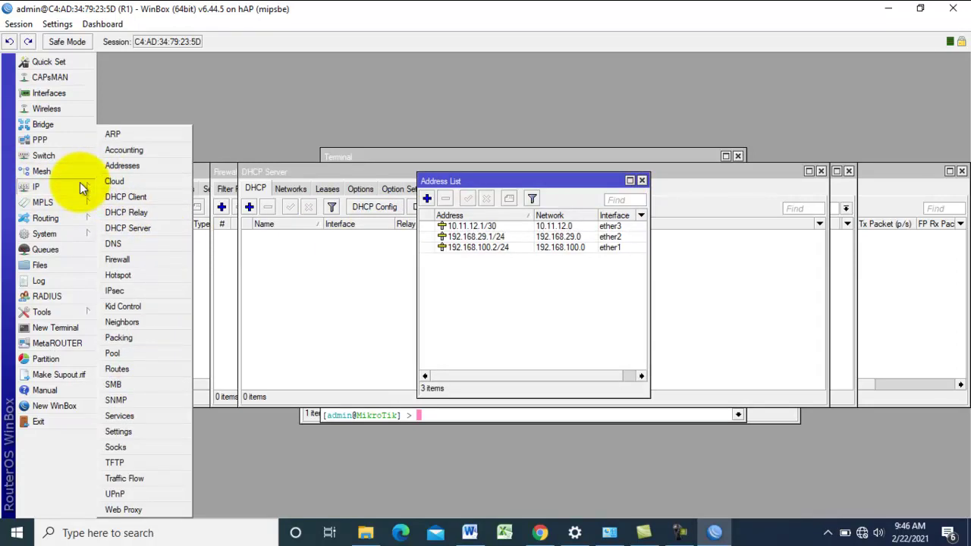
click(125, 370)
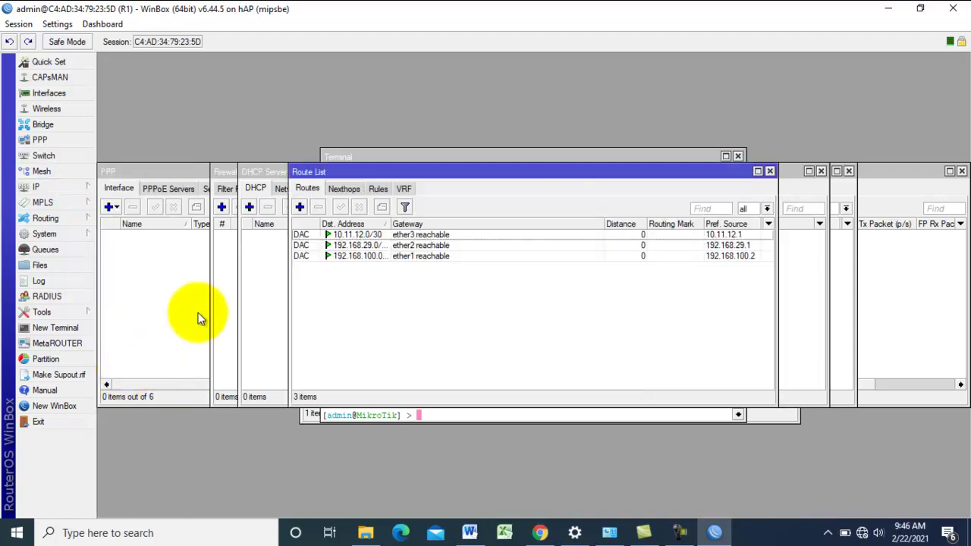
click(306, 209)
click(523, 215)
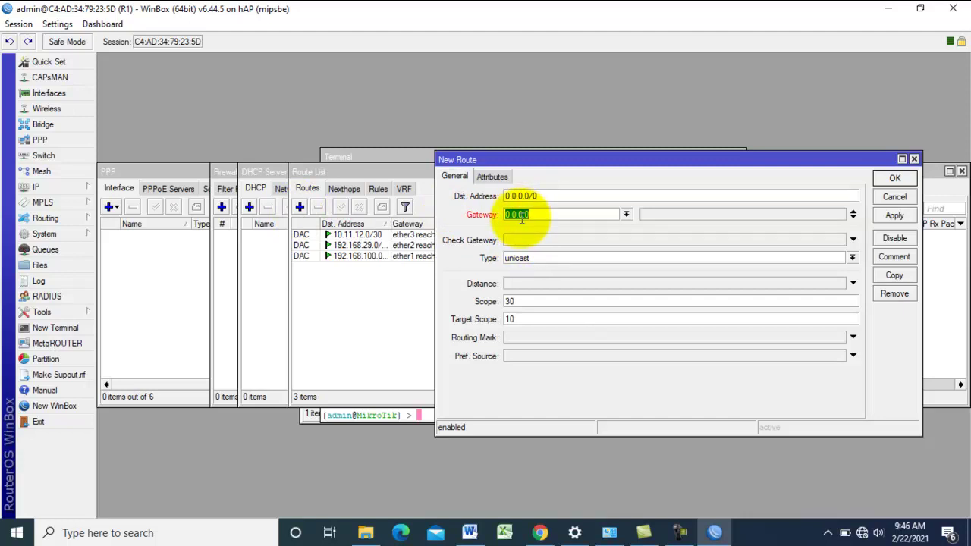
text(192)
text(.168.100.1)
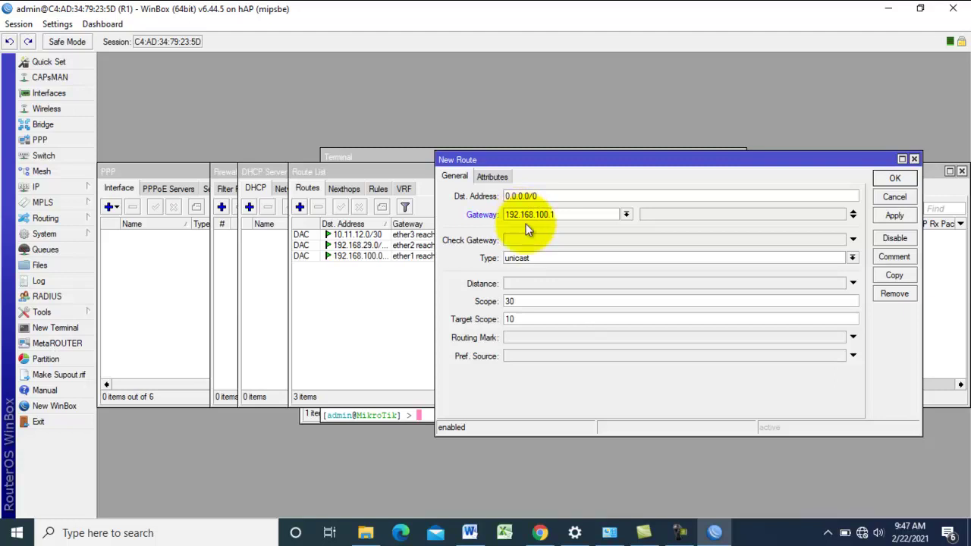
click(887, 217)
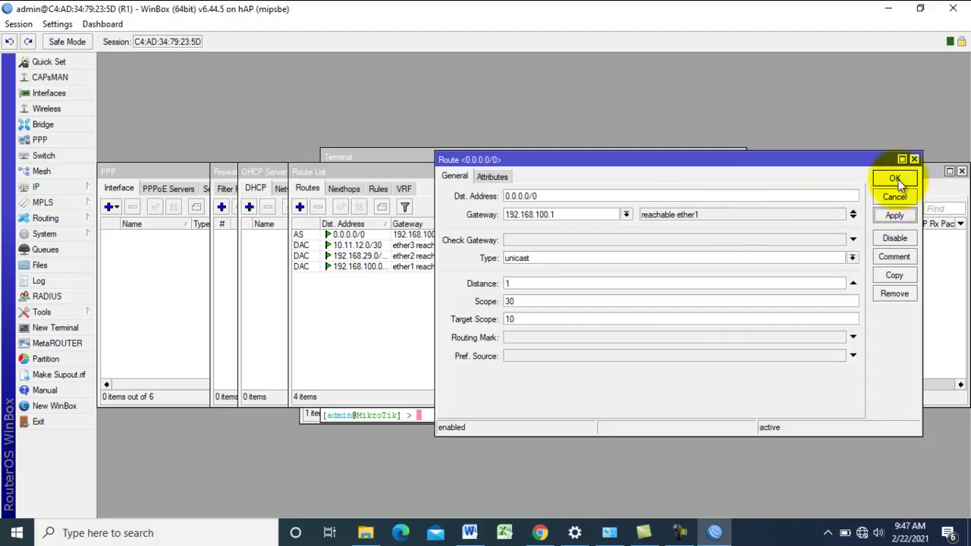
click(900, 182)
Step: Ping 8.8.8.8 from a new router terminal to test the internet connection
click(88, 328)
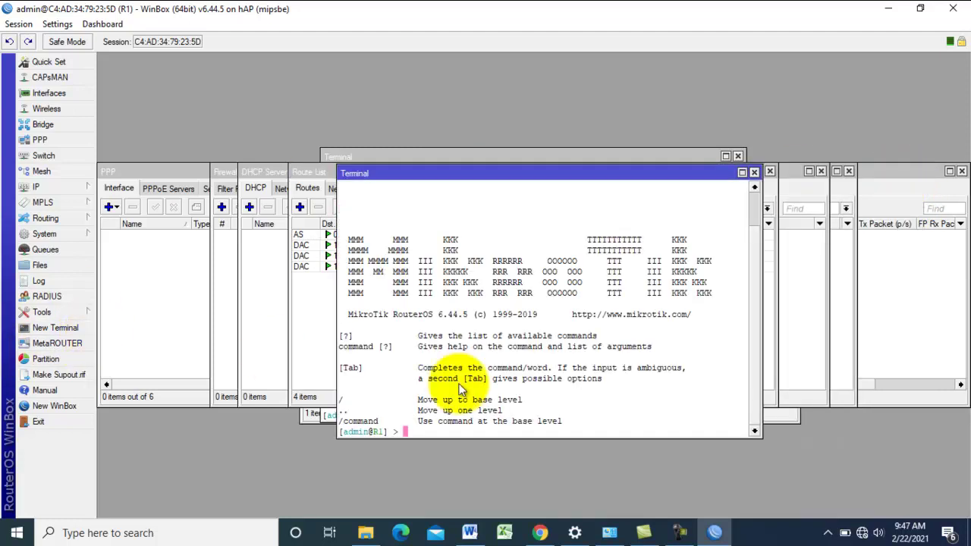
text(PING)
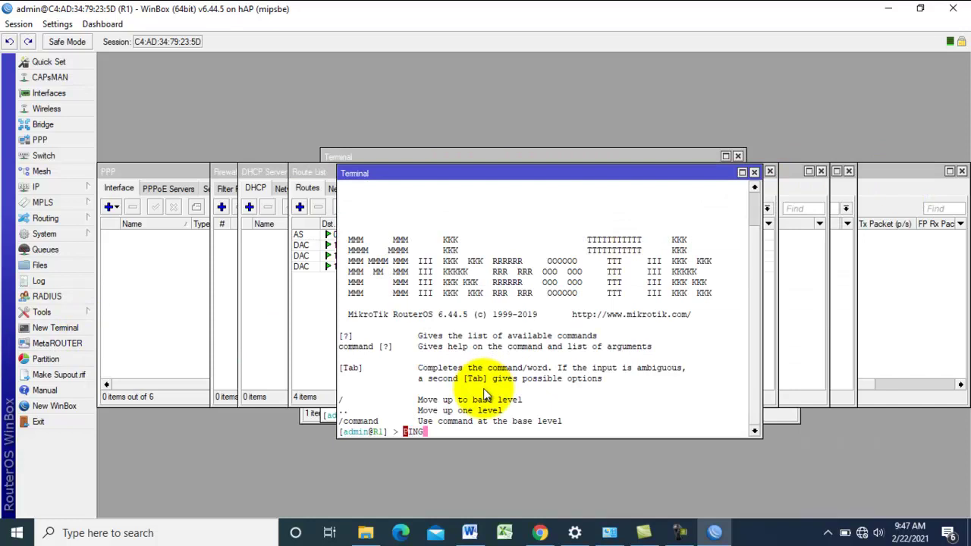
key(BackSpace)
key(BackSpace)
key(BackSpace)
key(BackSpace)
text(ping 9)
key(BackSpace)
text(8.8.8.8)
key(Return)
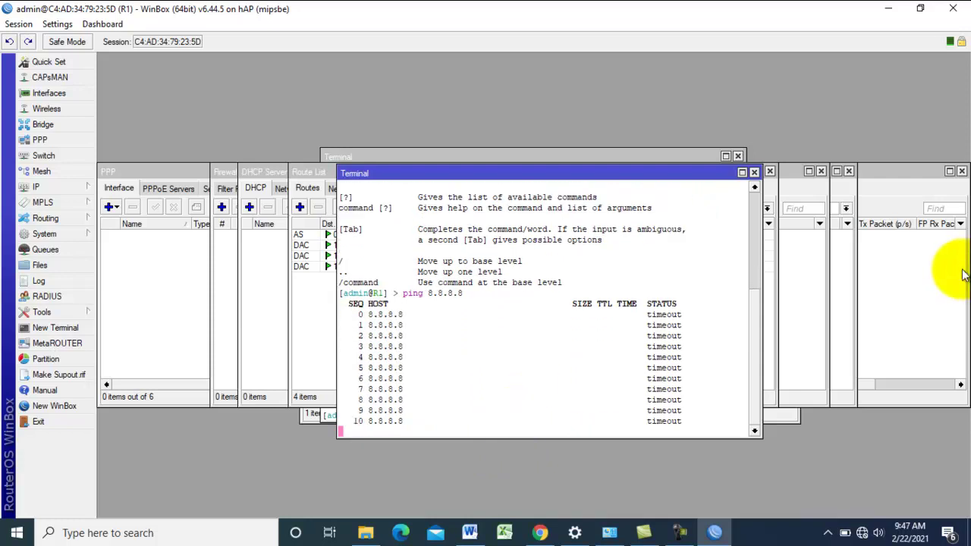
Step: Review the router's route list, IP address list and DNS settings
click(332, 328)
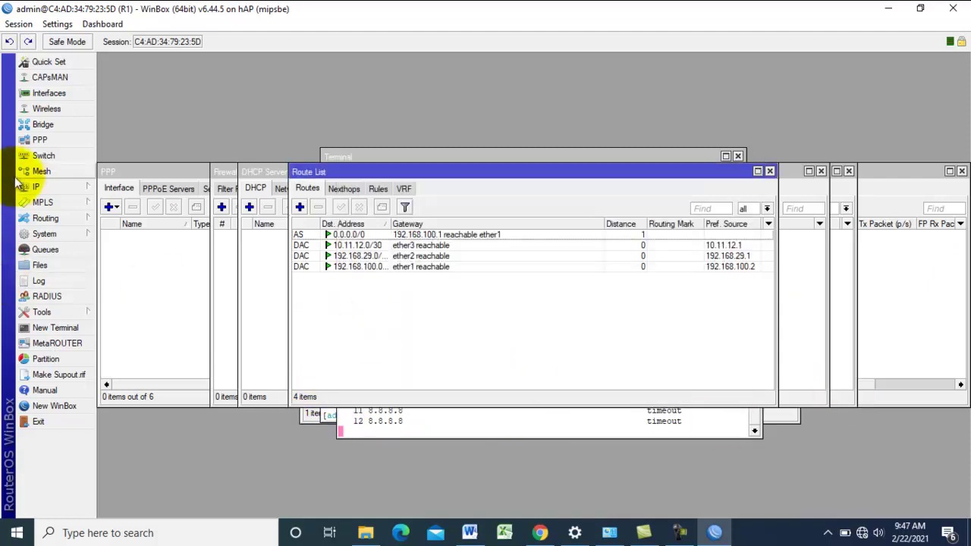
click(40, 186)
click(115, 166)
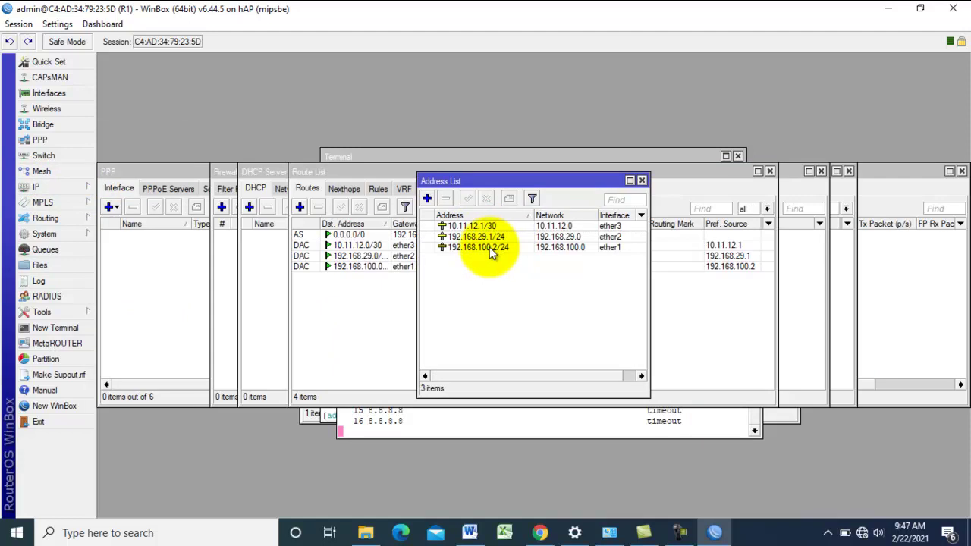
click(62, 185)
click(133, 244)
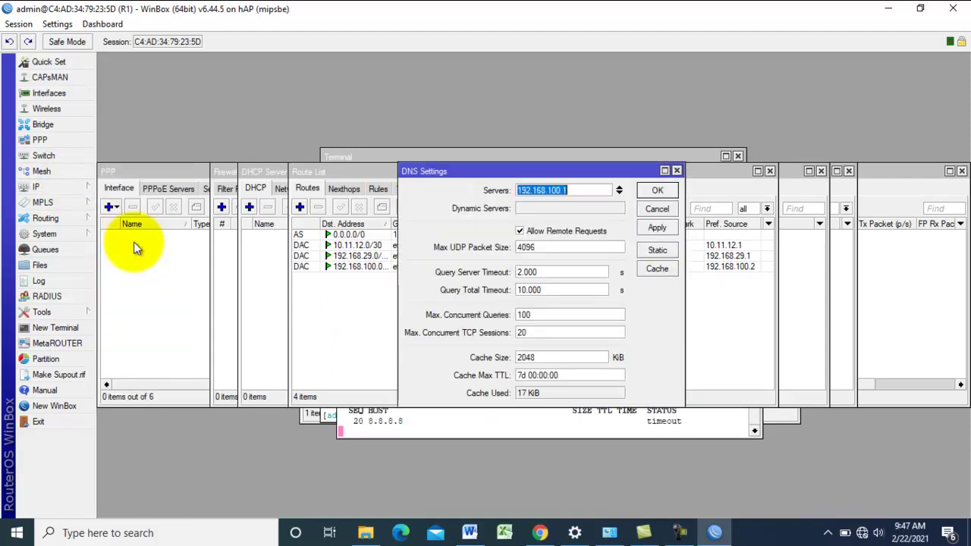
Step: Add a firewall NAT rule in the srcnat chain with out interface ether1 and the action masquerade
click(65, 186)
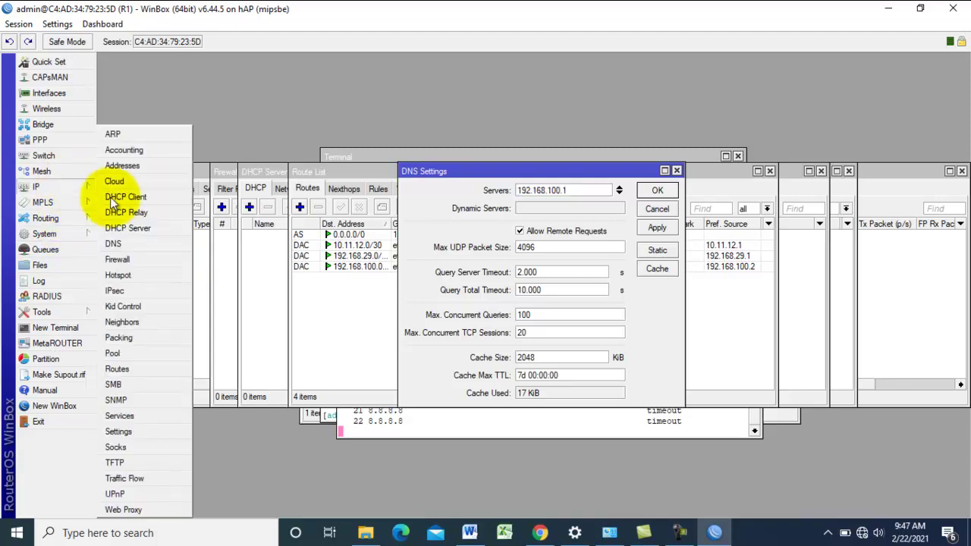
click(127, 260)
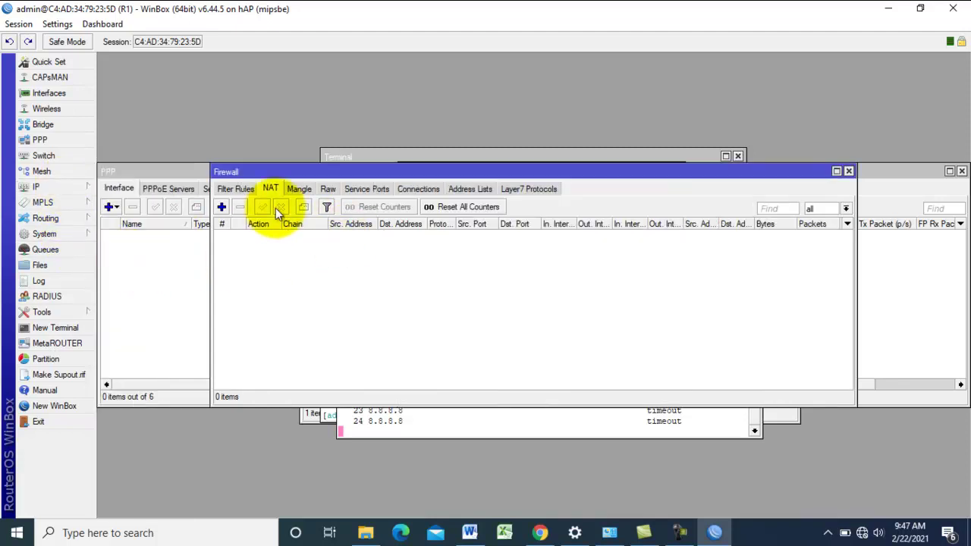
click(221, 206)
click(431, 80)
click(432, 79)
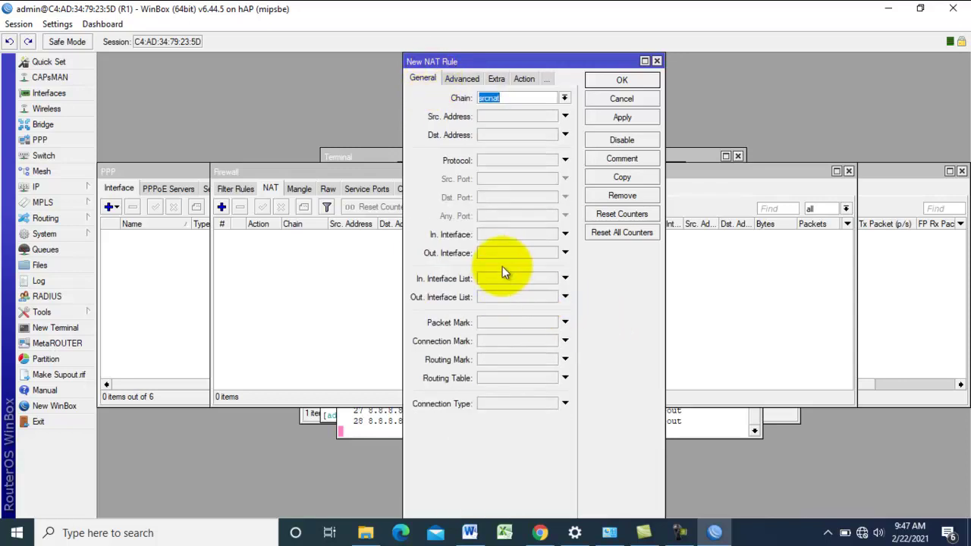
click(565, 253)
click(553, 253)
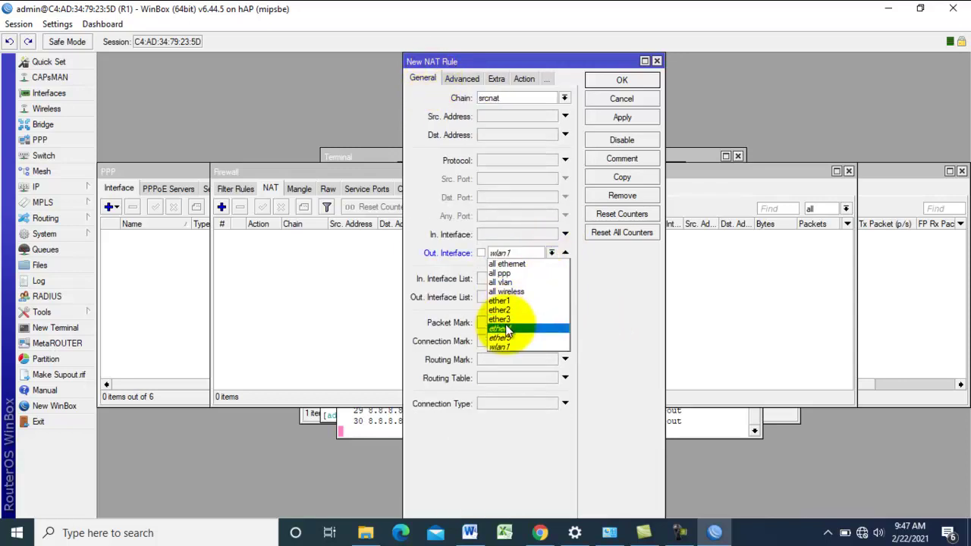
click(508, 300)
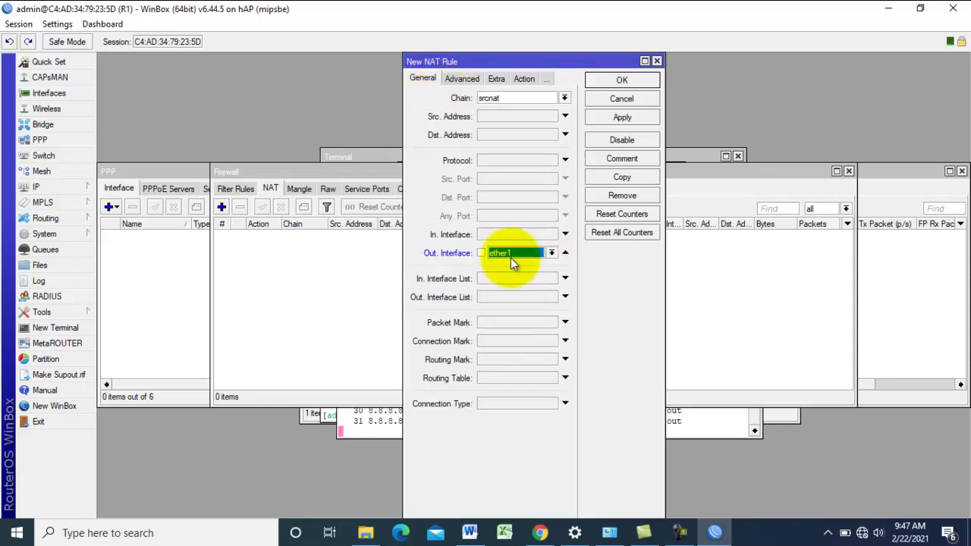
click(523, 78)
click(520, 97)
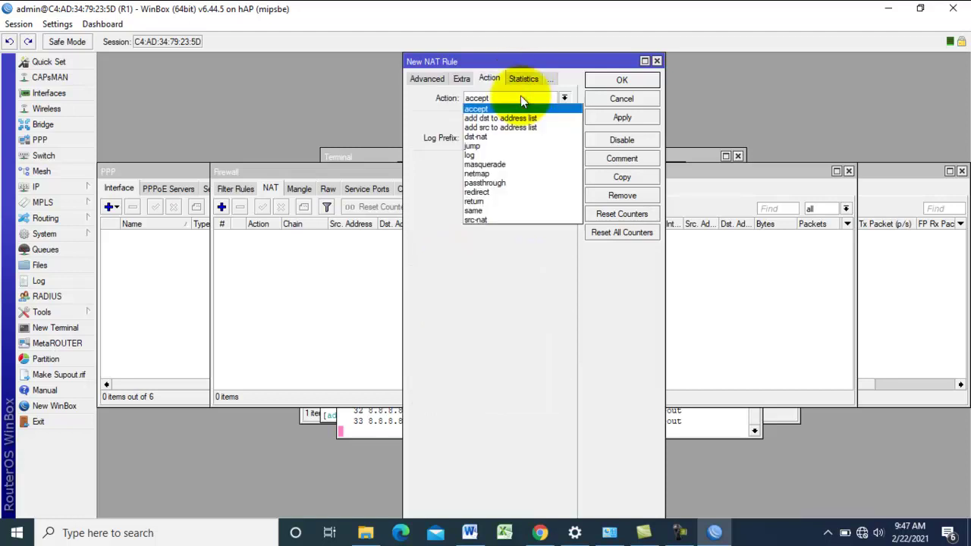
click(507, 167)
click(615, 117)
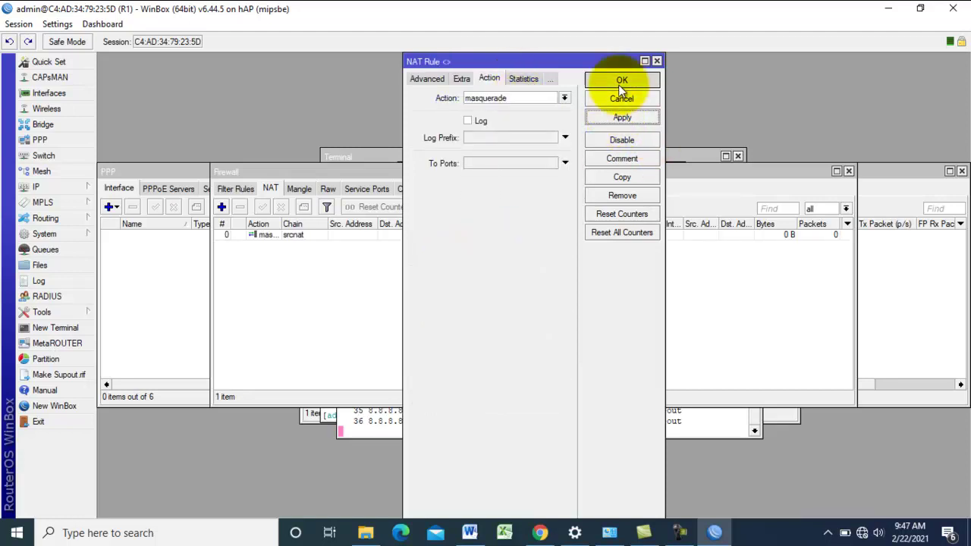
Step: Save the masquerade NAT rule and set up a DHCP server on ether2 with the proposed address pool and DNS server 192.168.100.1
click(618, 84)
click(82, 189)
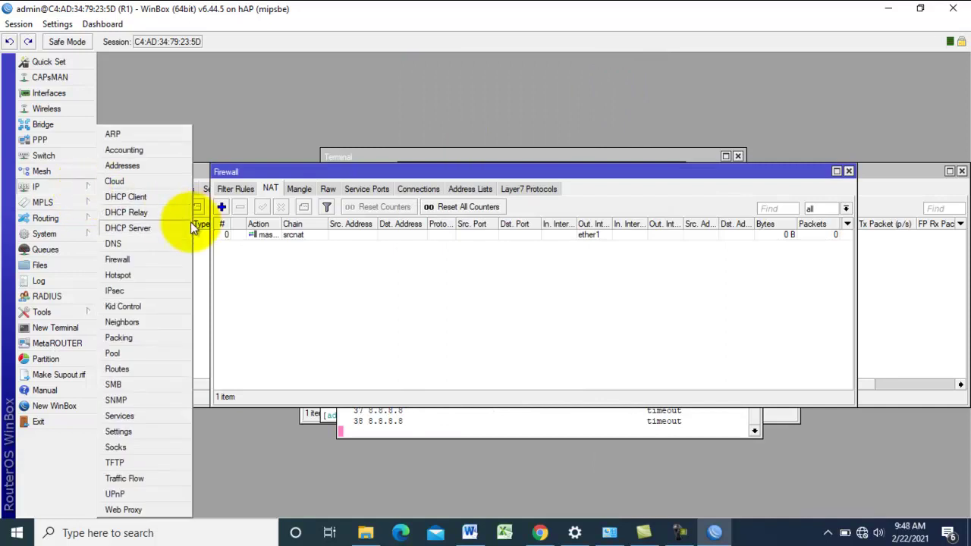
click(130, 227)
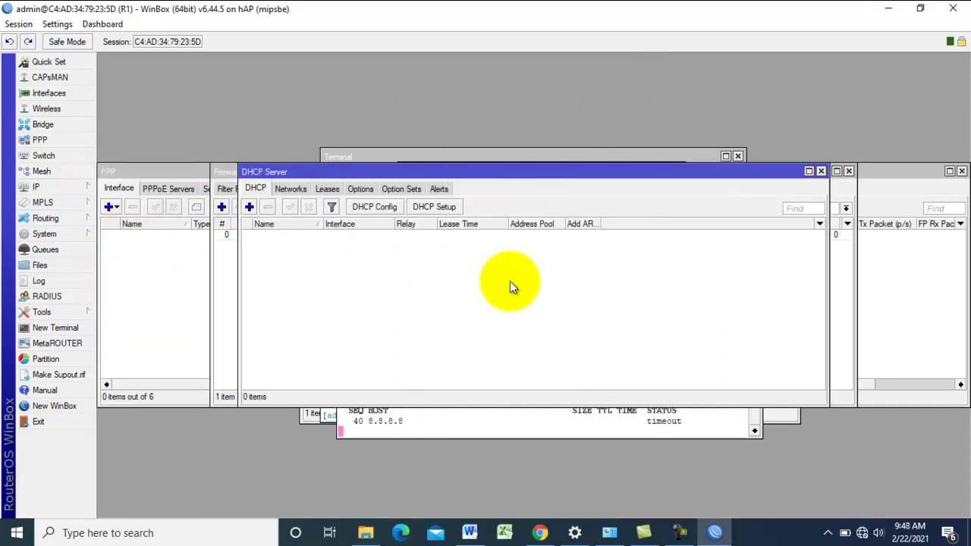
click(435, 207)
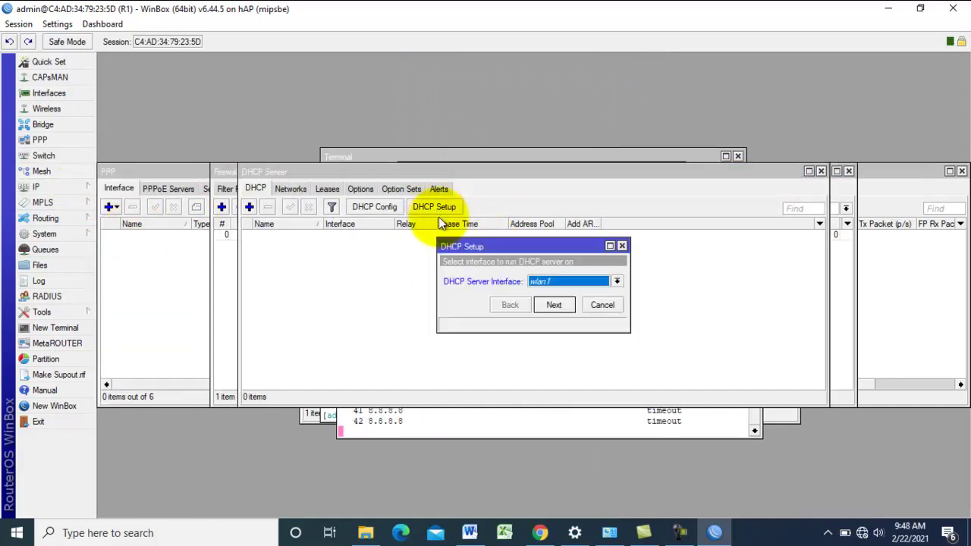
click(549, 282)
click(541, 319)
click(546, 302)
click(545, 304)
click(546, 304)
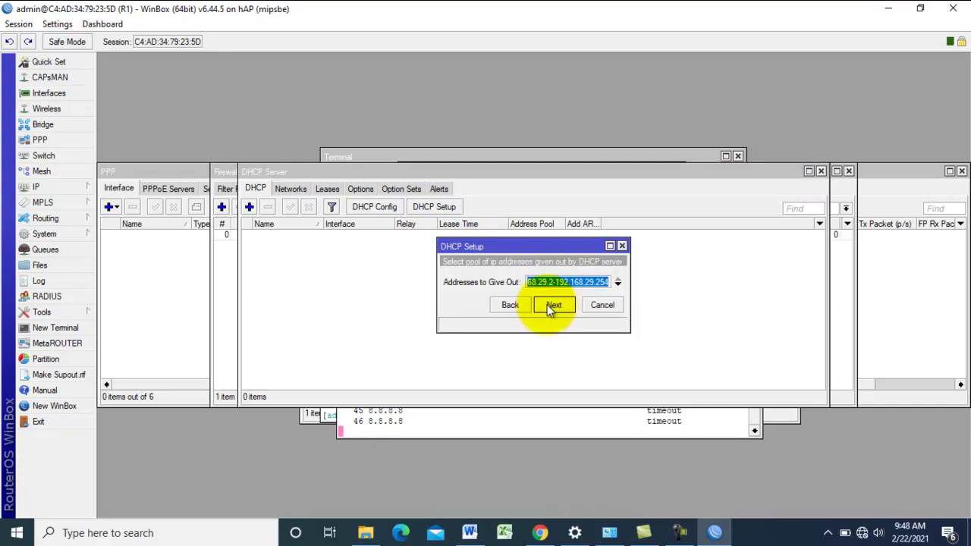
click(547, 304)
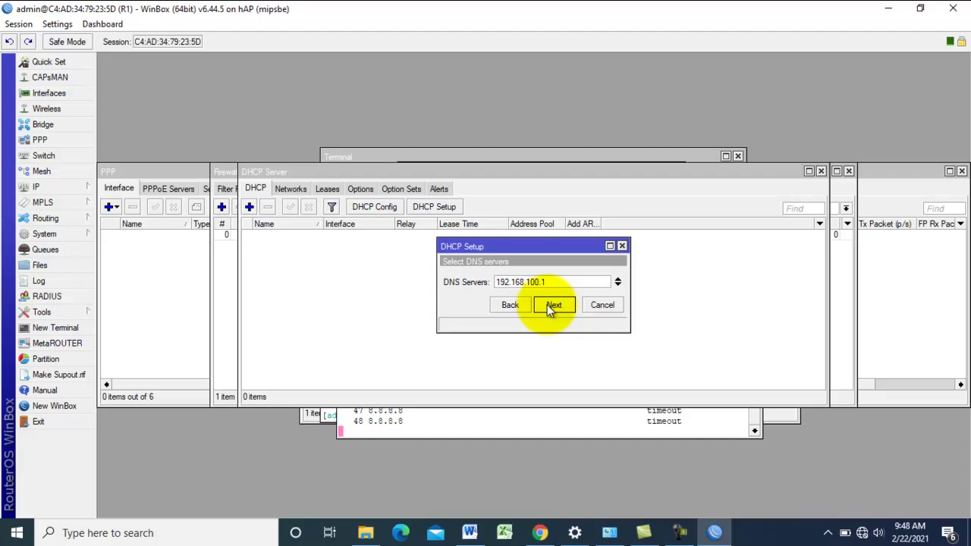
click(547, 304)
click(547, 304)
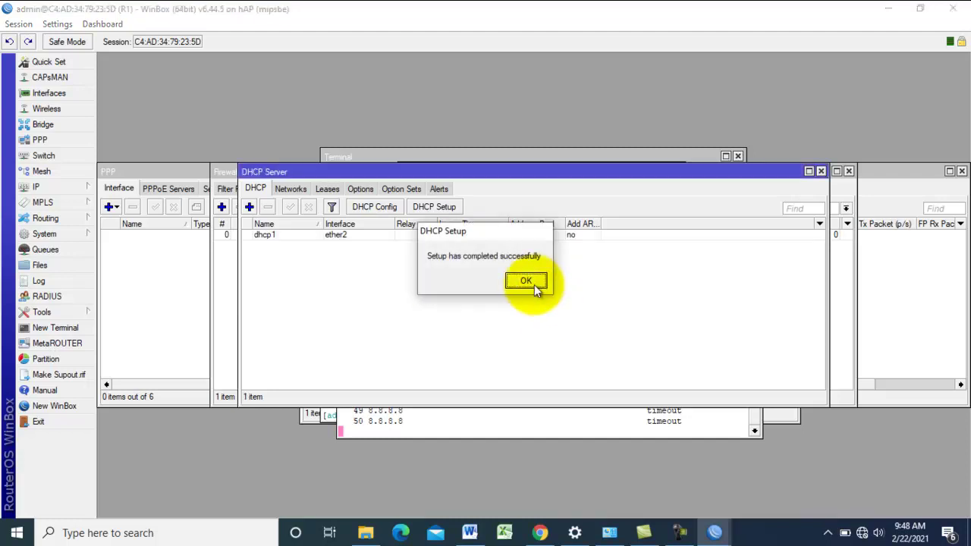
click(529, 281)
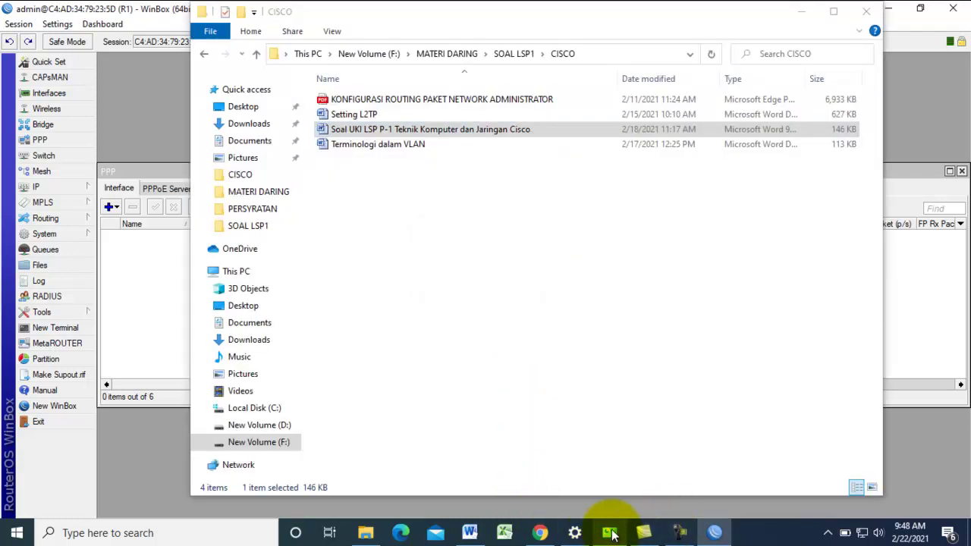
Step: Disable and re-enable the Ethernet 2 adapter in Network Connections, and reconnect the WinBox session to router R1
click(611, 531)
click(383, 97)
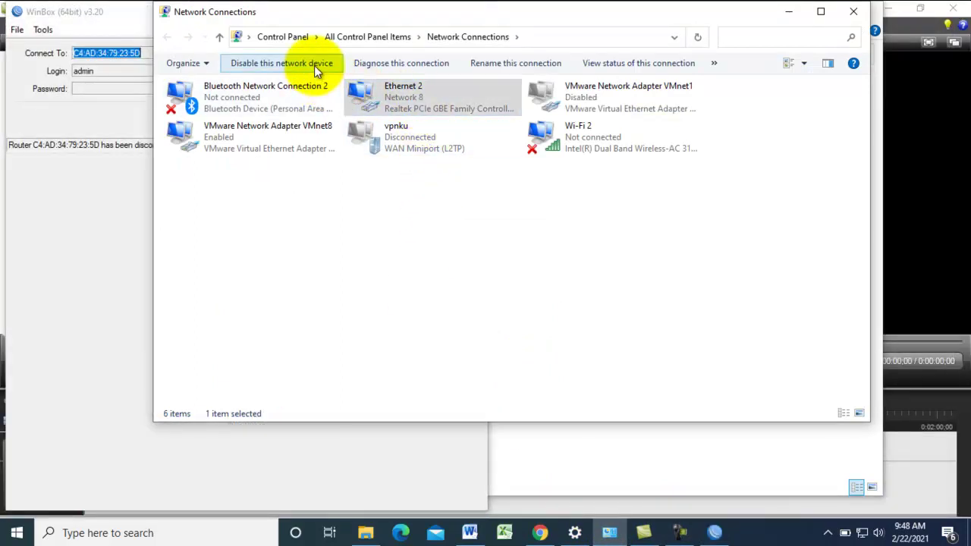
click(316, 66)
click(316, 65)
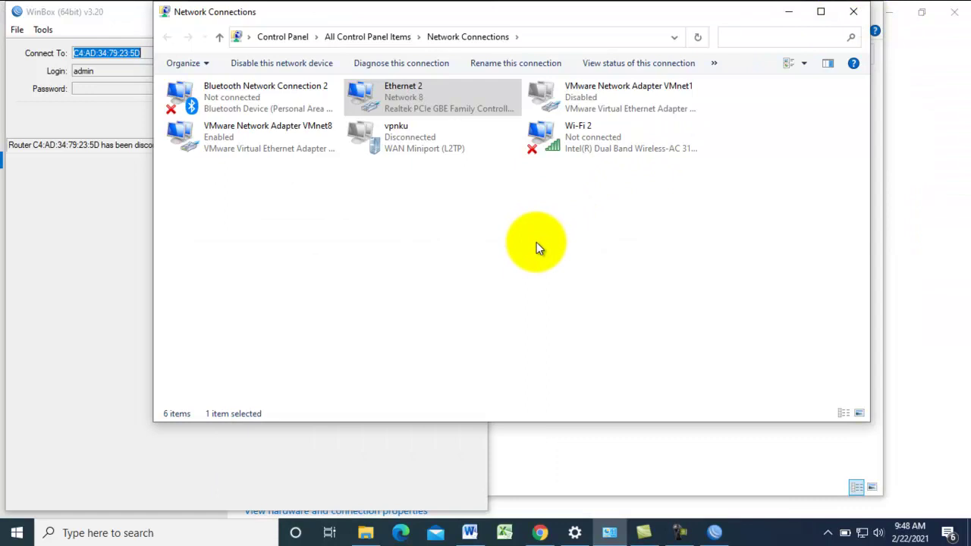
click(66, 269)
click(337, 119)
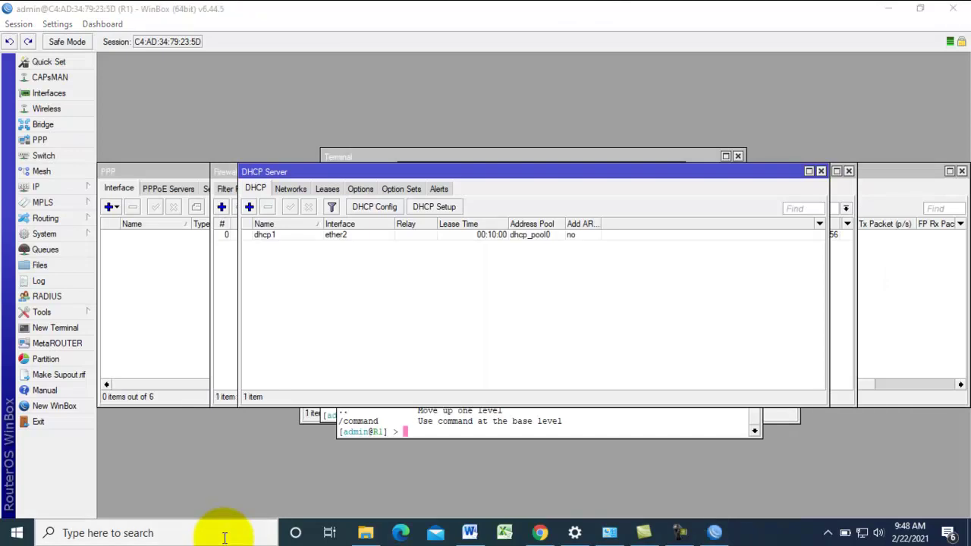
Step: Open a Windows Command Prompt and ping 8.8.8.8 to test the computer's internet access
click(226, 532)
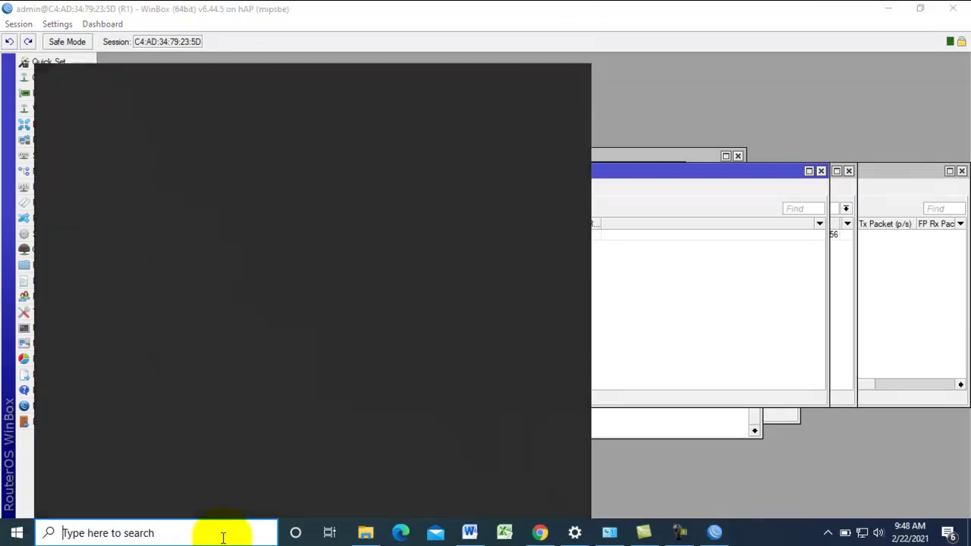
text(cmd)
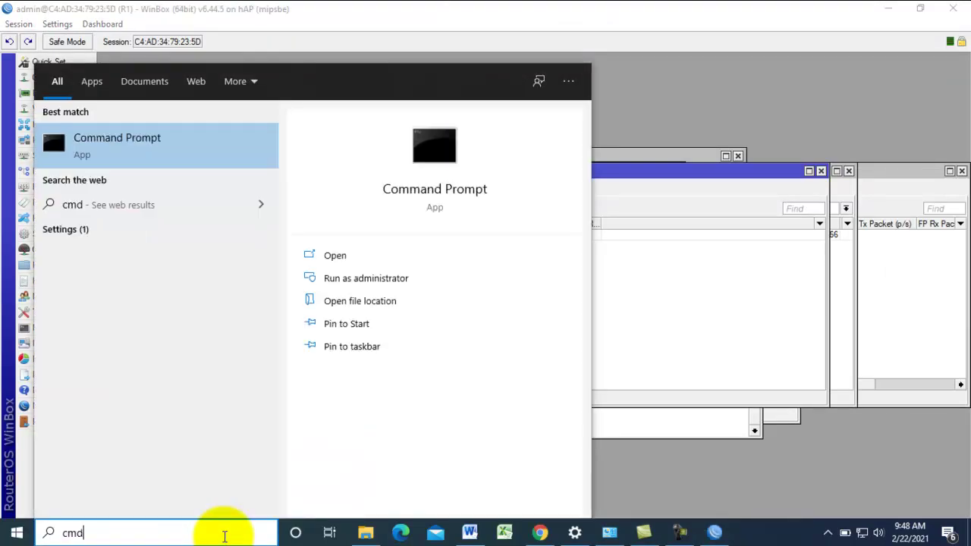
key(Escape)
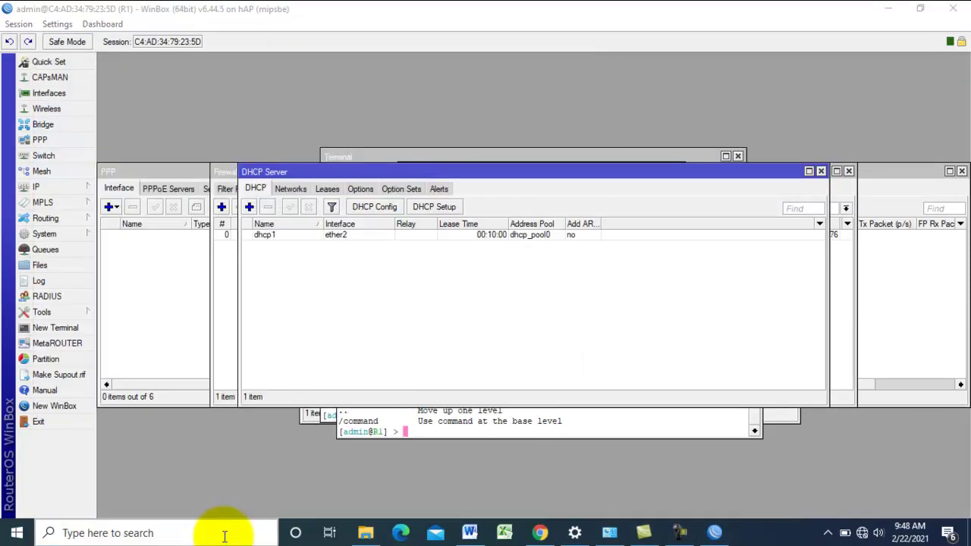
text(p)
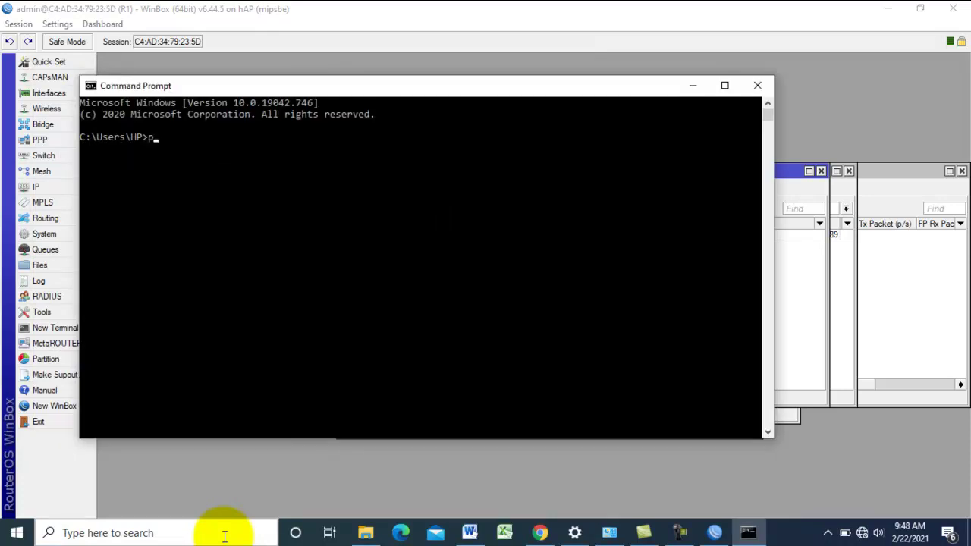
text(ing 8.8.8.8)
key(Return)
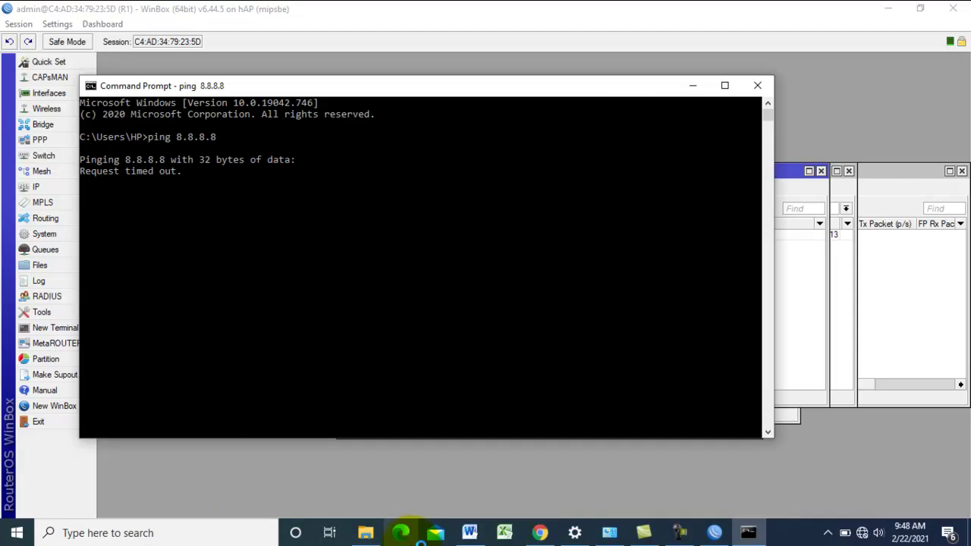
Step: Restart the Ethernet 2 adapter once more and repeat the ping to 8.8.8.8 from the Command Prompt
click(609, 532)
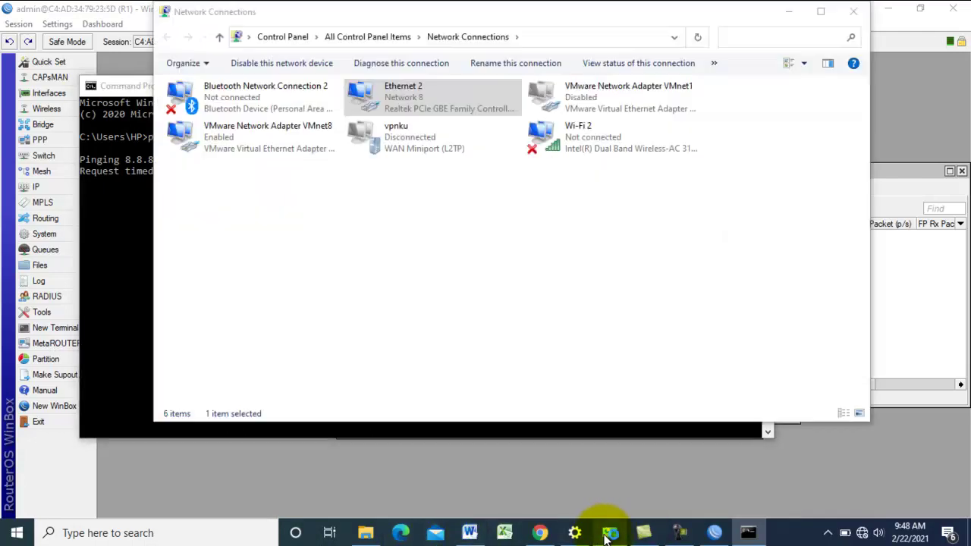
click(258, 61)
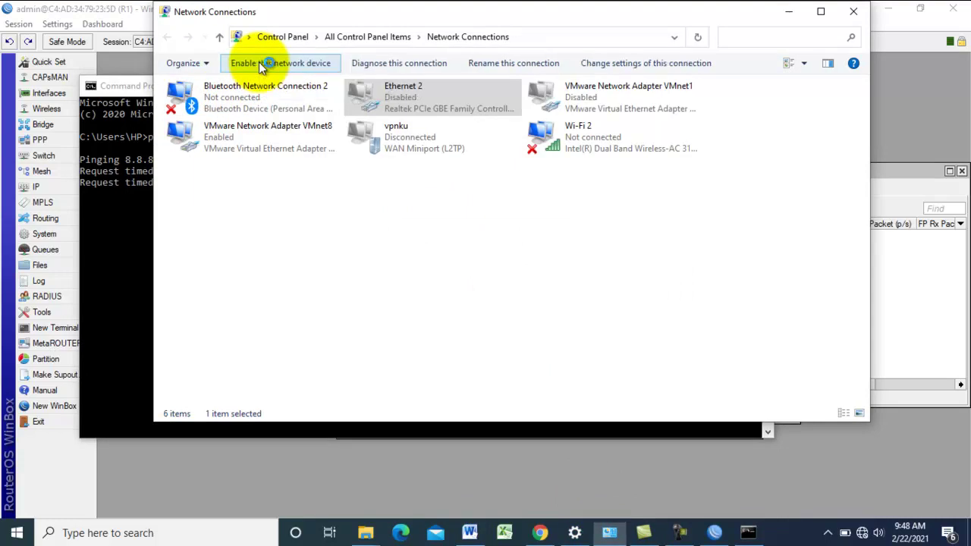
click(259, 61)
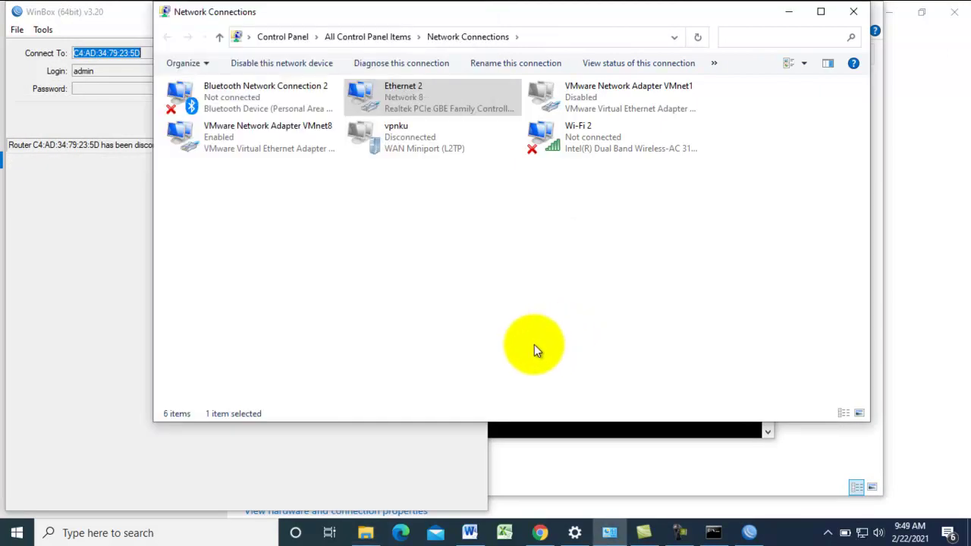
click(712, 533)
key(Up)
key(Return)
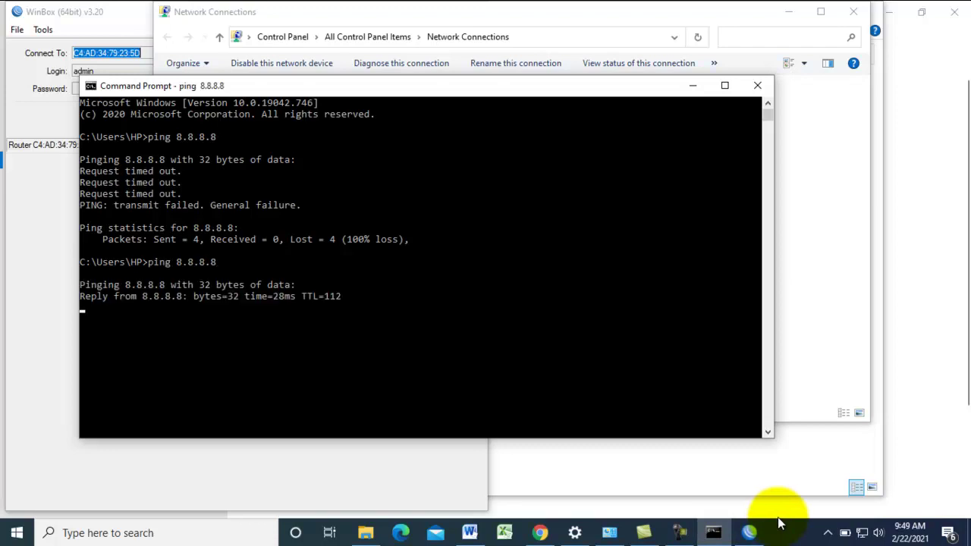
Step: Close the browser and Settings, and minimize the Command Prompt, Network Connections and File Explorer windows, leaving only WinBox open
click(418, 483)
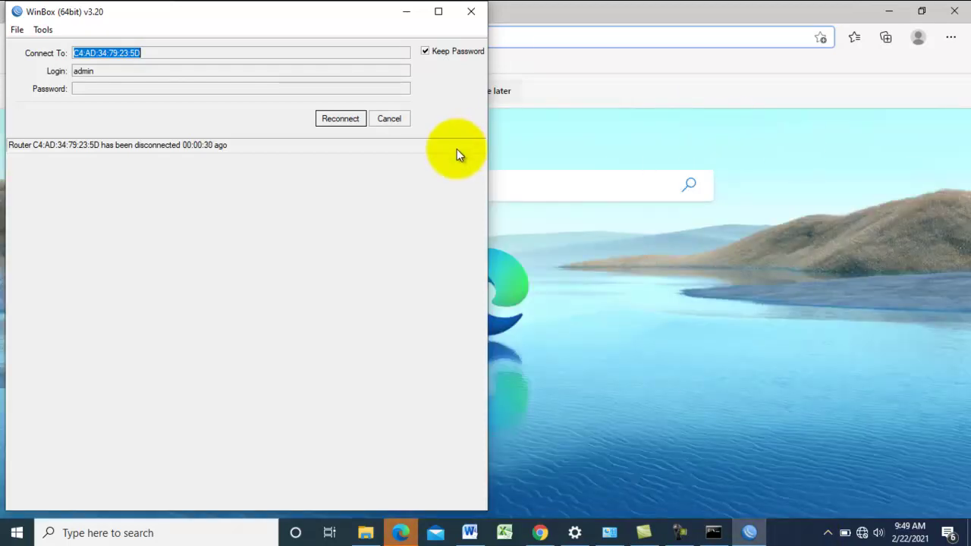
click(723, 176)
click(953, 10)
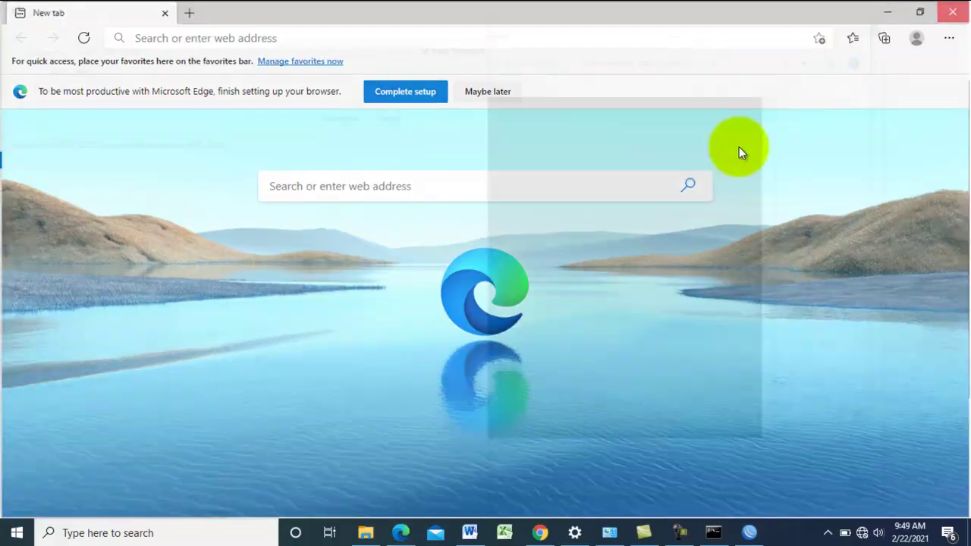
click(694, 86)
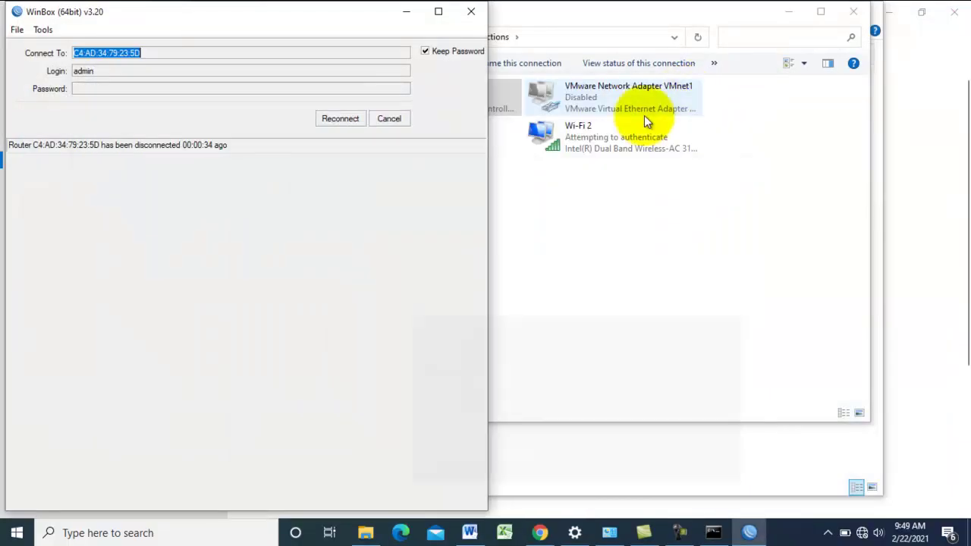
click(789, 11)
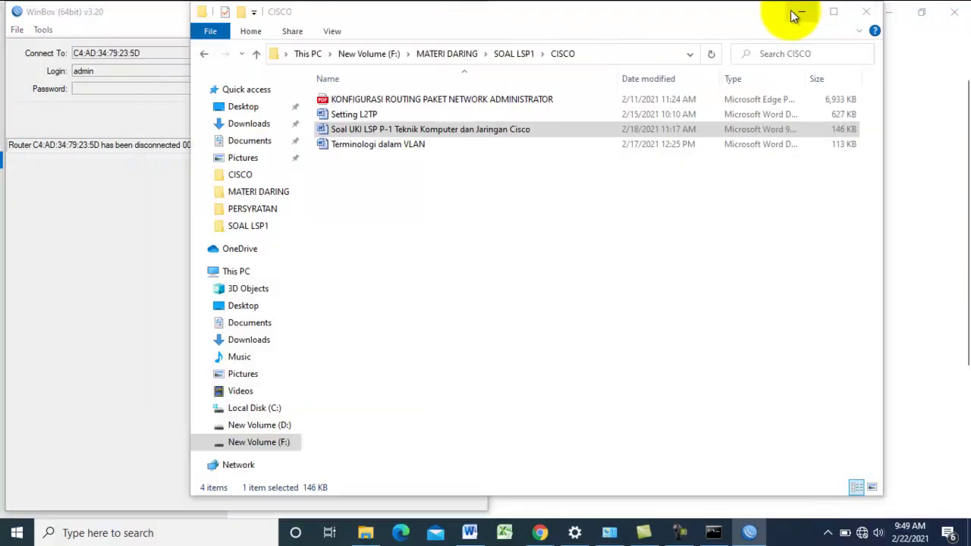
click(796, 11)
click(876, 11)
click(948, 11)
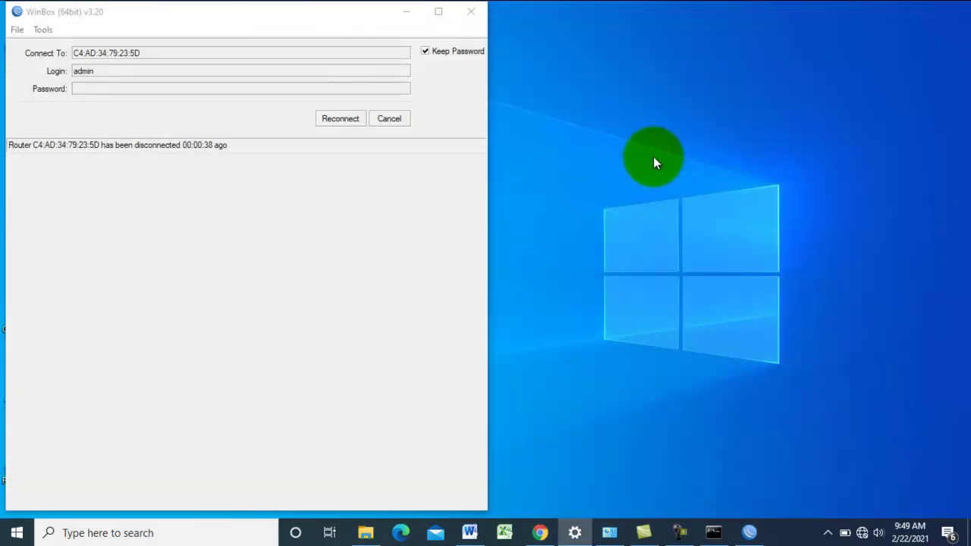
Step: Abandon the dropped router session and connect as admin to the neighboring router R-1
click(389, 119)
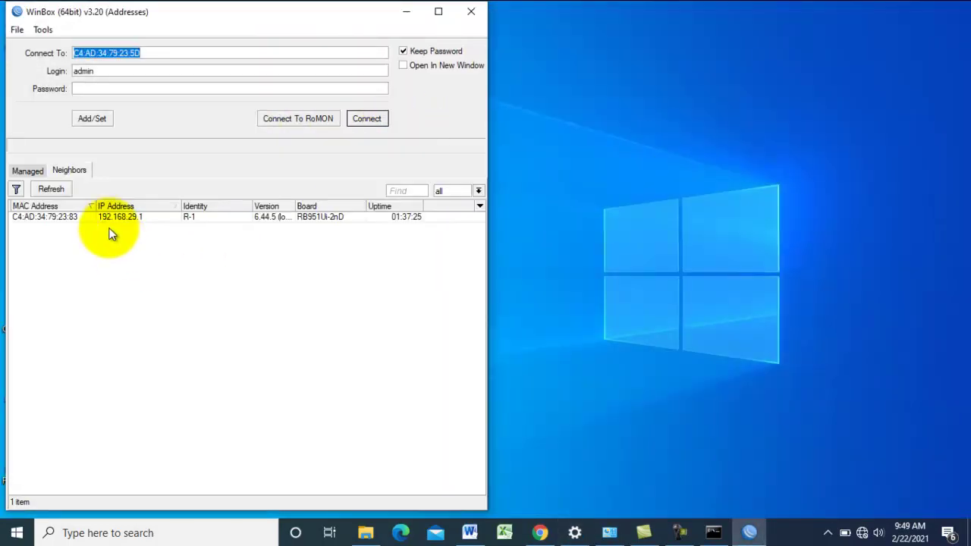
click(77, 218)
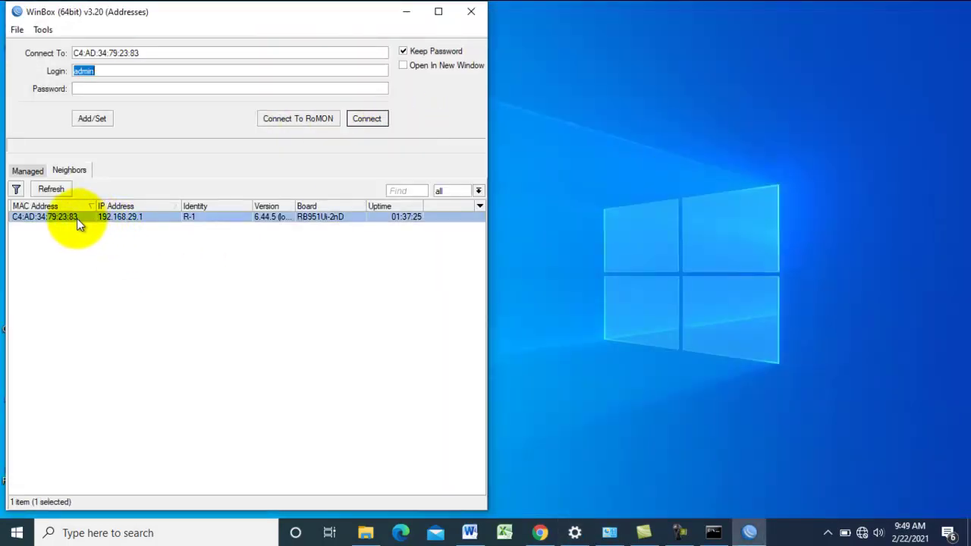
click(364, 119)
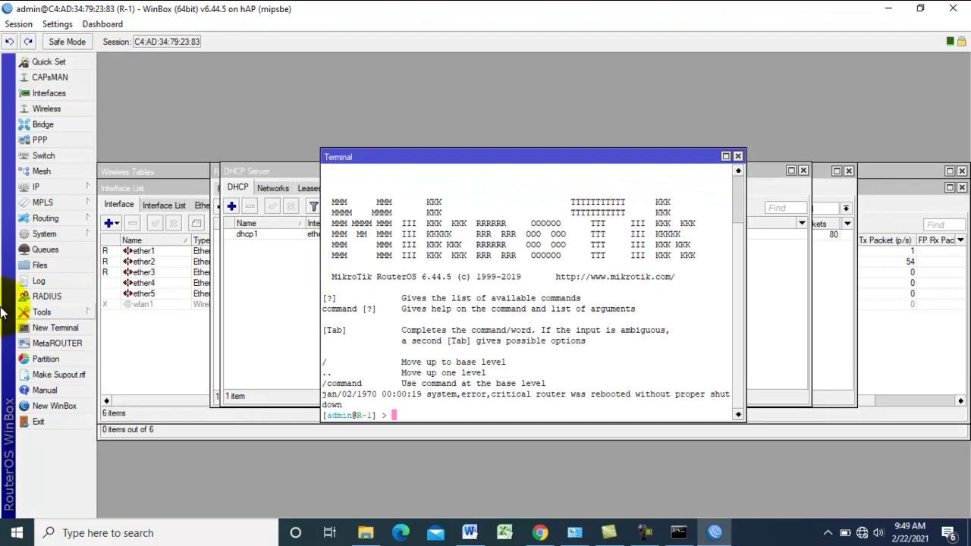
Step: Reset the configuration of router R-1 with the No Default Configuration option enabled
click(68, 234)
click(136, 369)
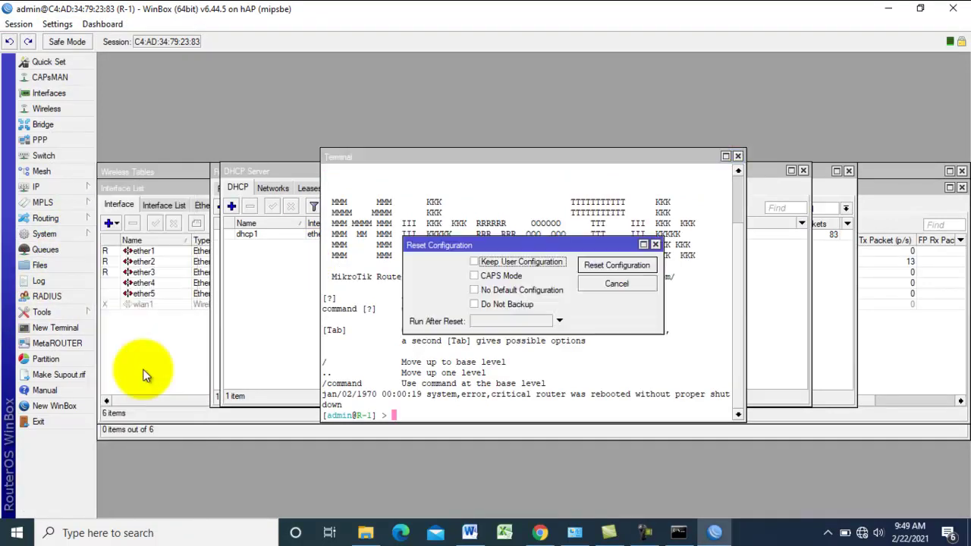
click(476, 290)
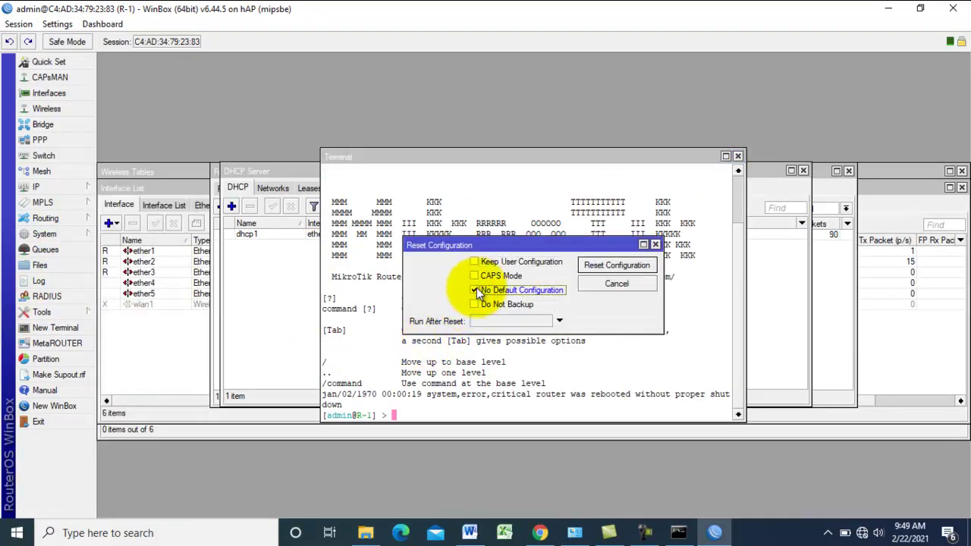
click(596, 269)
click(533, 277)
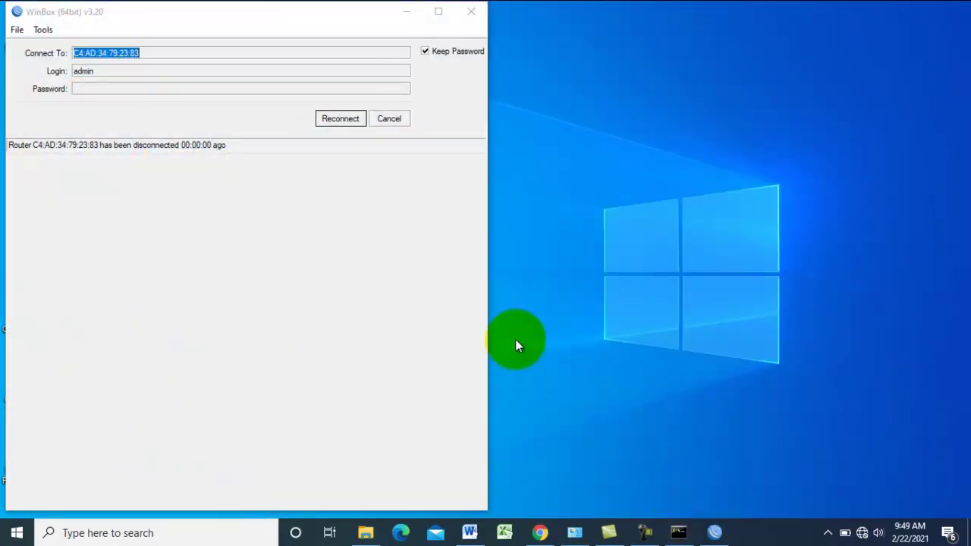
Step: Abandon the disconnected router session and refresh the neighbor list to look for the restarted router
click(387, 119)
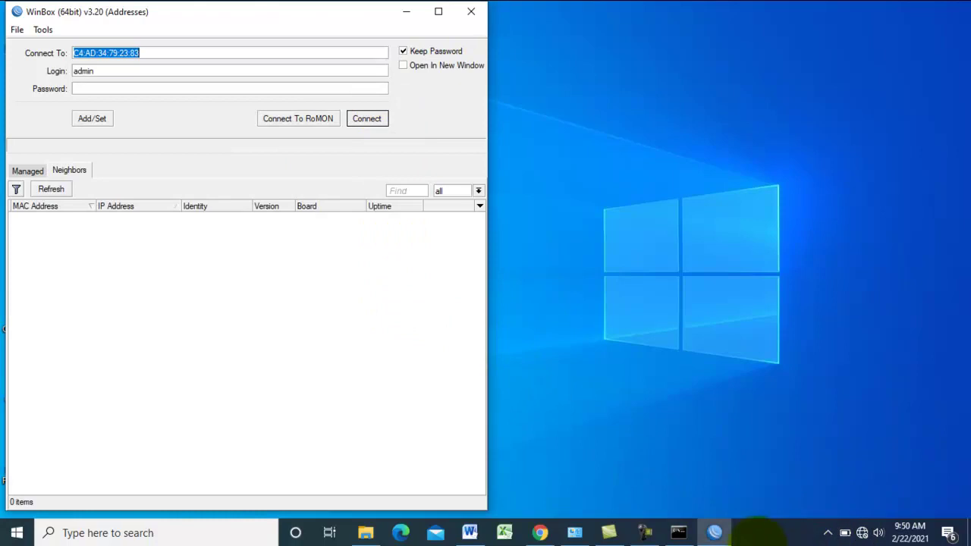
mouse_move(723, 531)
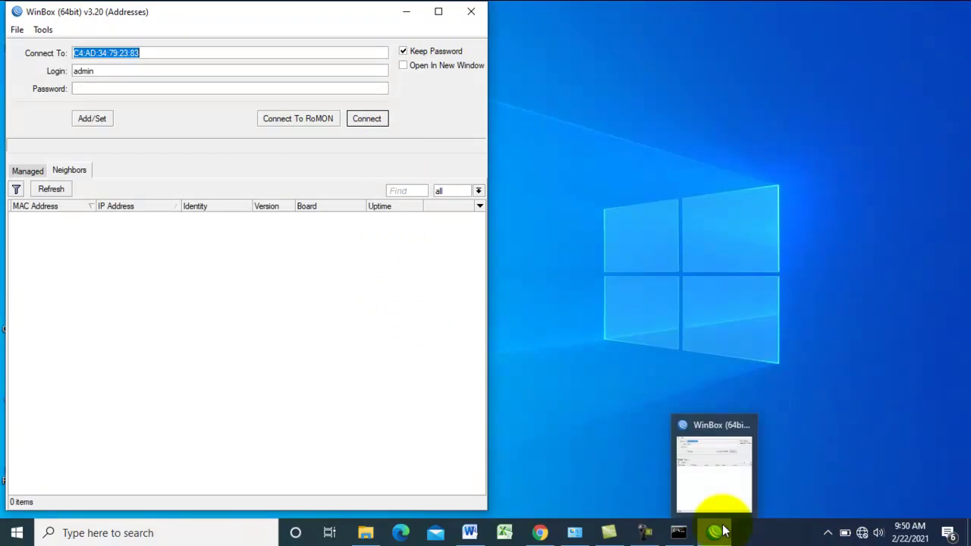
click(717, 477)
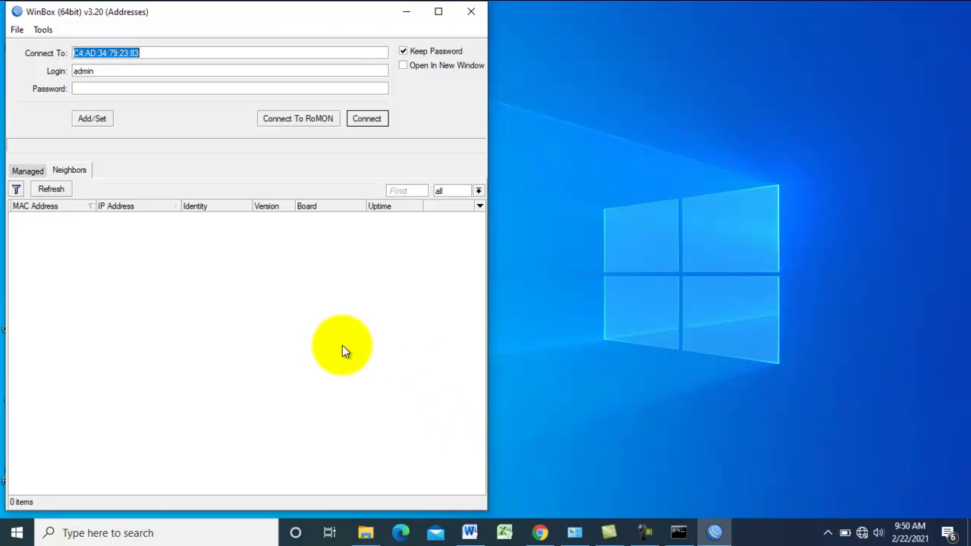
click(57, 194)
click(28, 171)
click(67, 171)
click(29, 171)
click(70, 173)
click(34, 170)
click(63, 170)
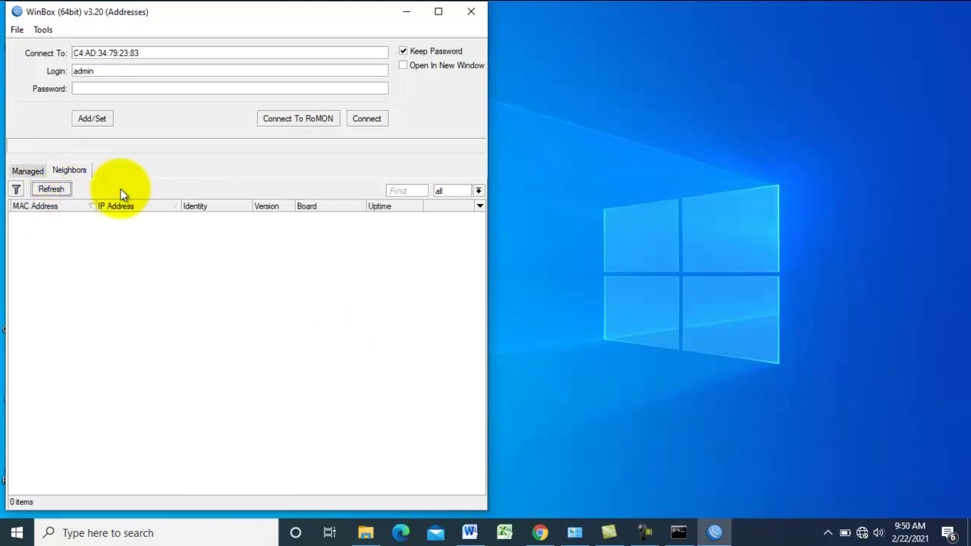
Step: Try to connect as admin to the router by its saved MAC address, cancel, and refresh the neighbor list
click(371, 119)
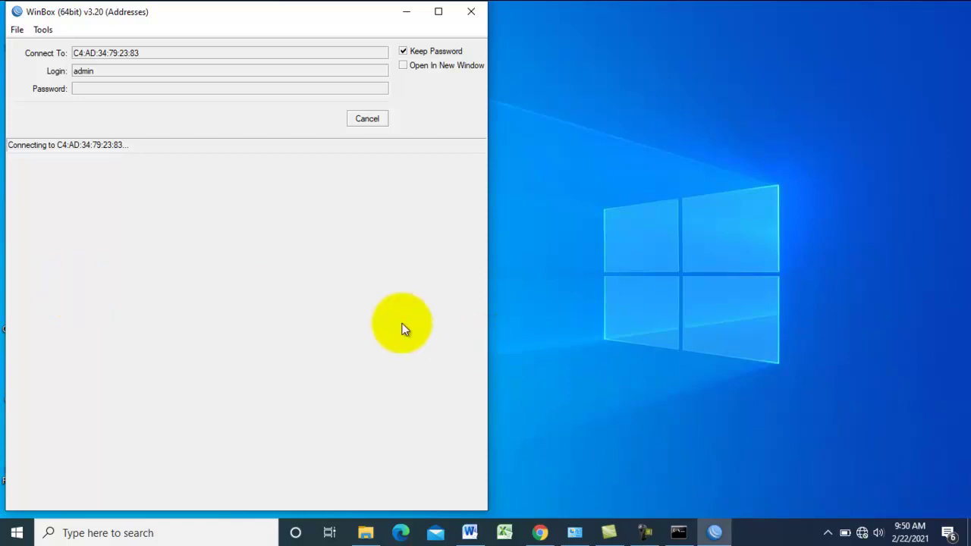
click(363, 116)
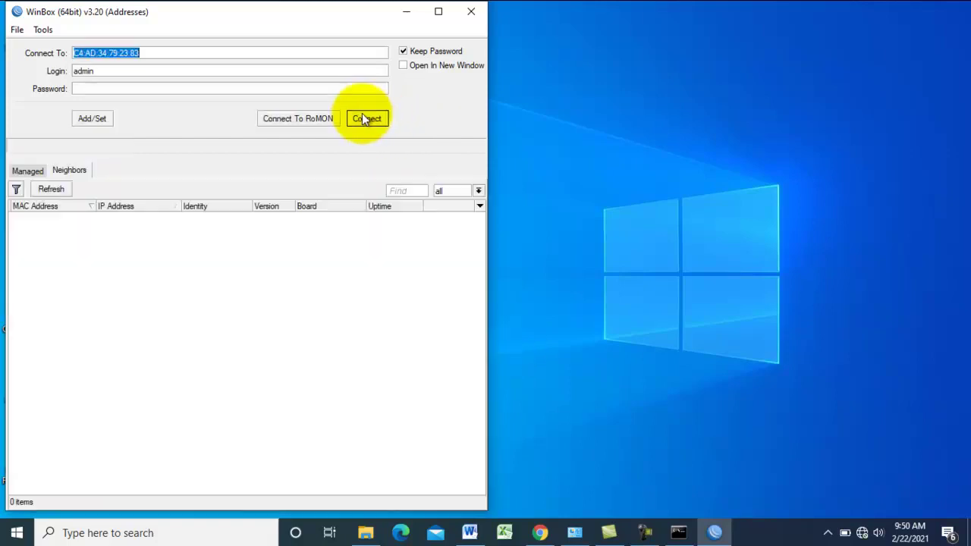
click(56, 192)
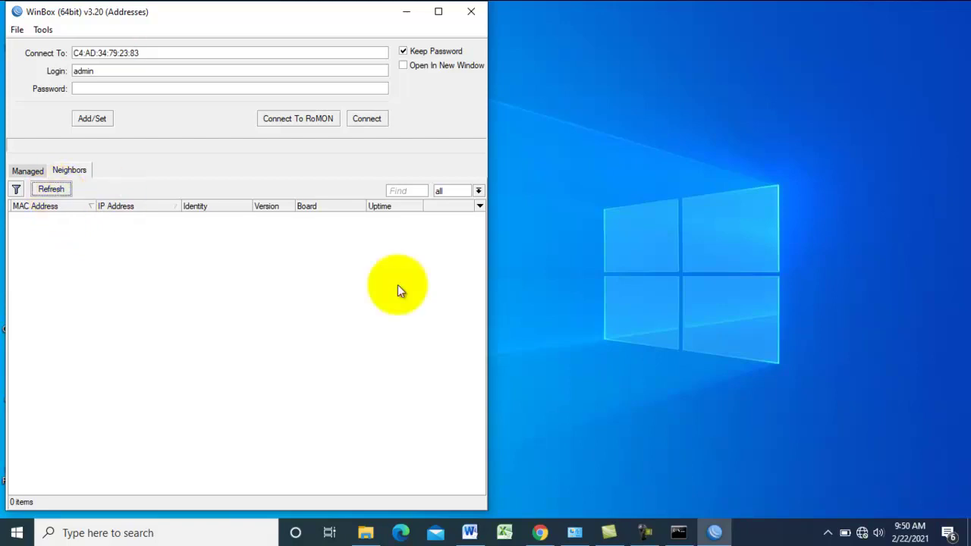
click(713, 532)
click(713, 532)
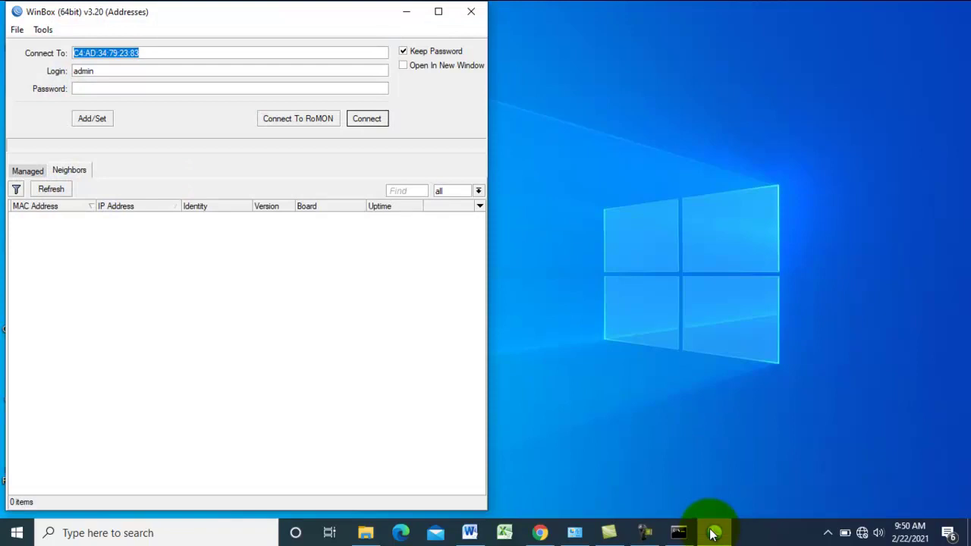
Step: Refresh the discovered neighbors and connect as admin to the router with identity MikroTik
click(60, 191)
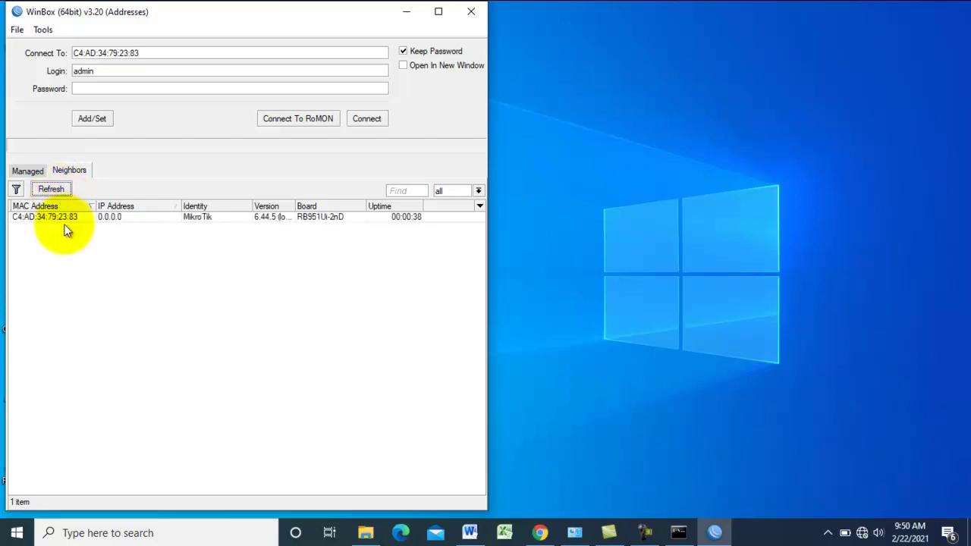
click(65, 217)
click(367, 118)
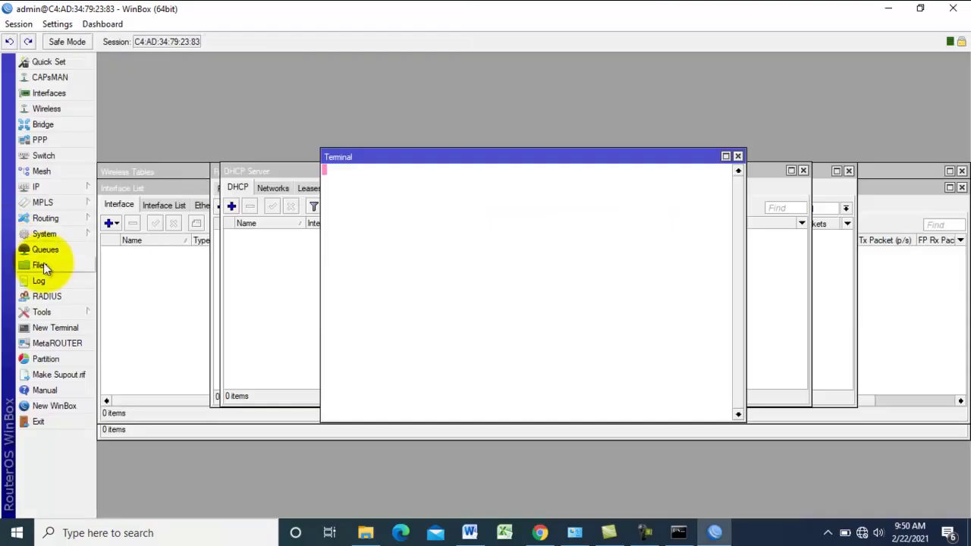
Step: Set the router's system identity to R2
click(57, 235)
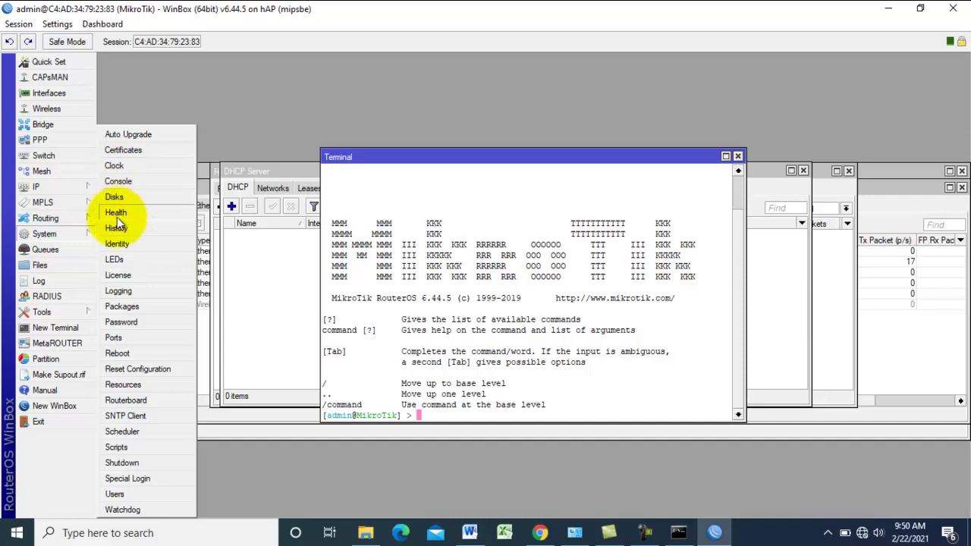
click(119, 244)
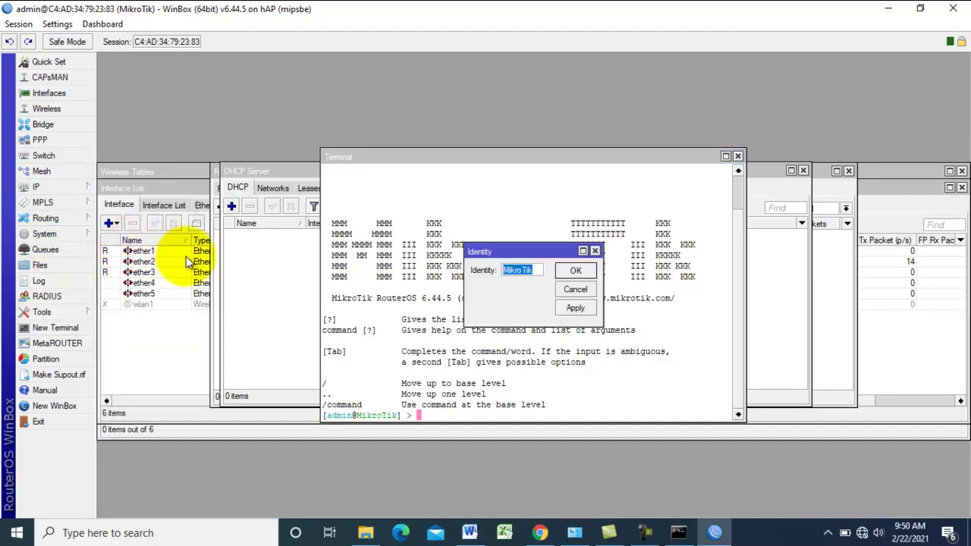
text(R2)
click(575, 307)
click(585, 270)
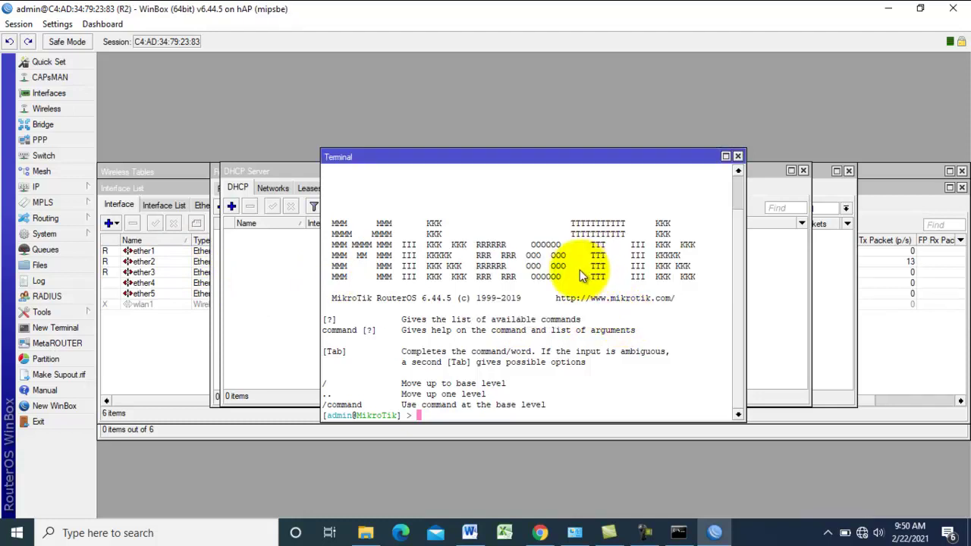
Step: Add the IP address 192.168.200.2/24 on interface ether1 for the ISP 2 link
click(83, 188)
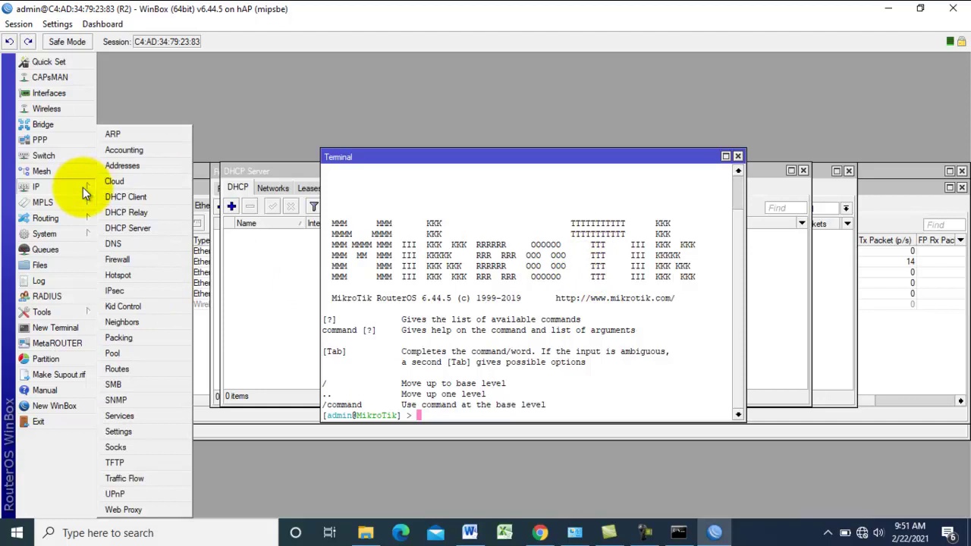
click(122, 166)
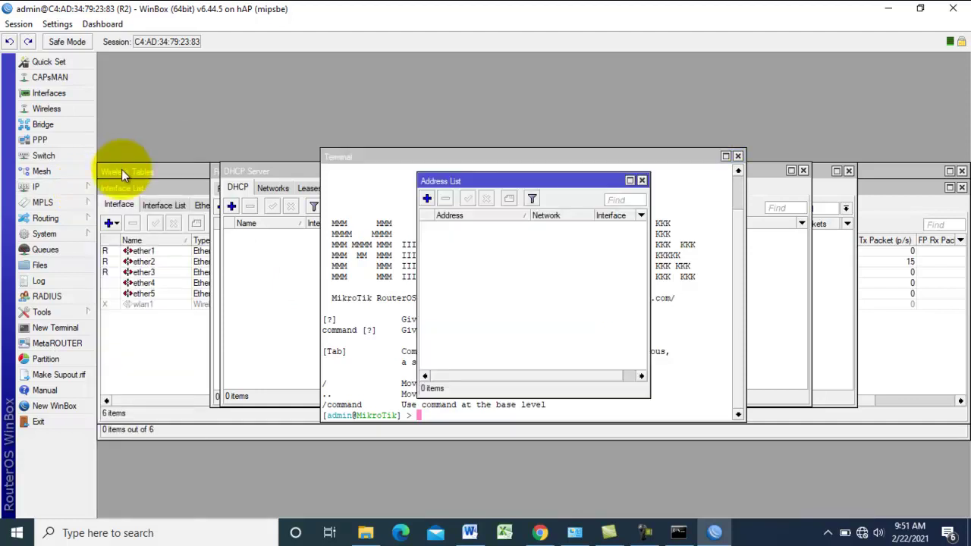
click(427, 199)
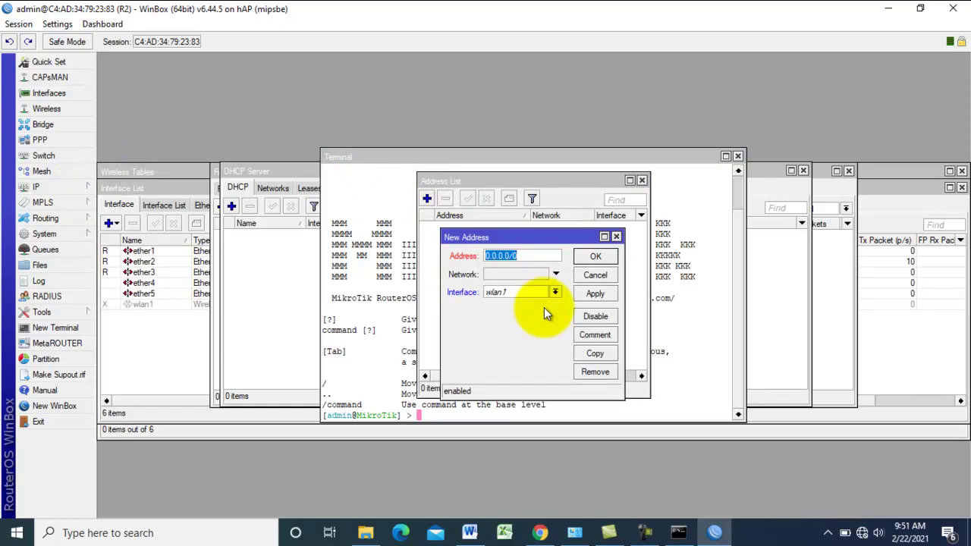
text(192.168.2)
key(alt+Tab)
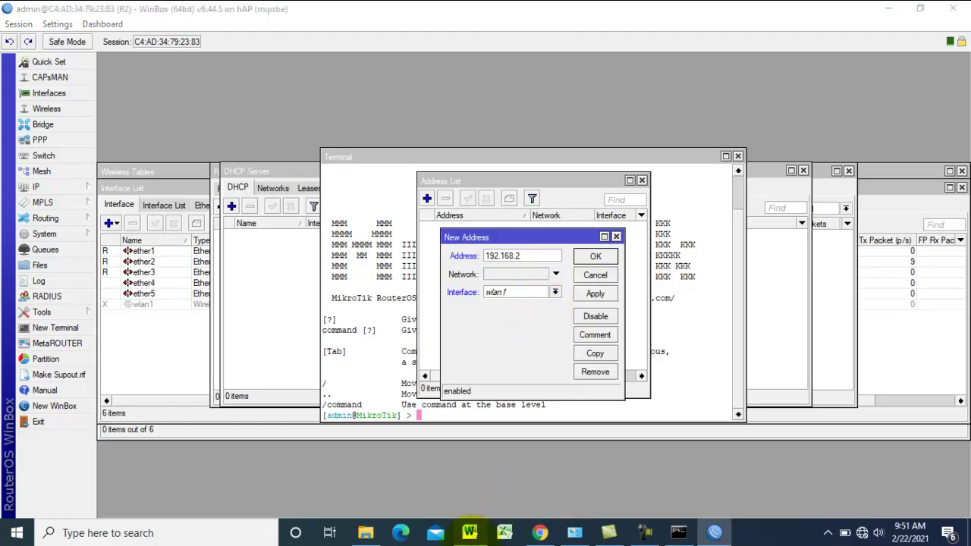
click(469, 531)
click(534, 259)
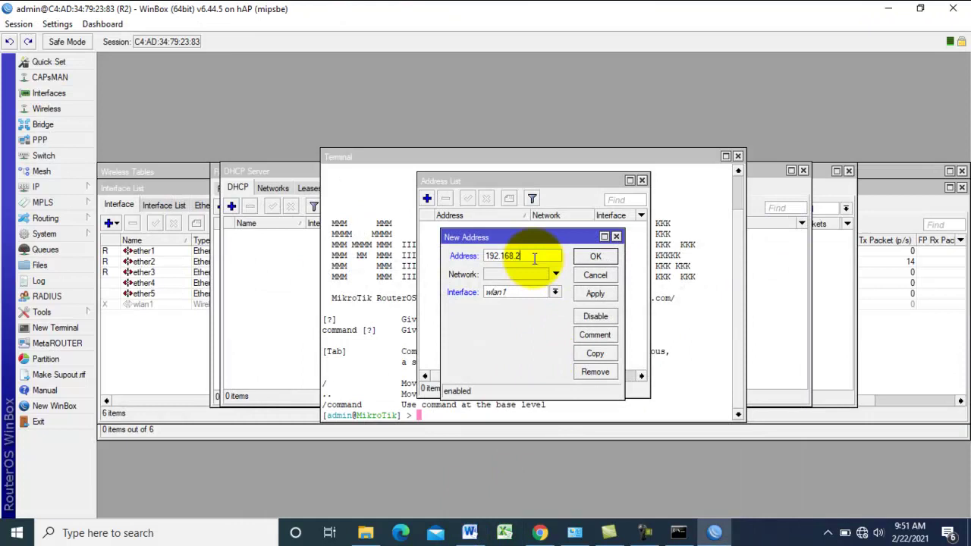
text(00.2/24)
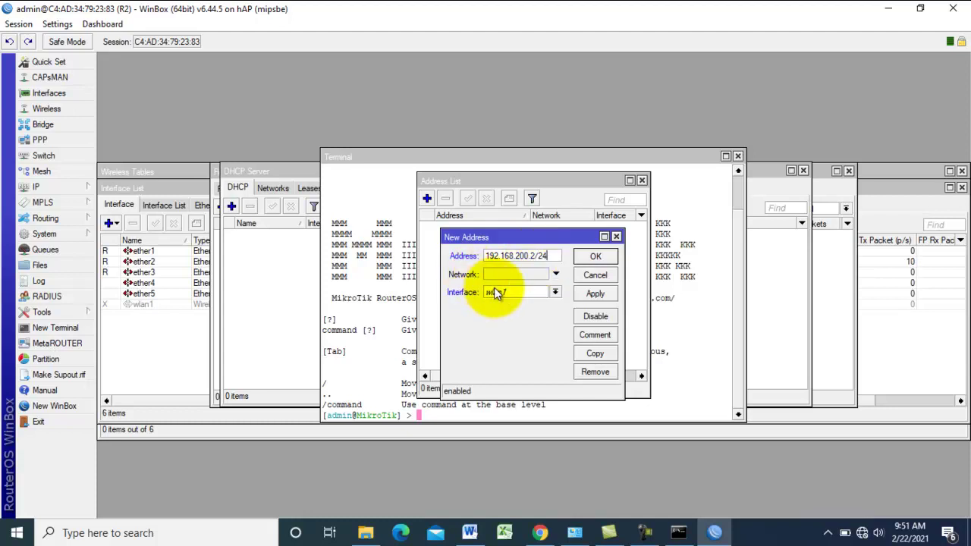
click(495, 292)
click(502, 309)
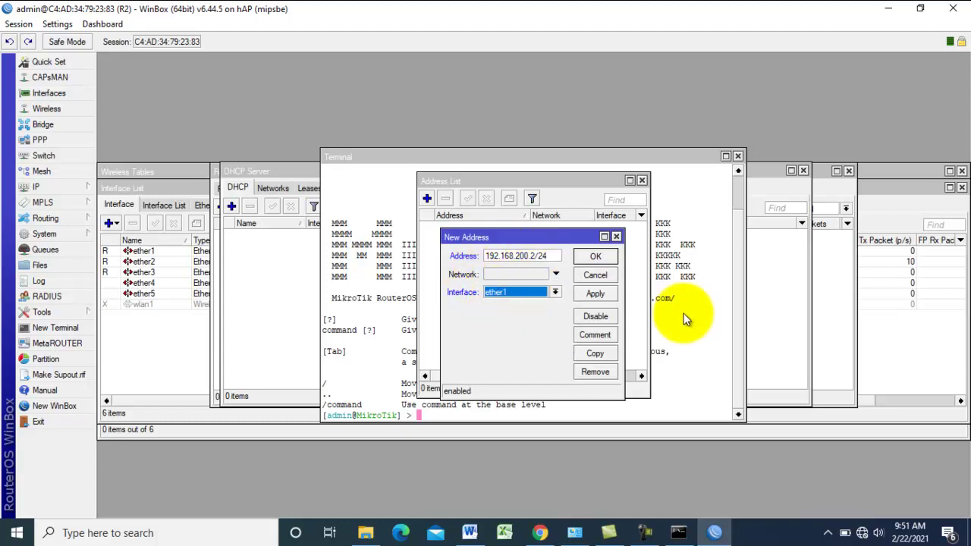
click(590, 294)
click(604, 256)
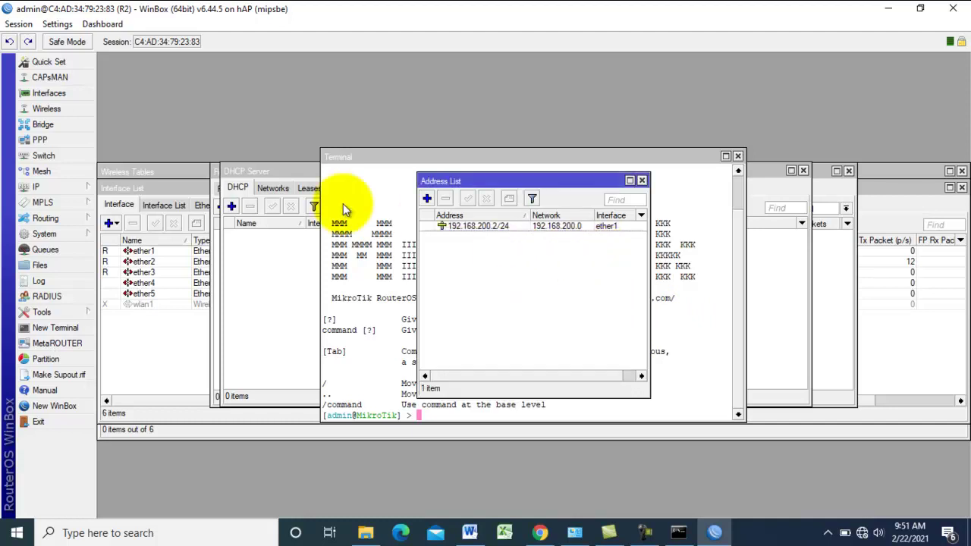
Step: Consult the Word document's topology diagram for the VLAN 100 network and add the IP address 192.168.27.1/24 on interface ether2
click(428, 199)
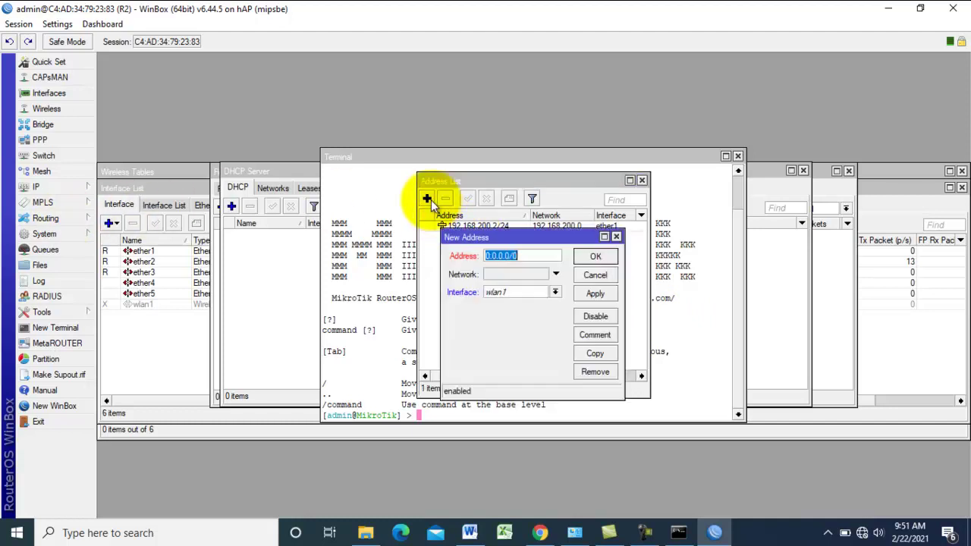
text(192)
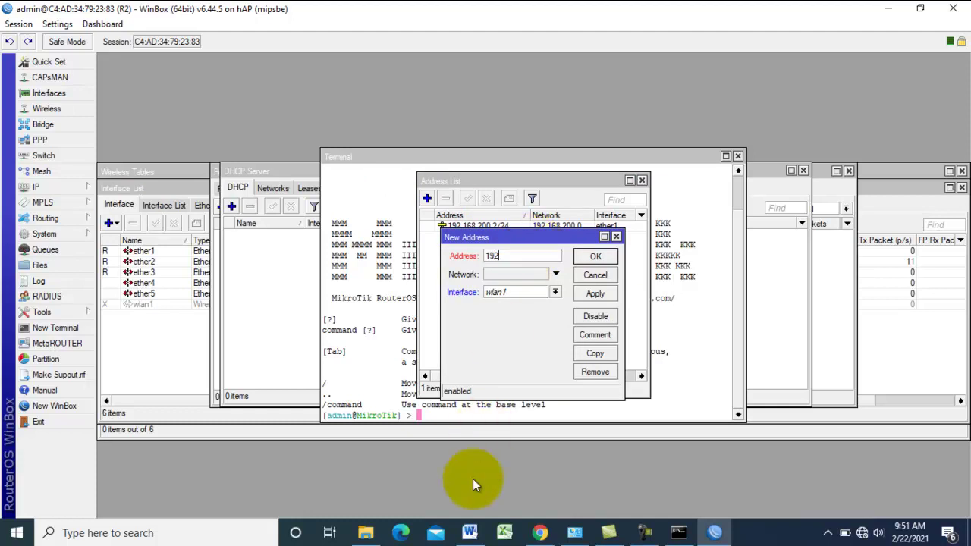
click(471, 531)
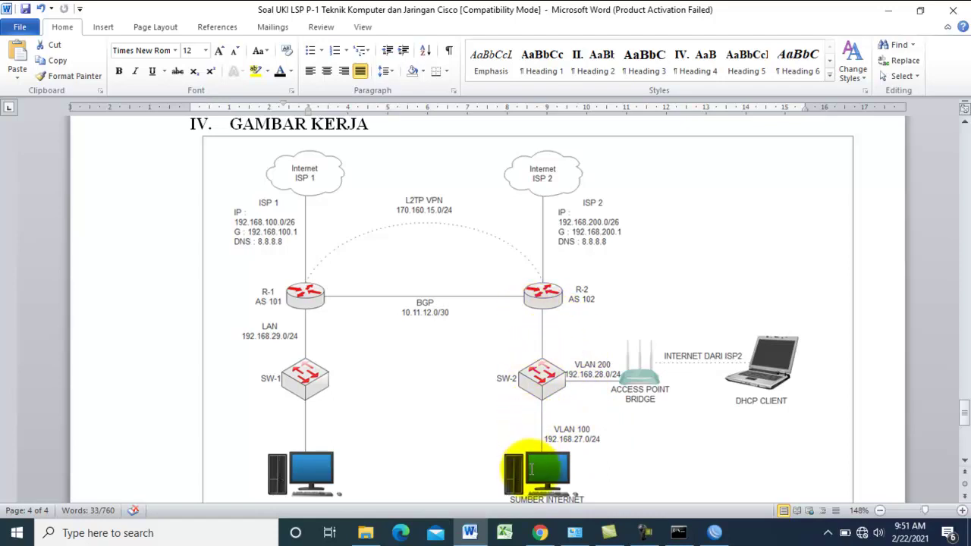
click(577, 440)
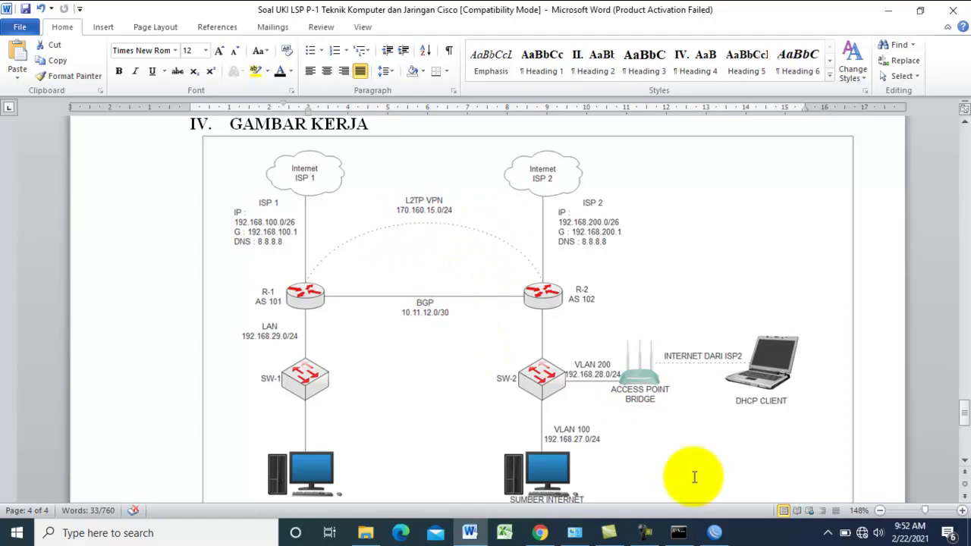
click(713, 531)
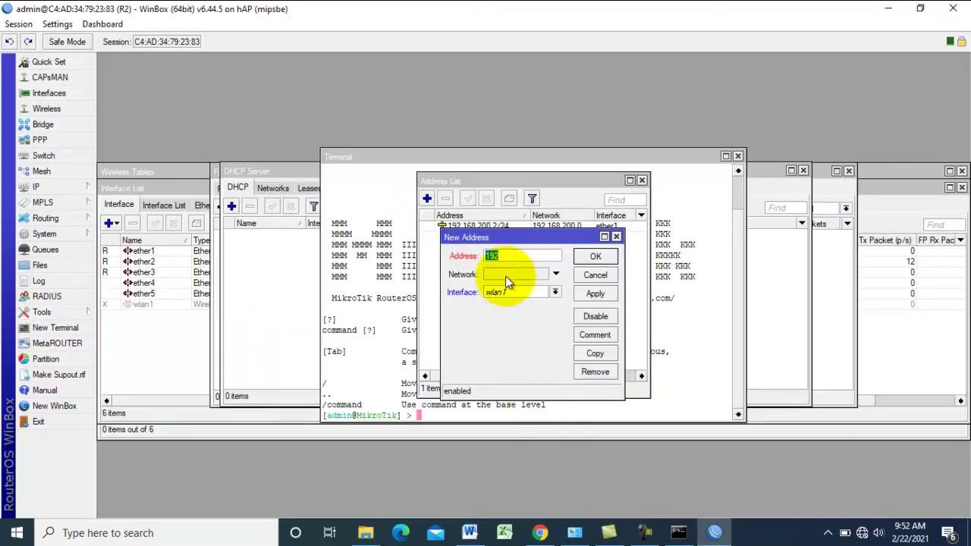
click(520, 256)
text(.168)
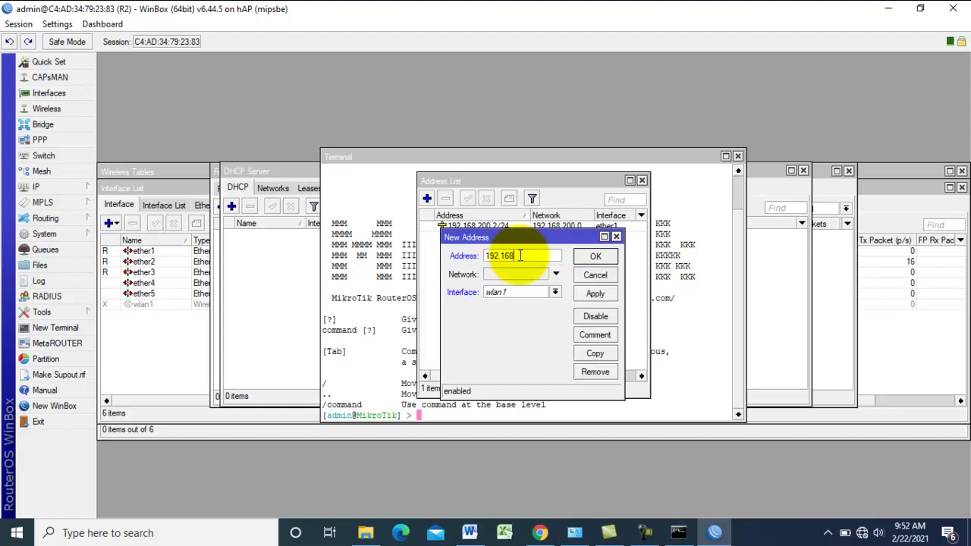
text(27.1/)
text(24)
click(533, 291)
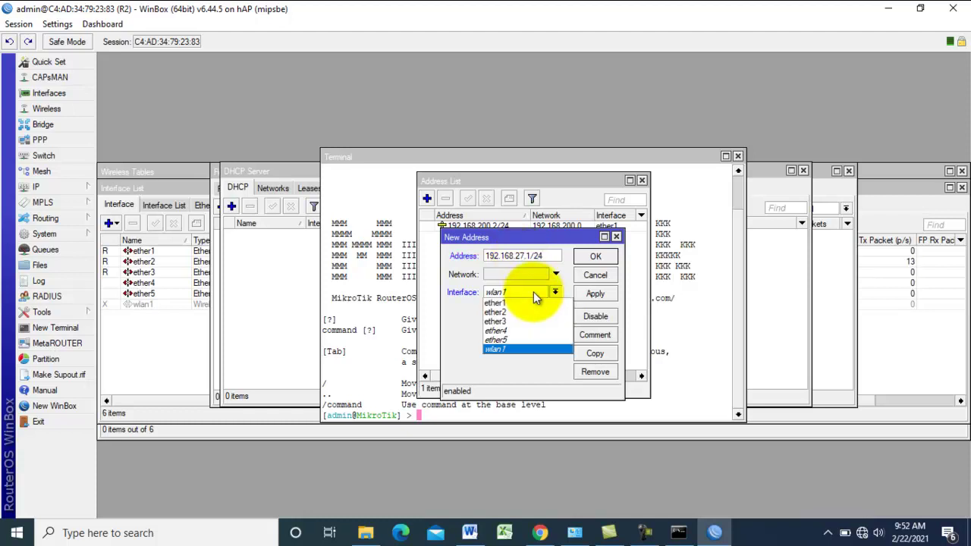
click(499, 313)
click(593, 292)
click(596, 257)
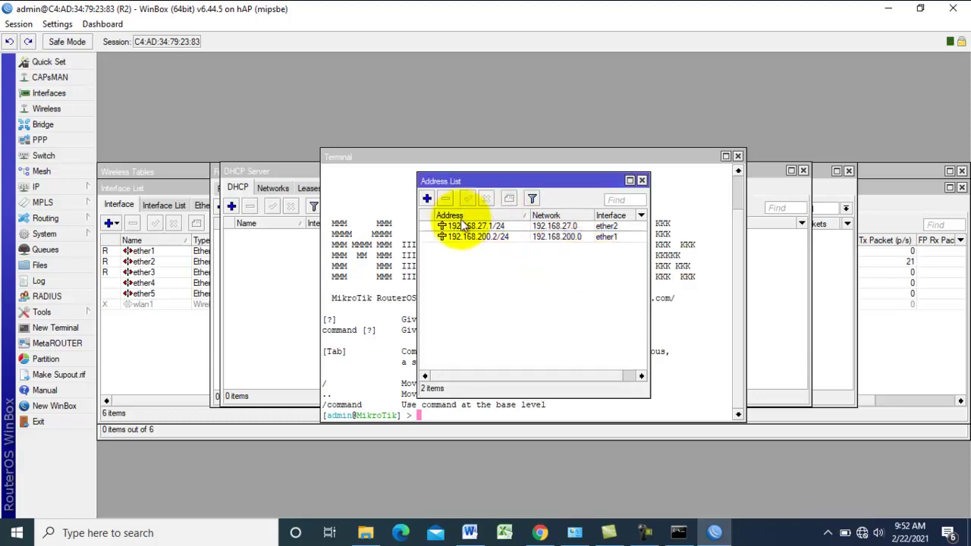
Step: Add the IP address 10.11.12.2/30 on interface ether3 for the BGP link to R-1
click(427, 200)
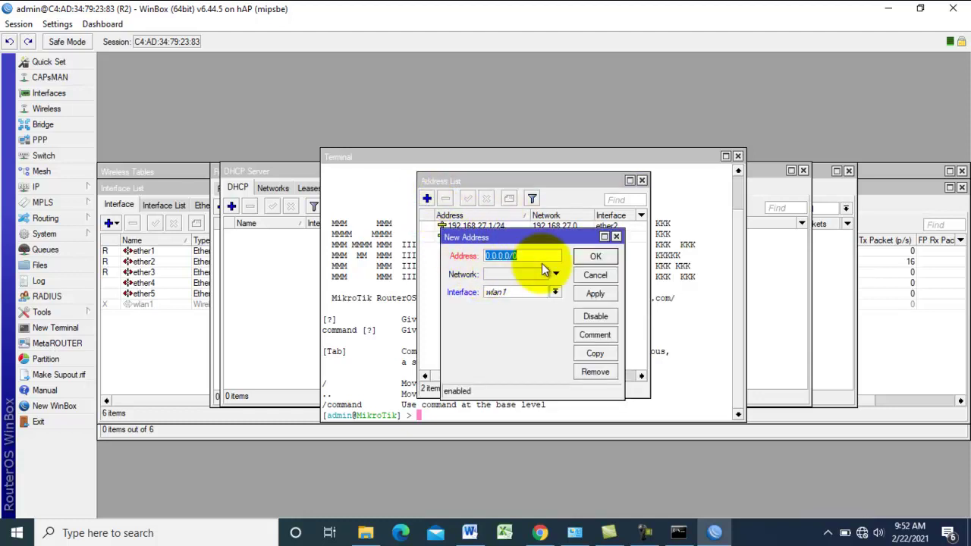
text(10.11.12.2/30)
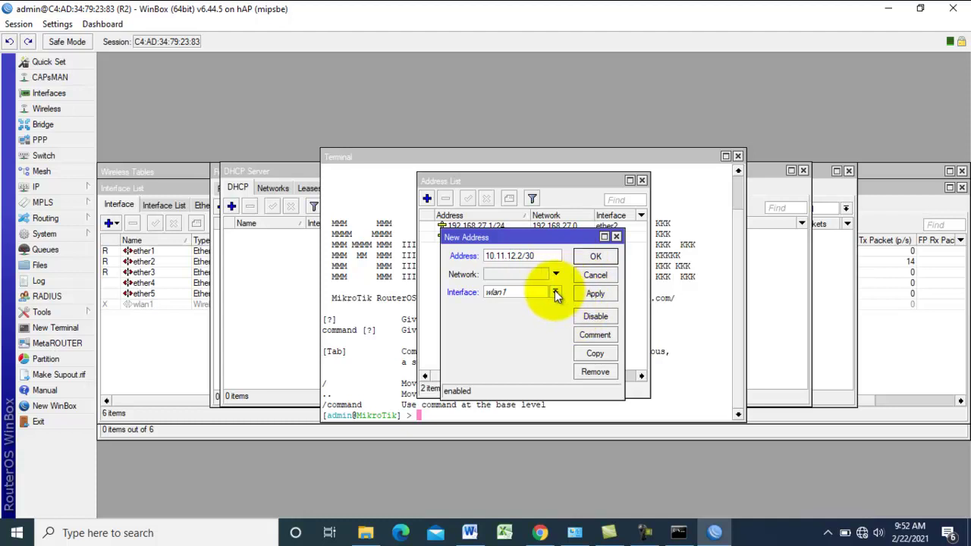
click(555, 291)
click(494, 322)
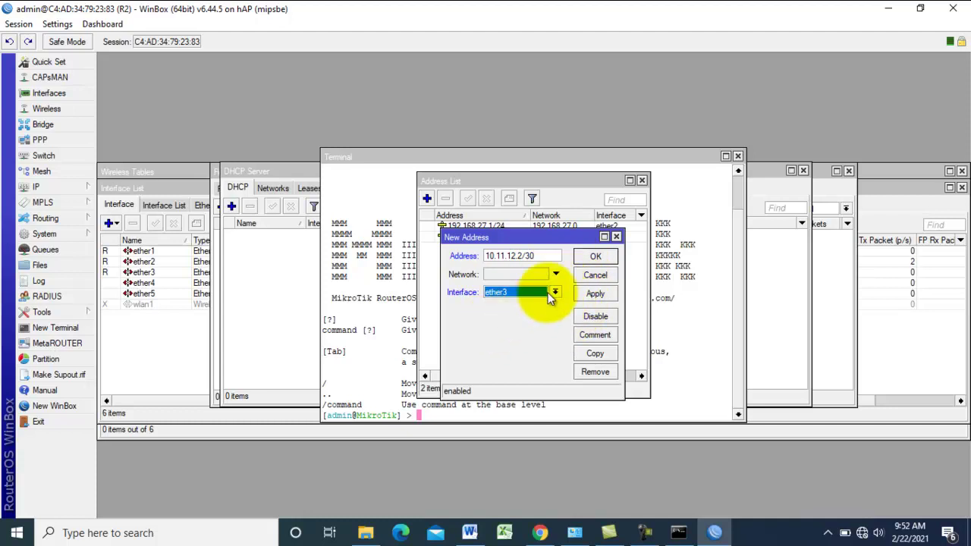
click(612, 297)
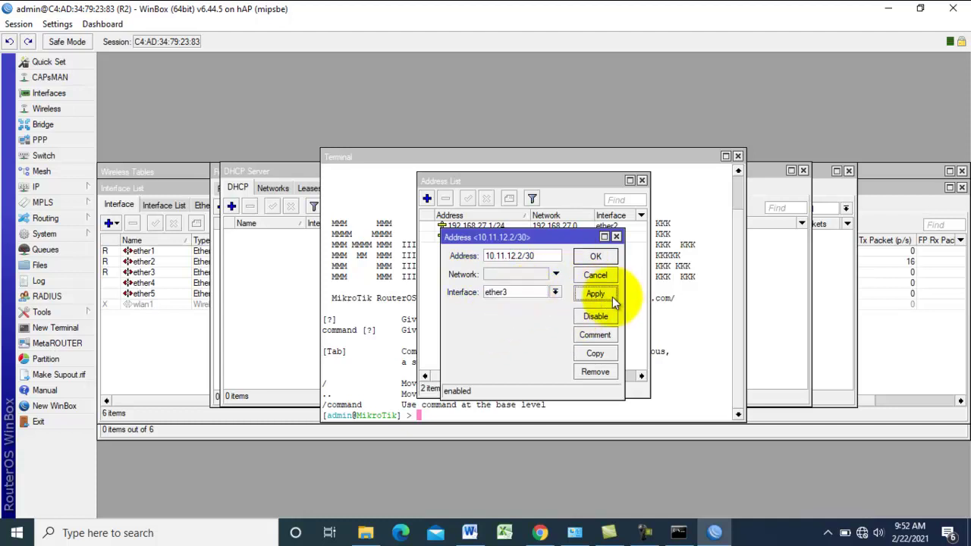
click(599, 254)
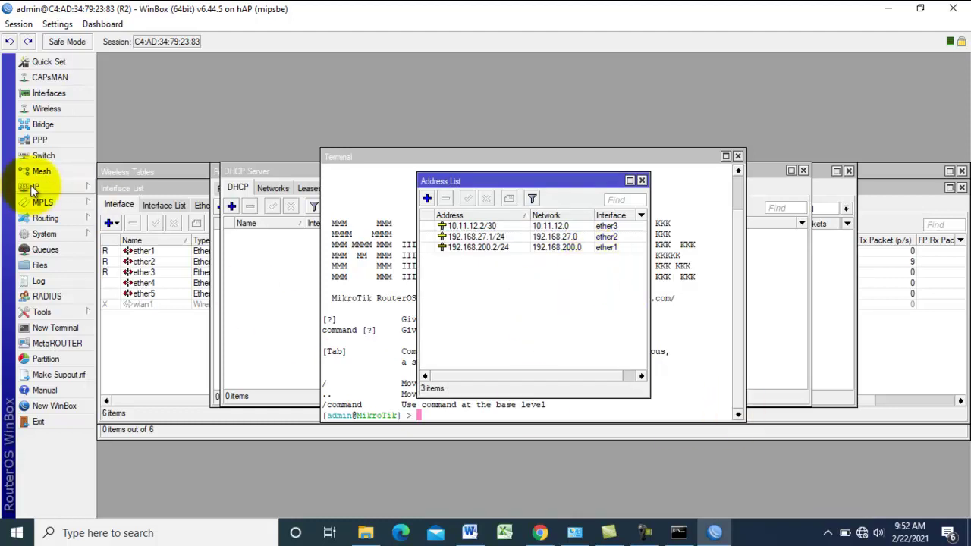
Step: Set the router's DNS server to 192.168.200.1 and allow remote requests
click(59, 188)
click(50, 186)
click(51, 187)
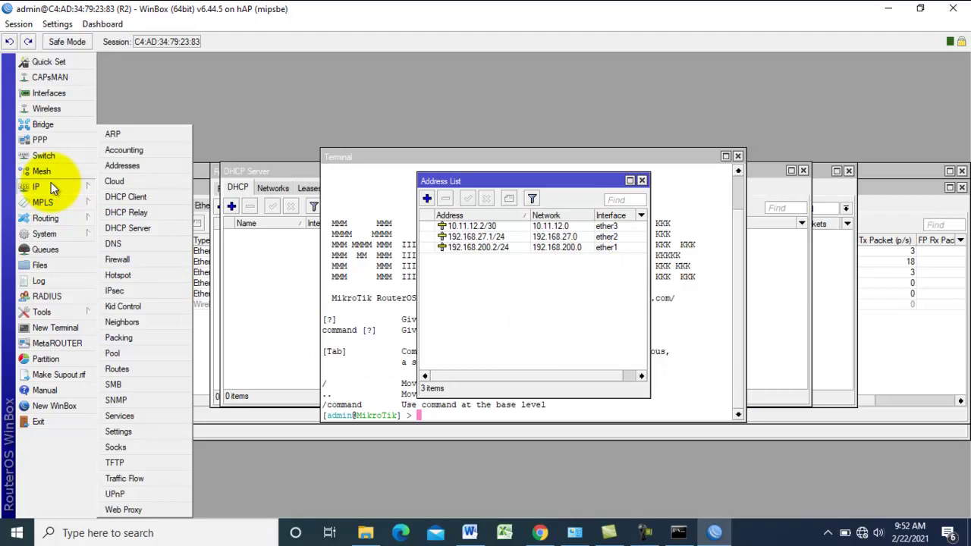
click(115, 246)
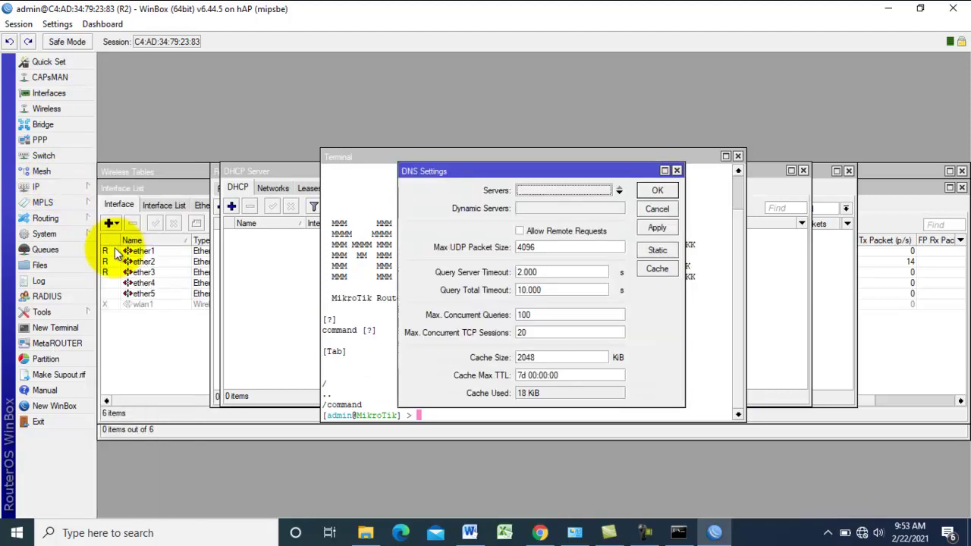
click(538, 191)
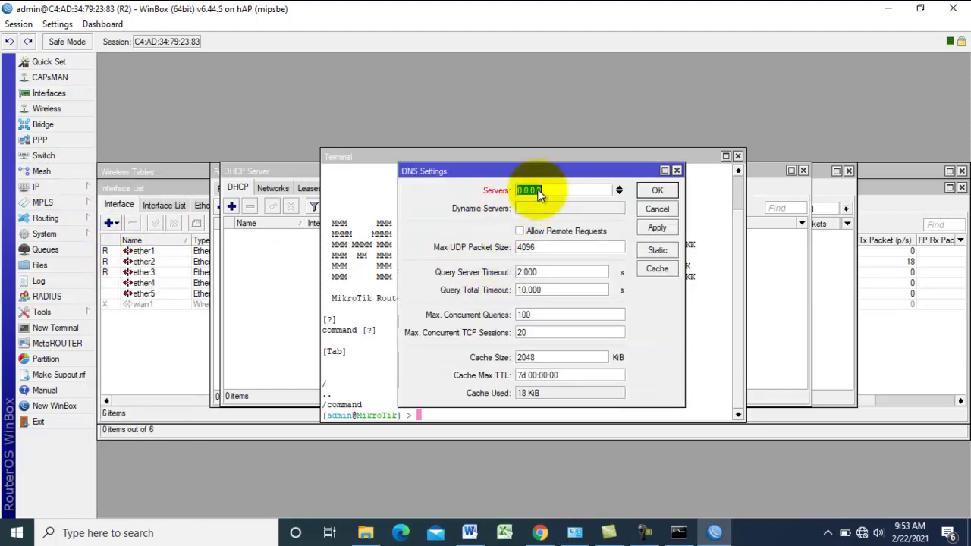
text(192.168.200.1)
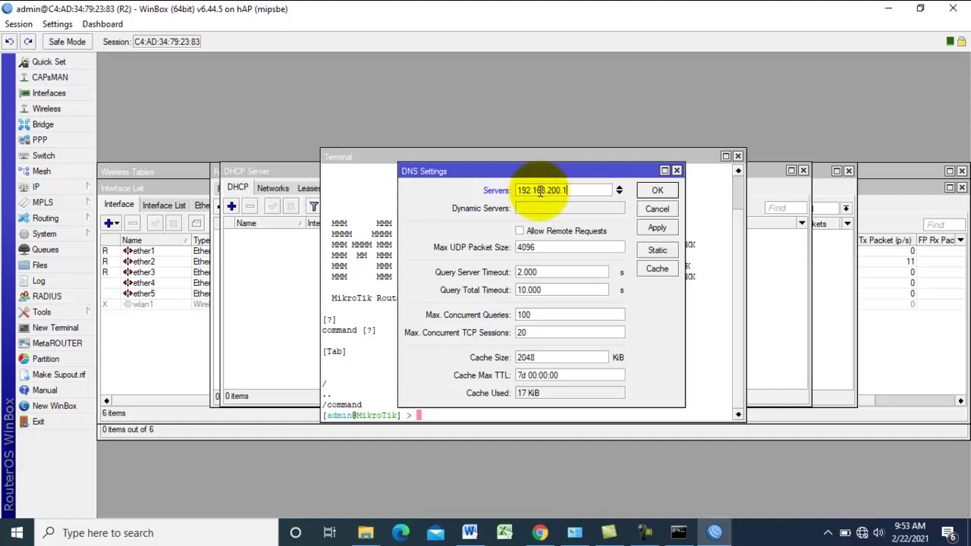
click(520, 230)
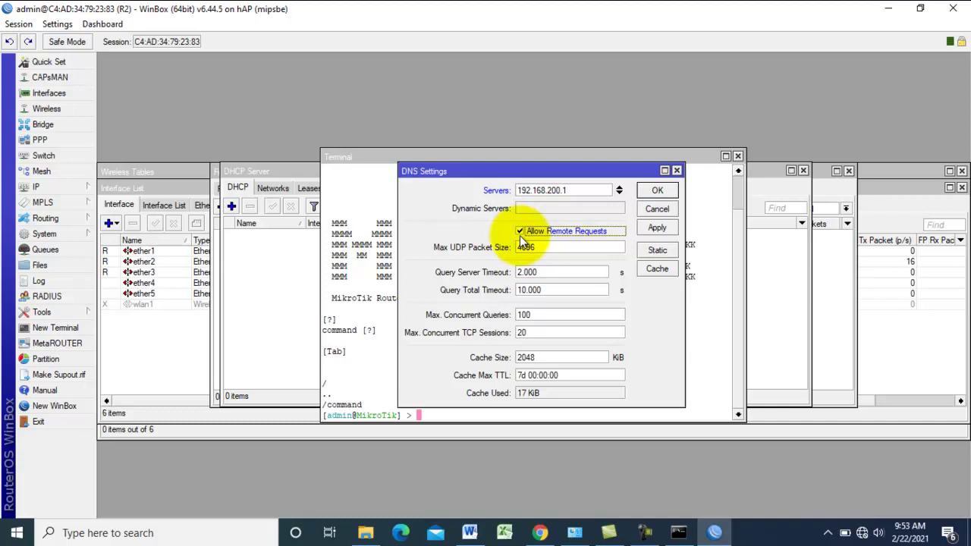
click(645, 228)
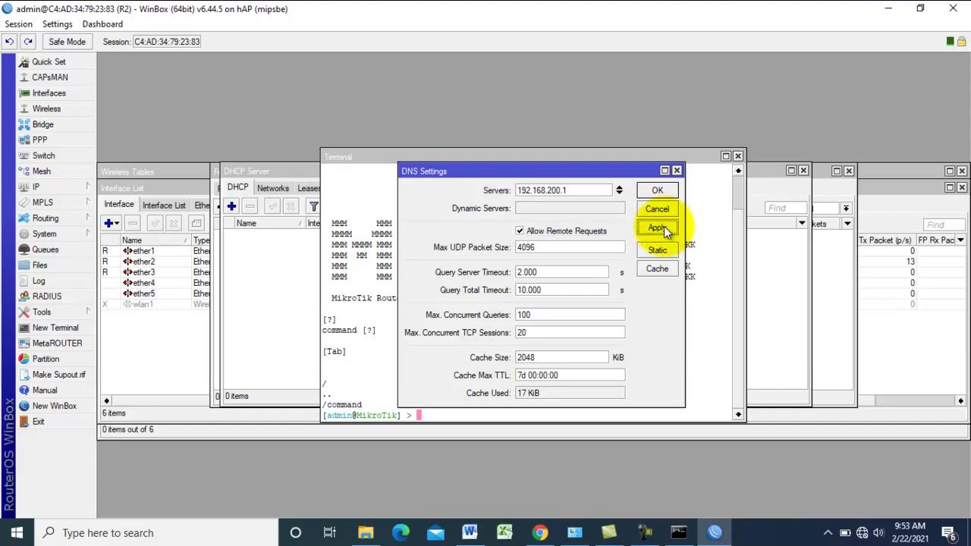
click(656, 191)
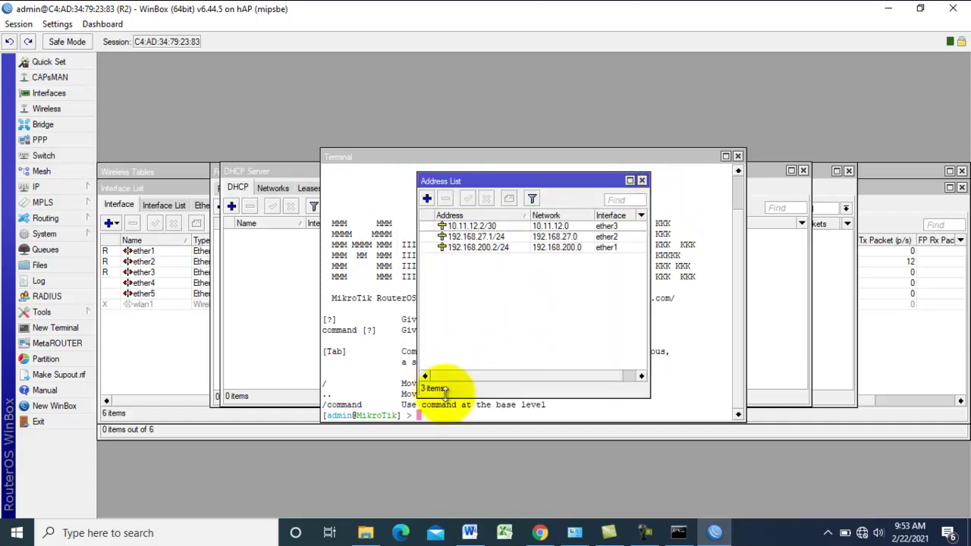
Step: Add a default route for destination 0.0.0.0/0 through the gateway 192.168.200.1
click(59, 189)
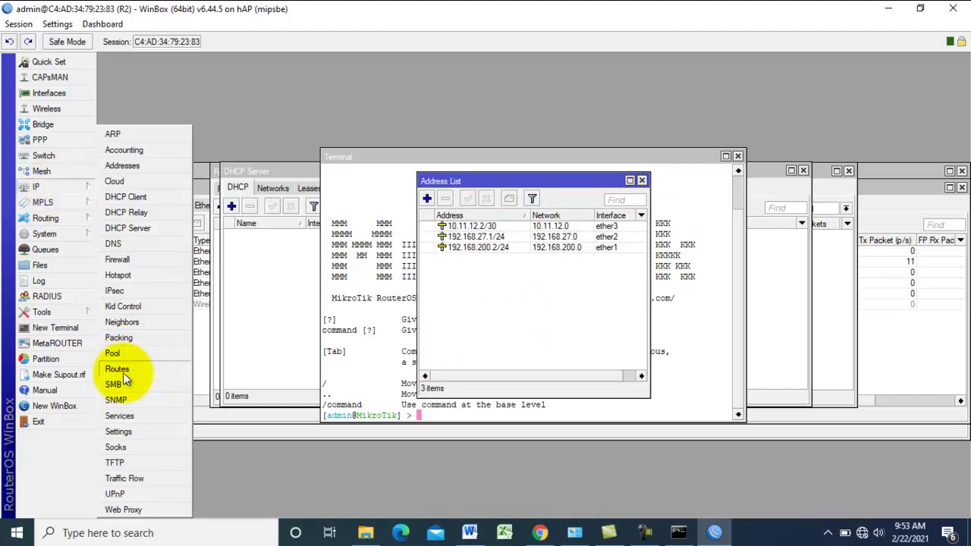
click(121, 370)
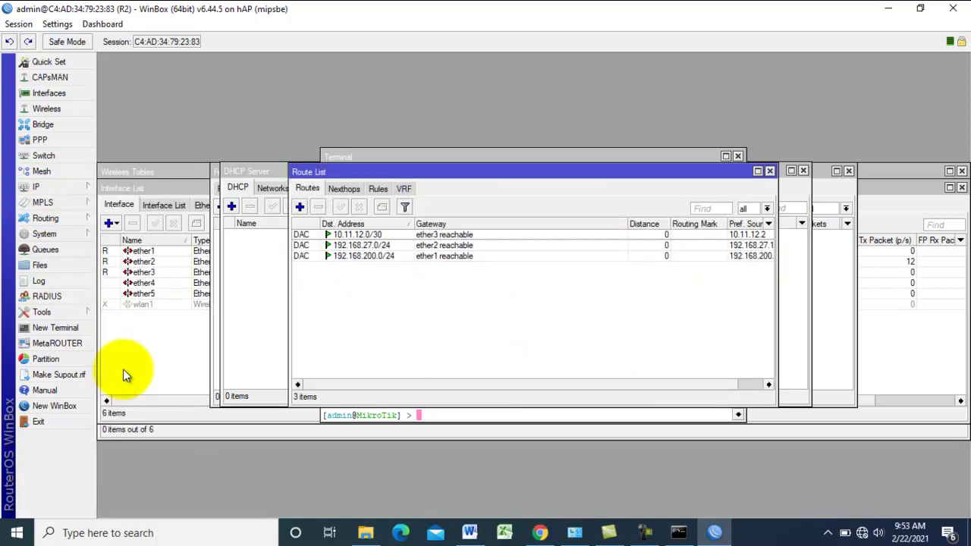
click(299, 207)
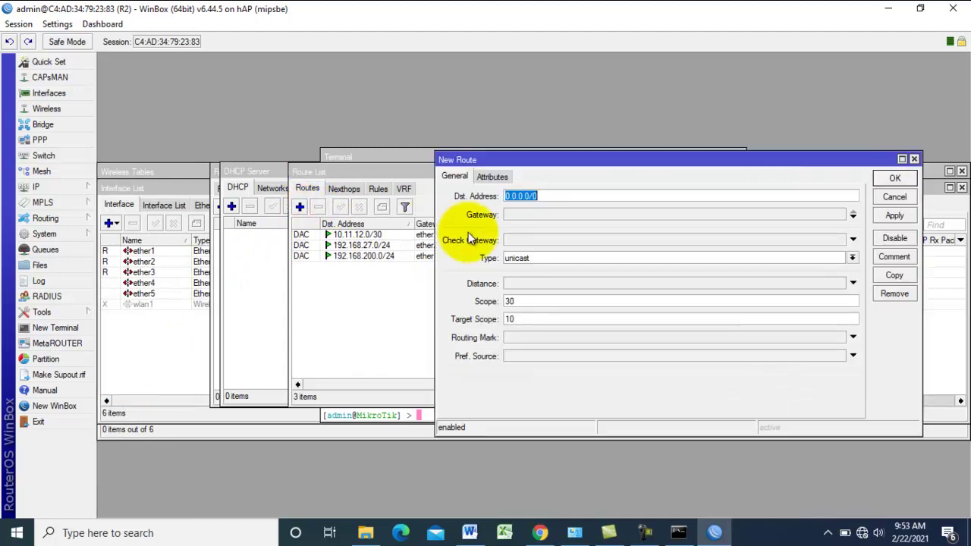
click(509, 217)
text(1)
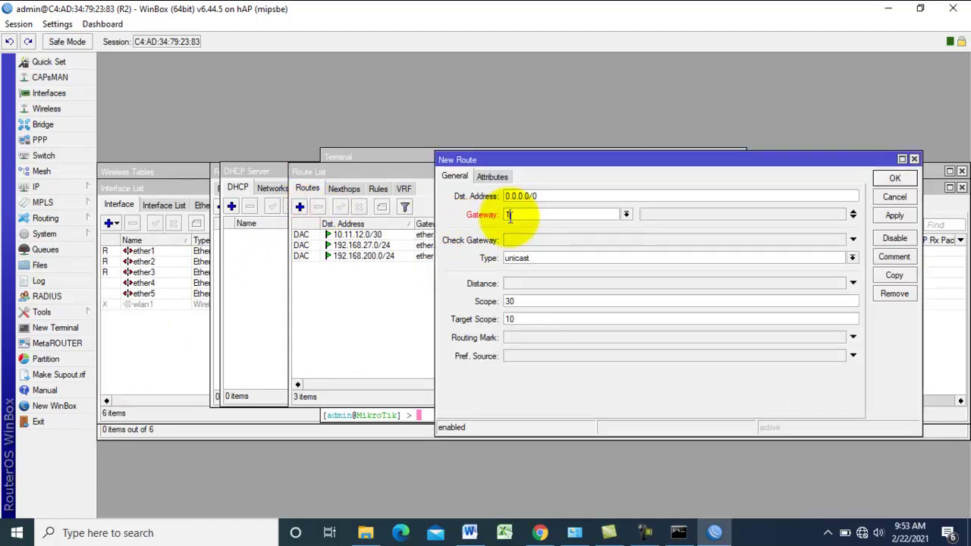
text(92.168.200.1)
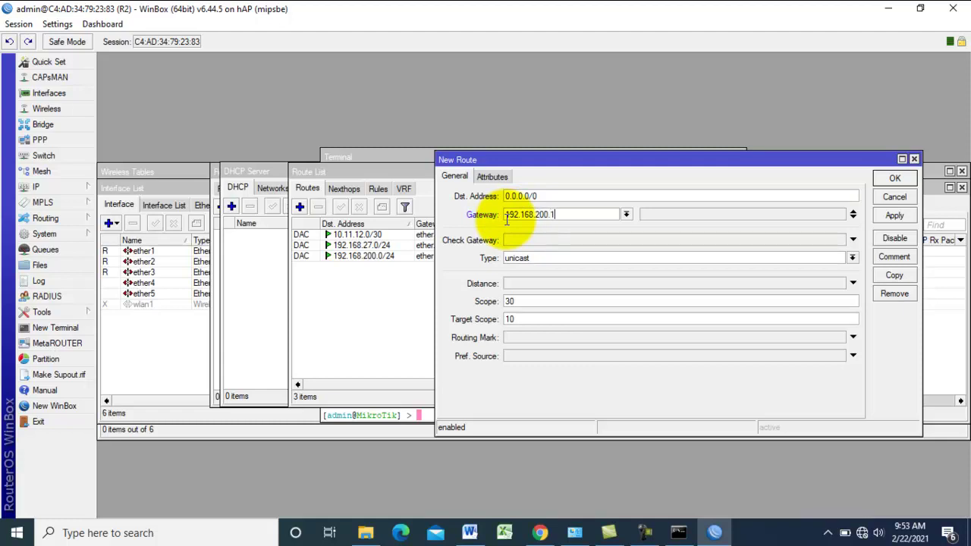
click(884, 214)
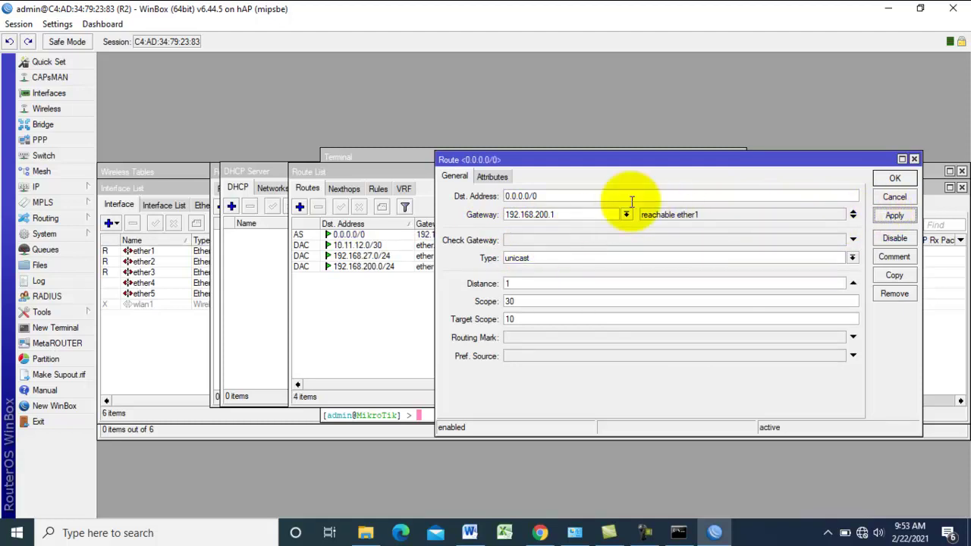
click(890, 185)
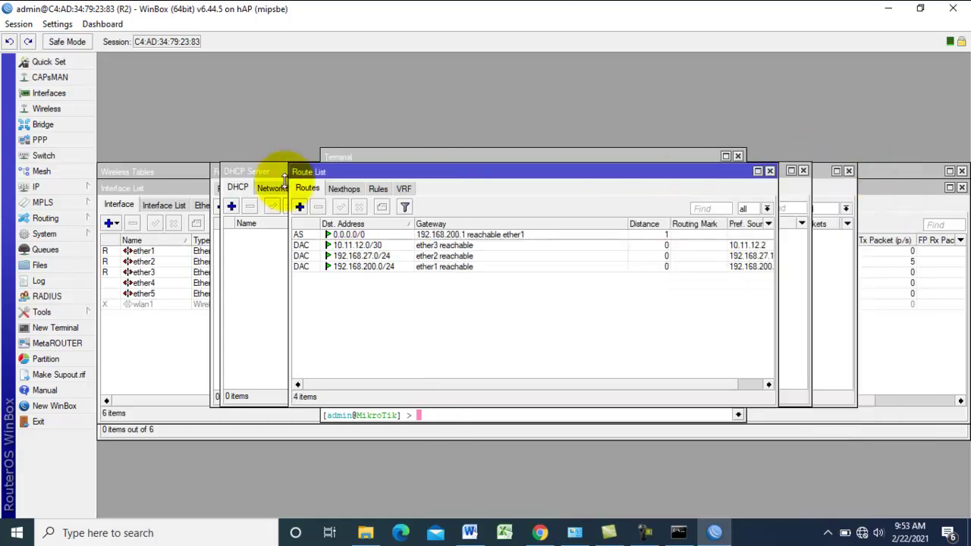
Step: Start a new firewall NAT rule in the srcnat chain with ether1 as the outgoing interface
click(44, 187)
click(110, 244)
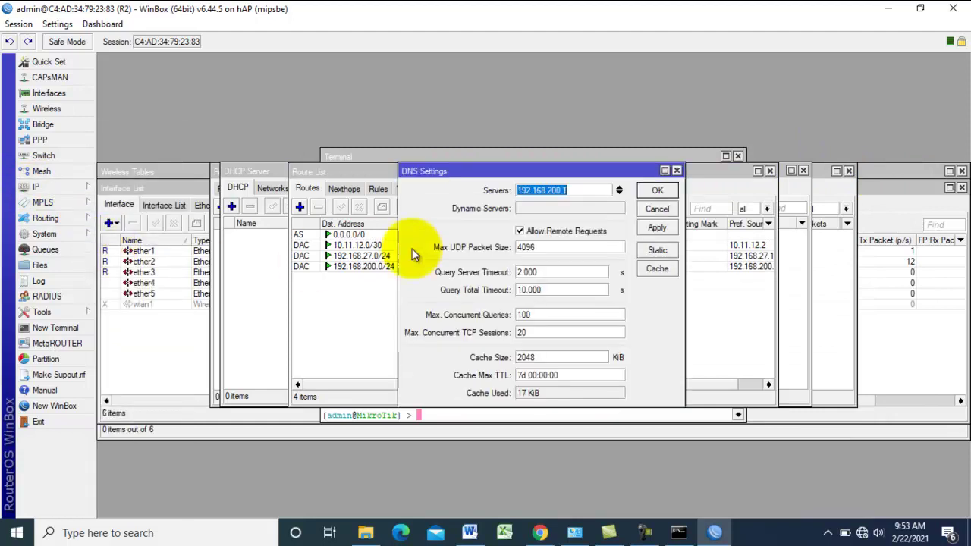
click(57, 188)
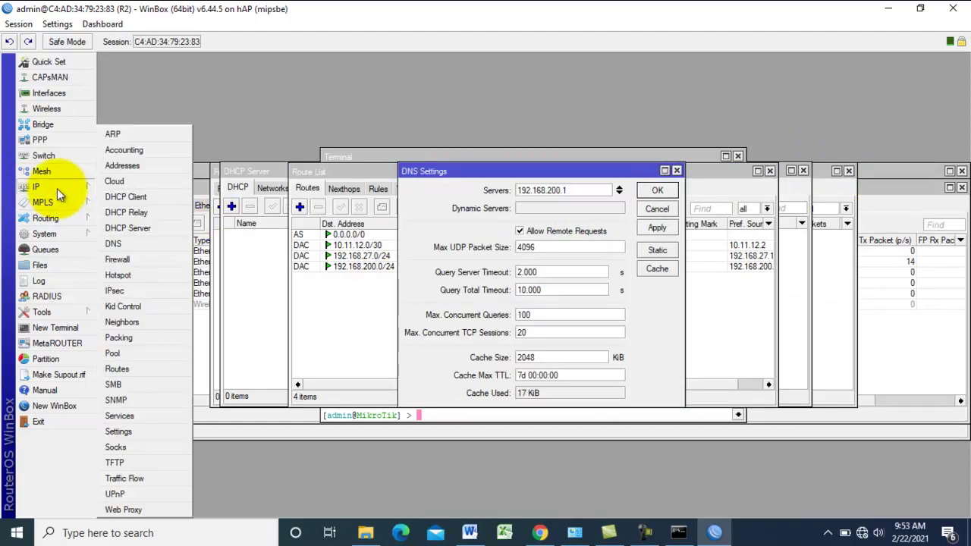
click(113, 259)
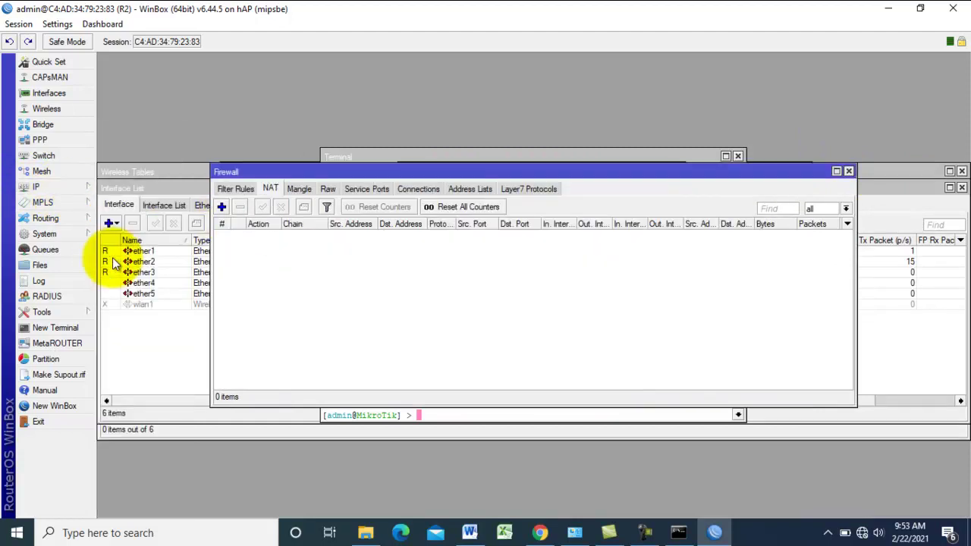
click(221, 207)
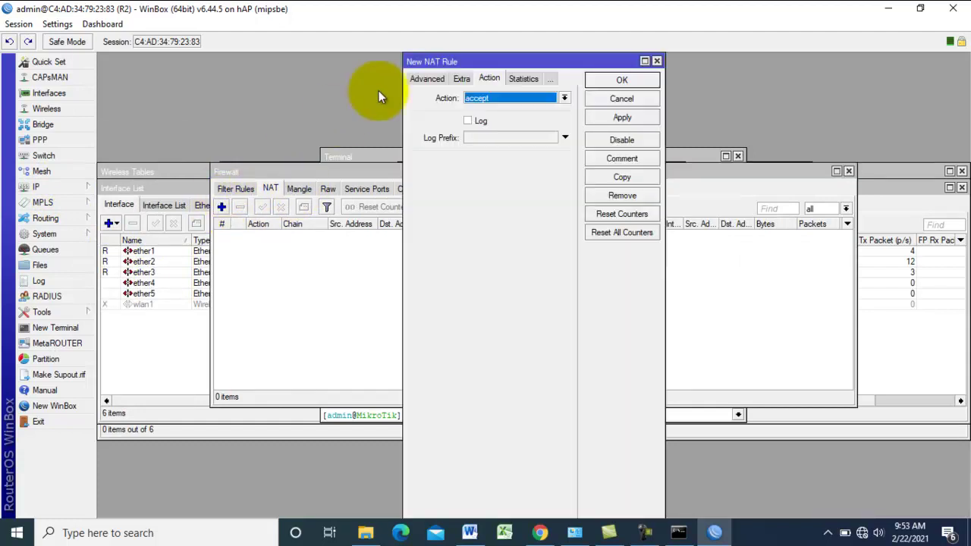
click(420, 78)
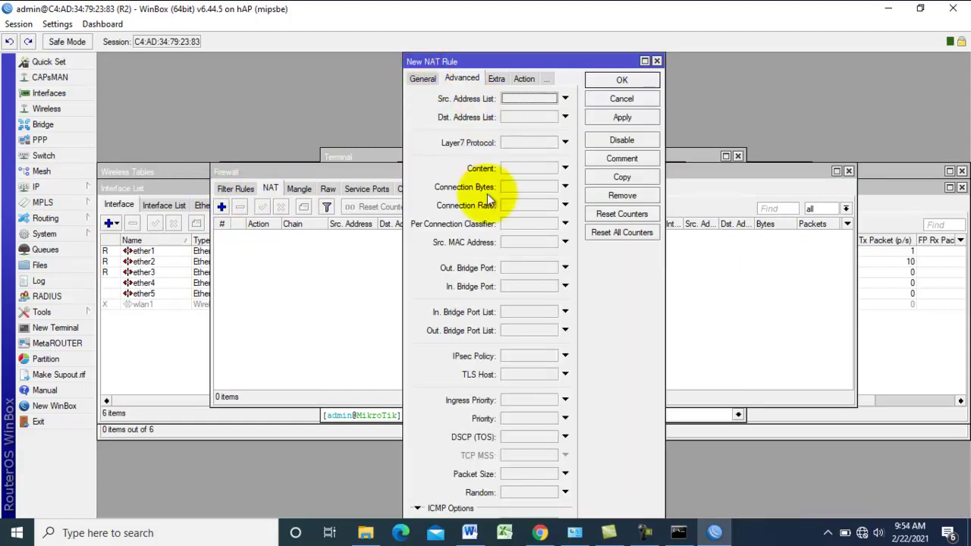
click(422, 78)
click(493, 254)
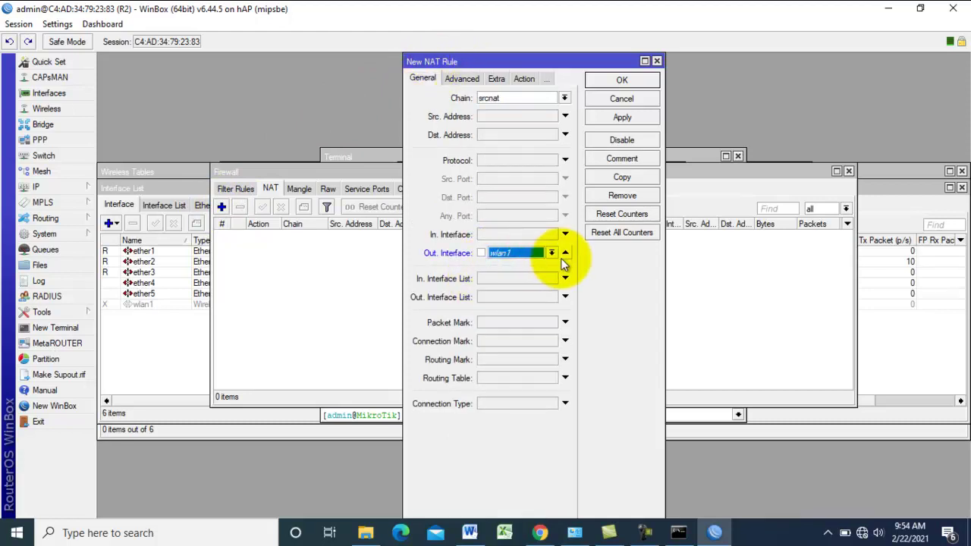
click(552, 252)
click(497, 301)
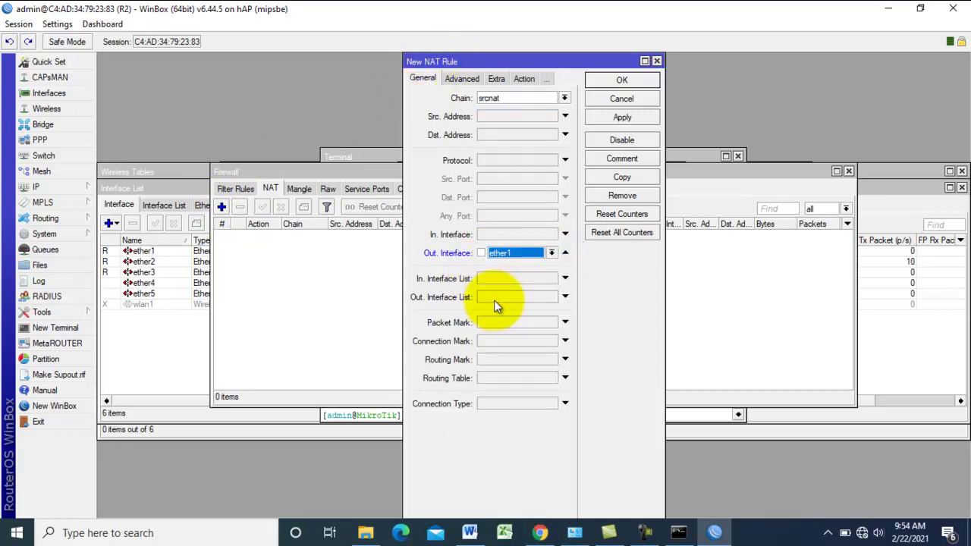
Step: Set the new NAT rule's action to masquerade and save the rule
click(524, 79)
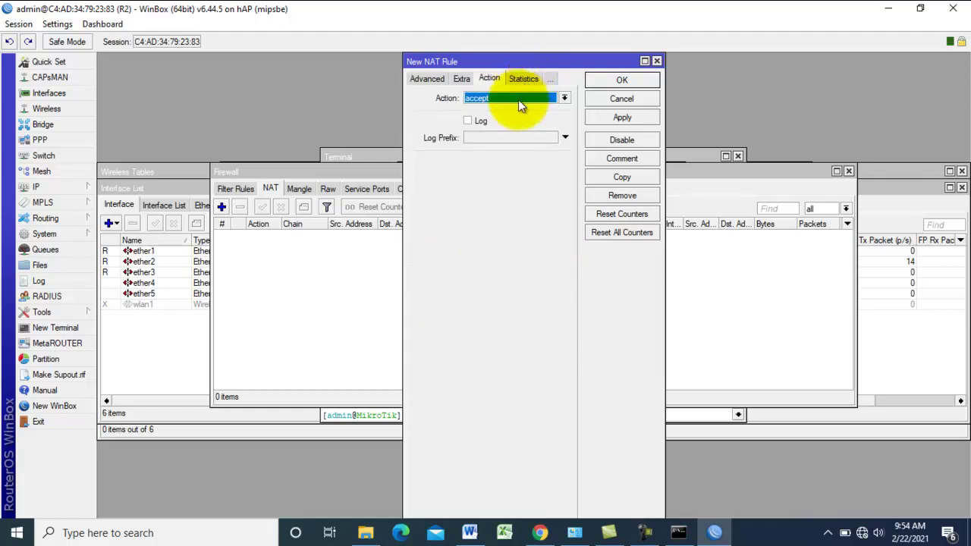
click(518, 100)
click(485, 165)
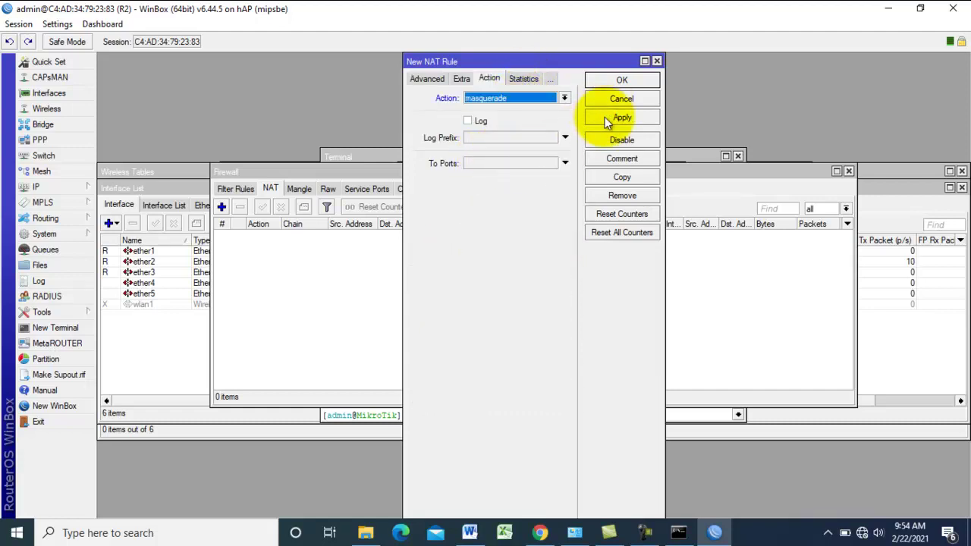
click(604, 117)
click(614, 80)
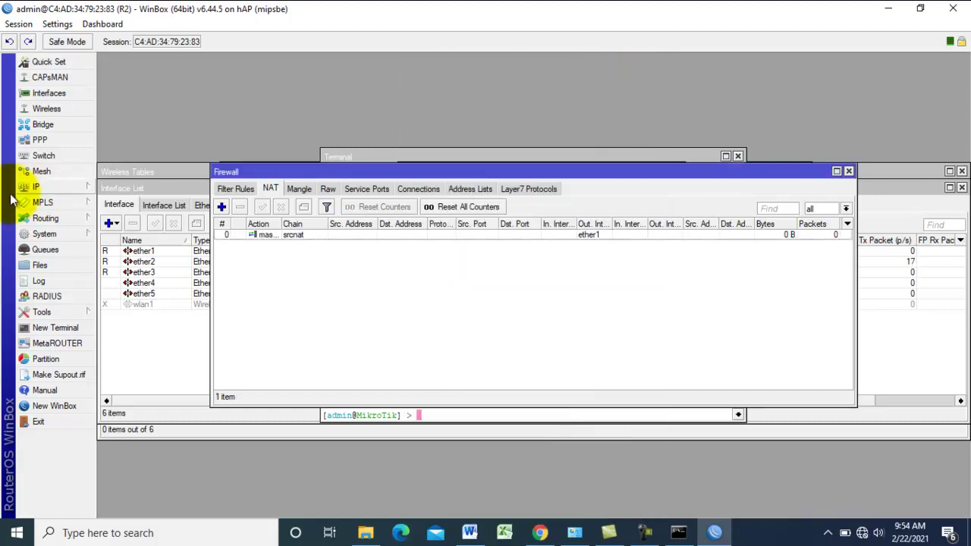
Step: Set up a DHCP server on ether2 for 192.168.27.0/24, accepting DNS server 192.168.200.1 and lease time 00:10:00
click(34, 189)
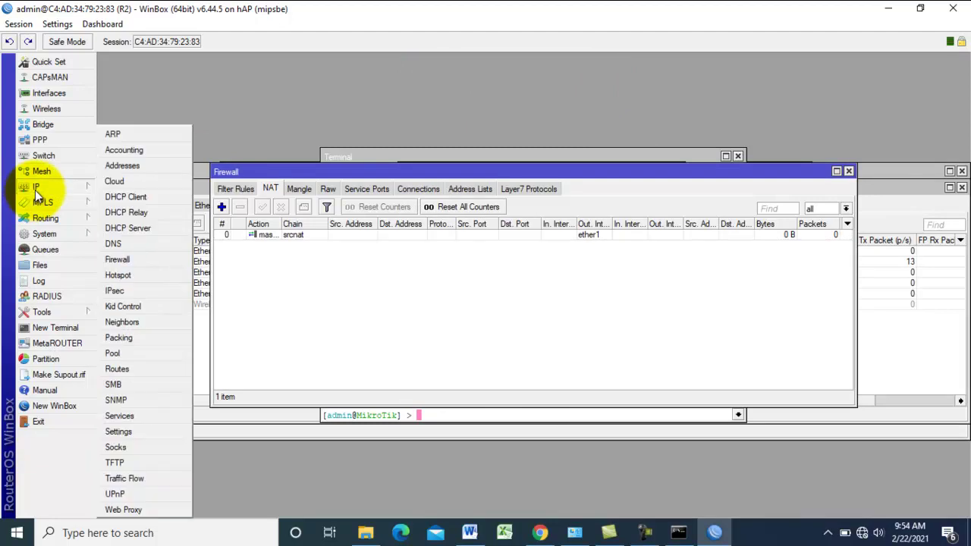
click(121, 229)
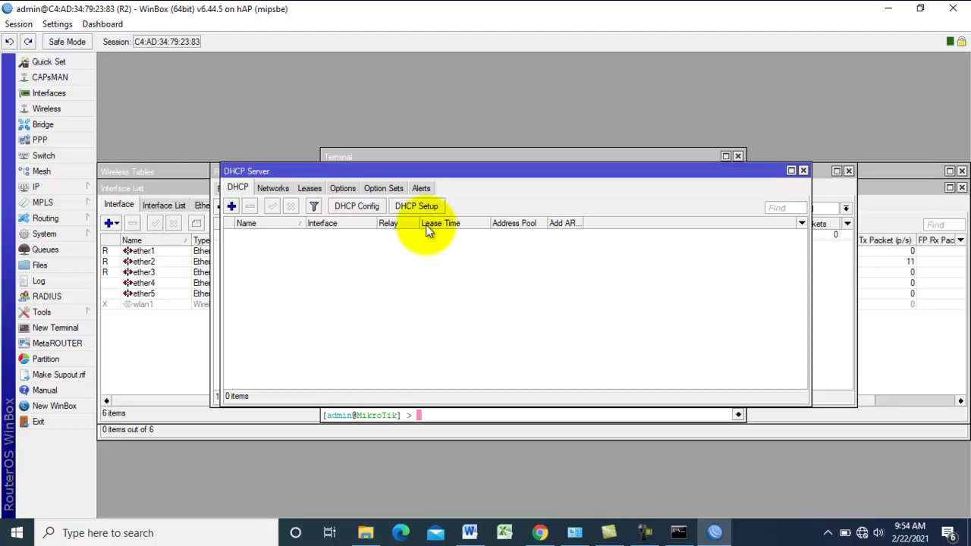
click(416, 205)
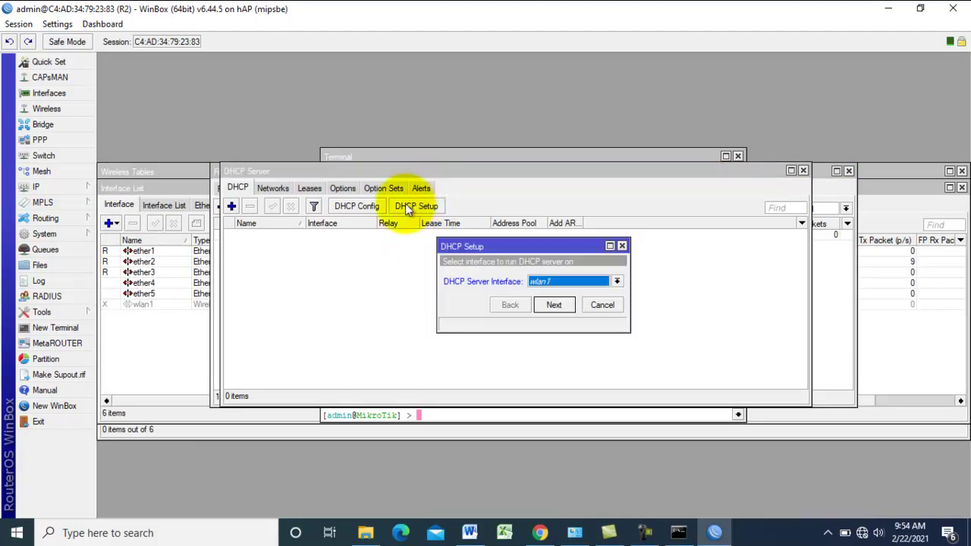
click(577, 281)
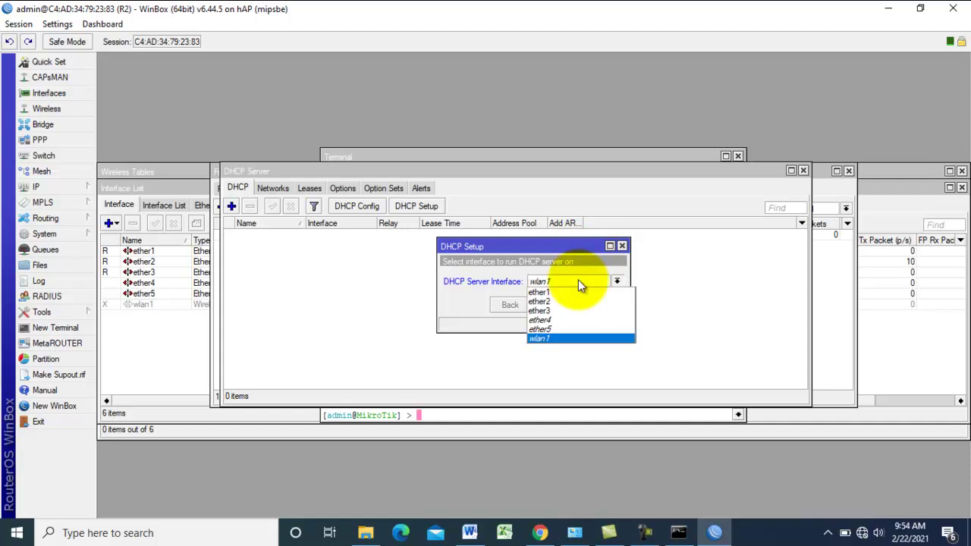
click(546, 302)
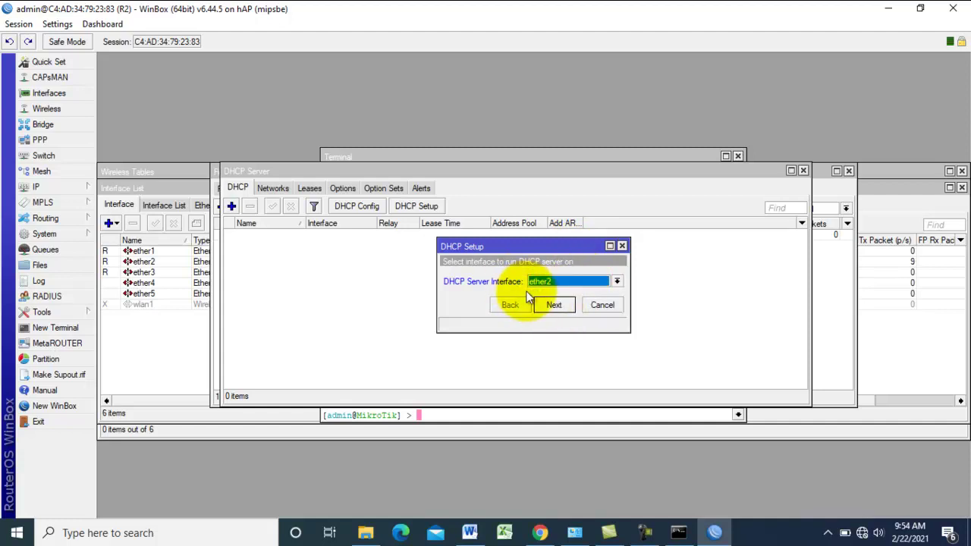
click(550, 303)
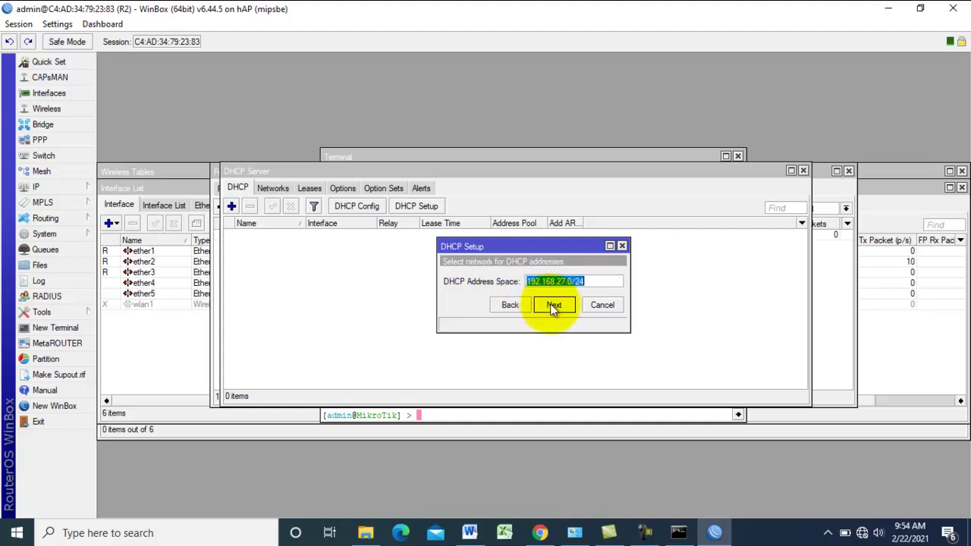
click(550, 304)
click(550, 303)
click(551, 305)
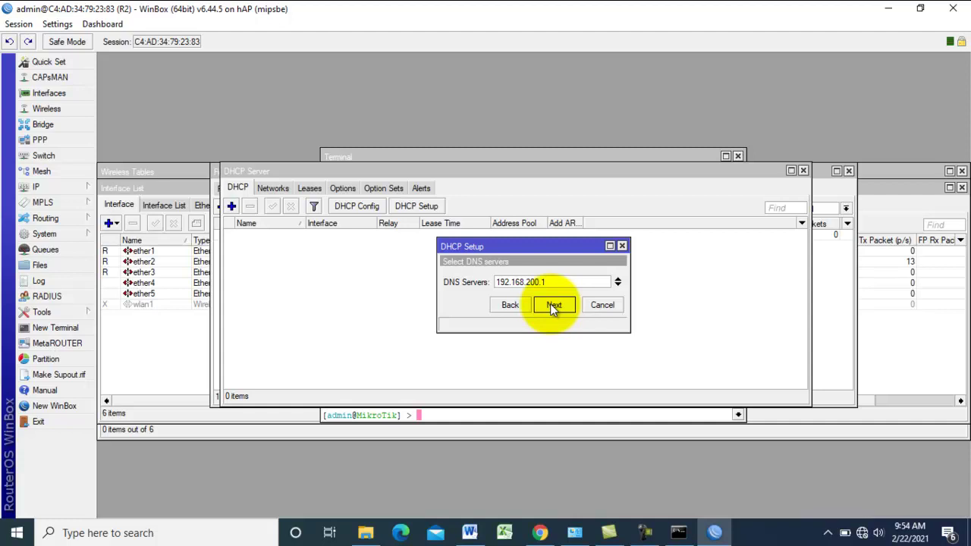
click(552, 305)
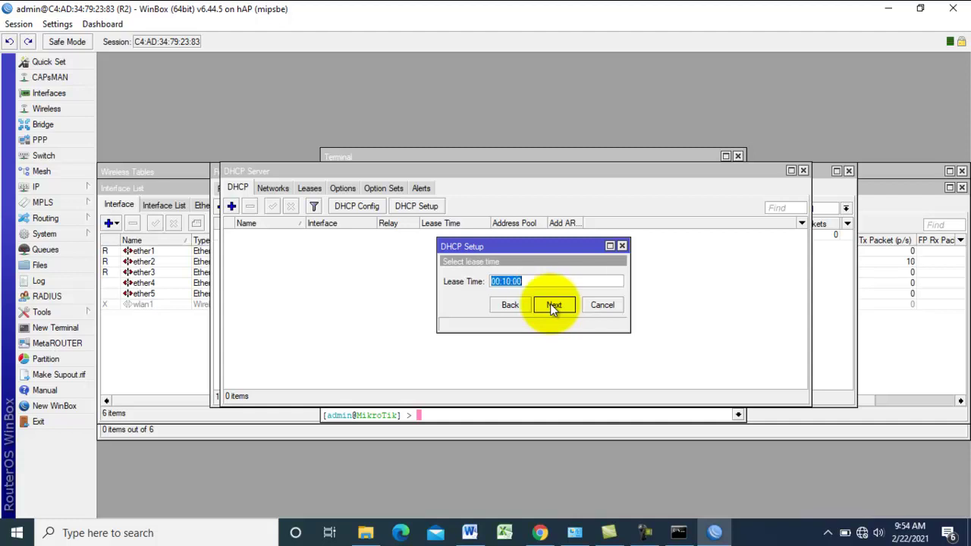
click(550, 303)
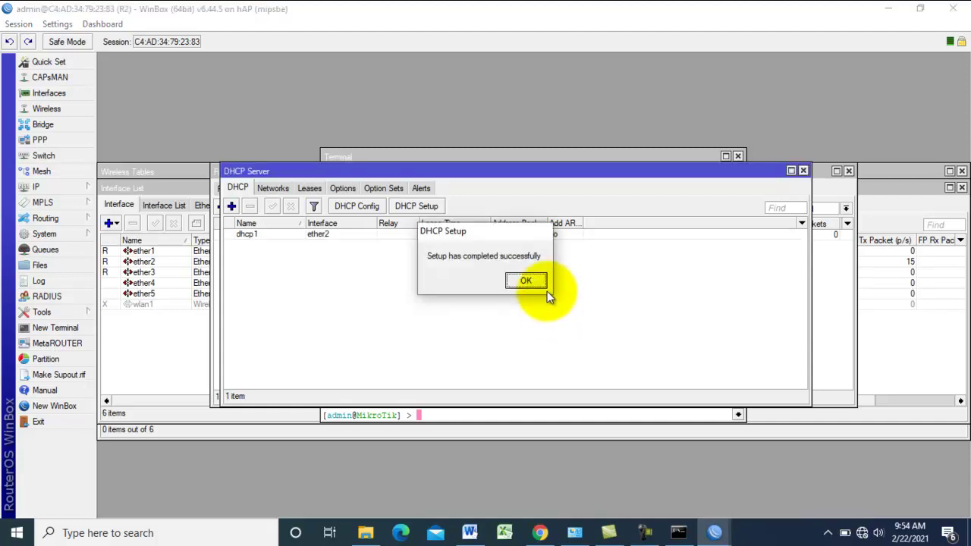
click(540, 286)
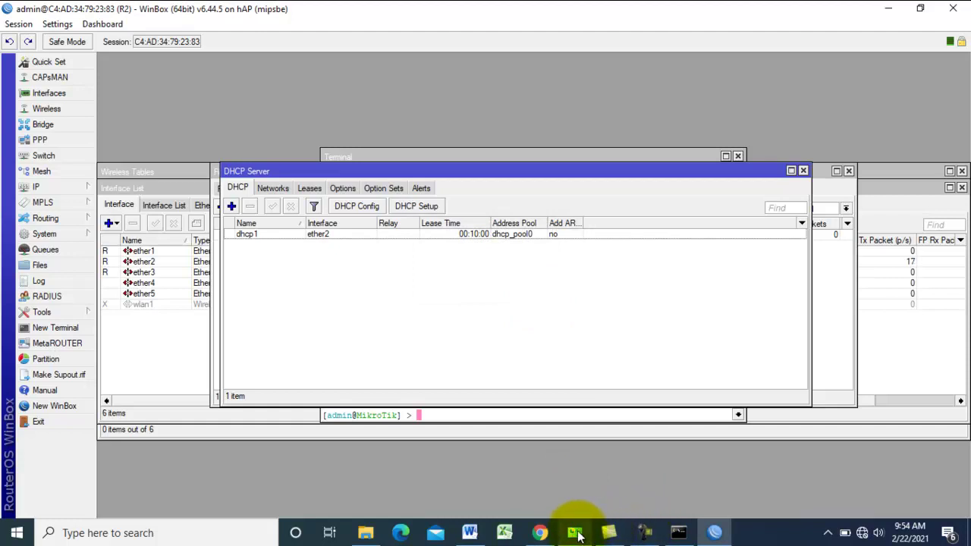
Step: Switch to Windows Network Connections, then disable and re-enable the Ethernet 2 adapter
click(574, 532)
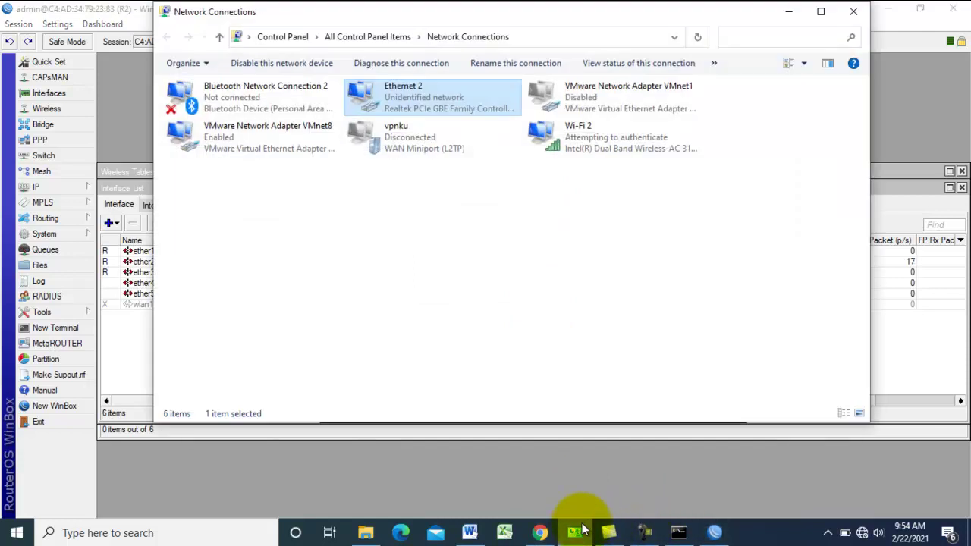
click(269, 66)
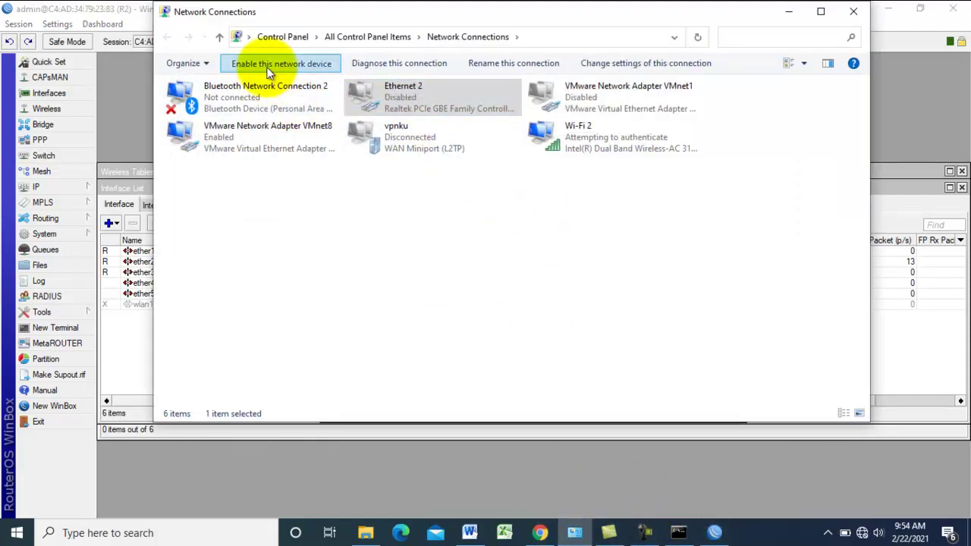
click(269, 67)
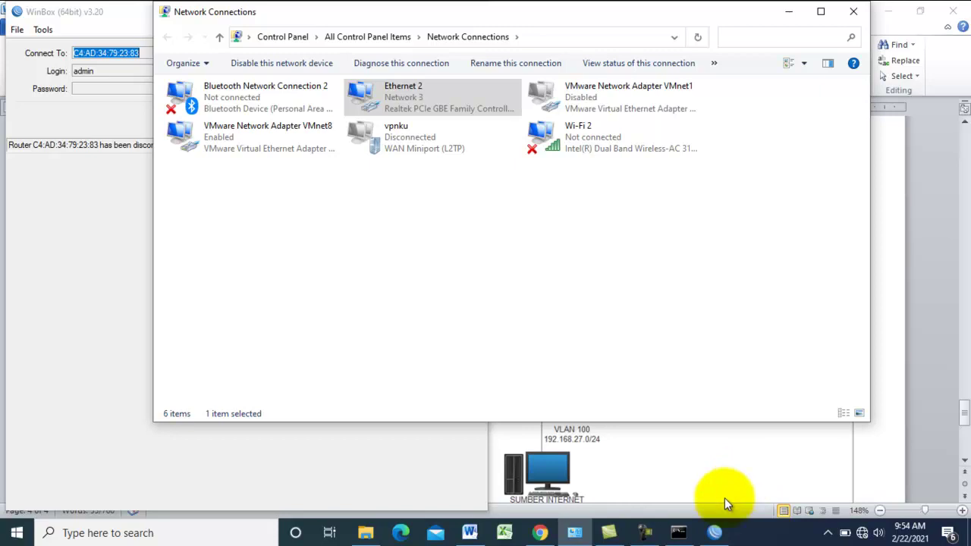
Step: Return to WinBox, abandon the dropped session and connect to router R2 from the discovered neighbors
click(680, 533)
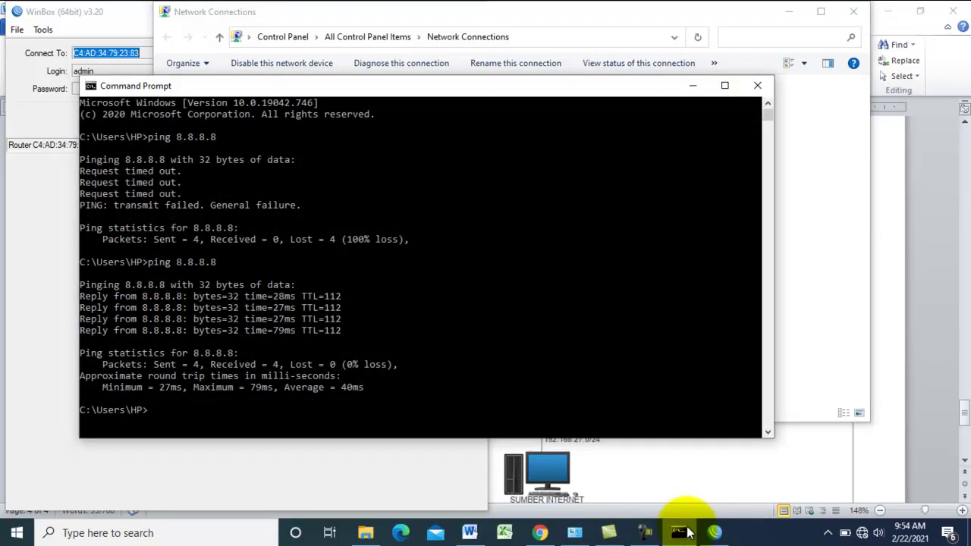
click(682, 532)
click(715, 532)
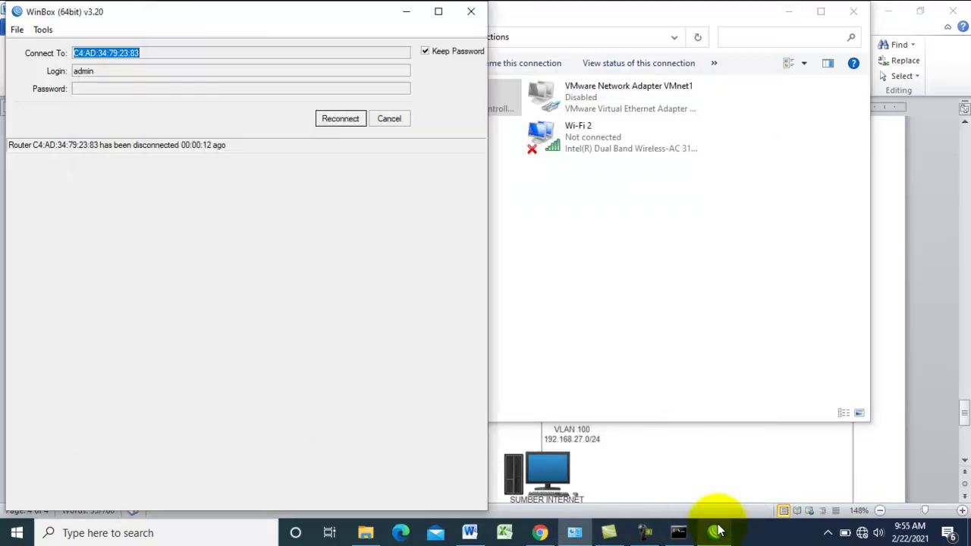
click(716, 532)
click(715, 532)
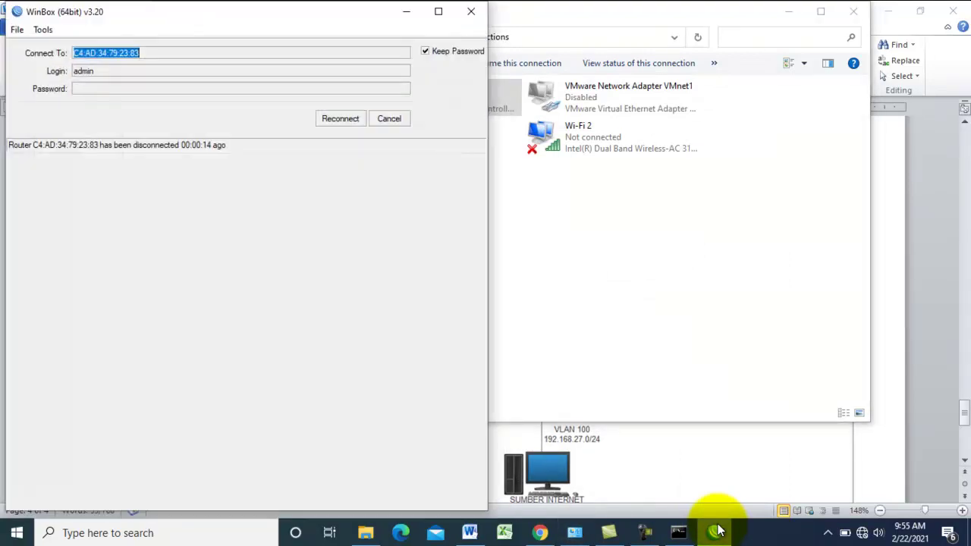
click(394, 122)
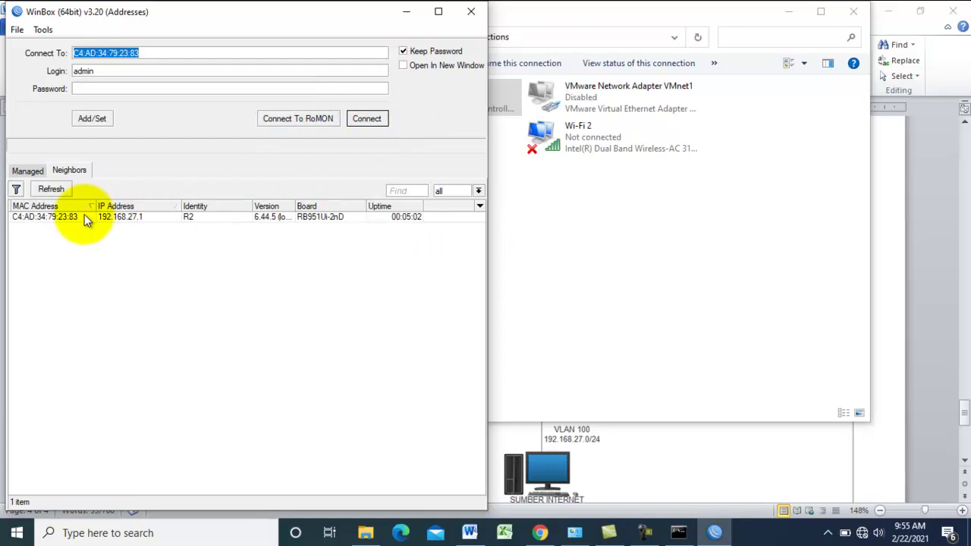
click(85, 215)
click(366, 119)
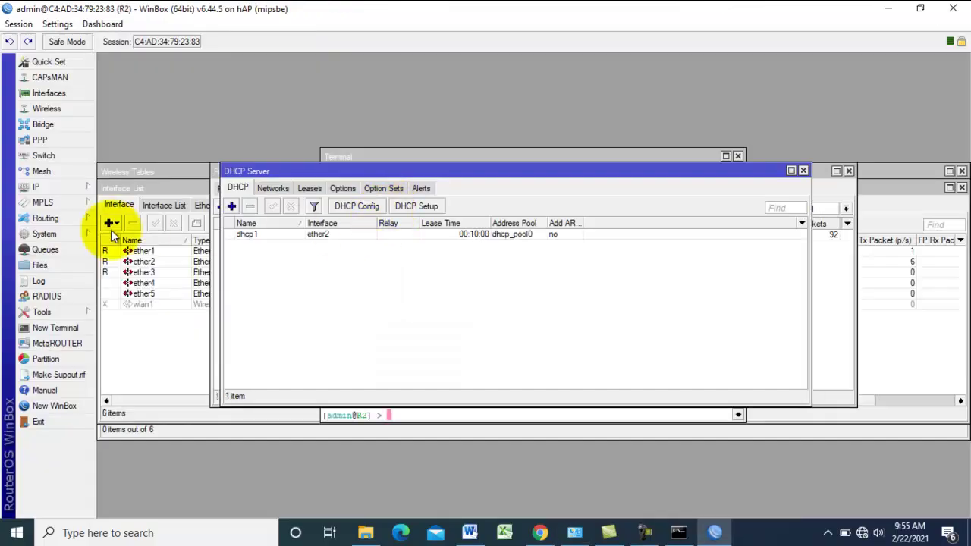
Step: Open R2's IP address list and review the addresses assigned to its interfaces
click(66, 188)
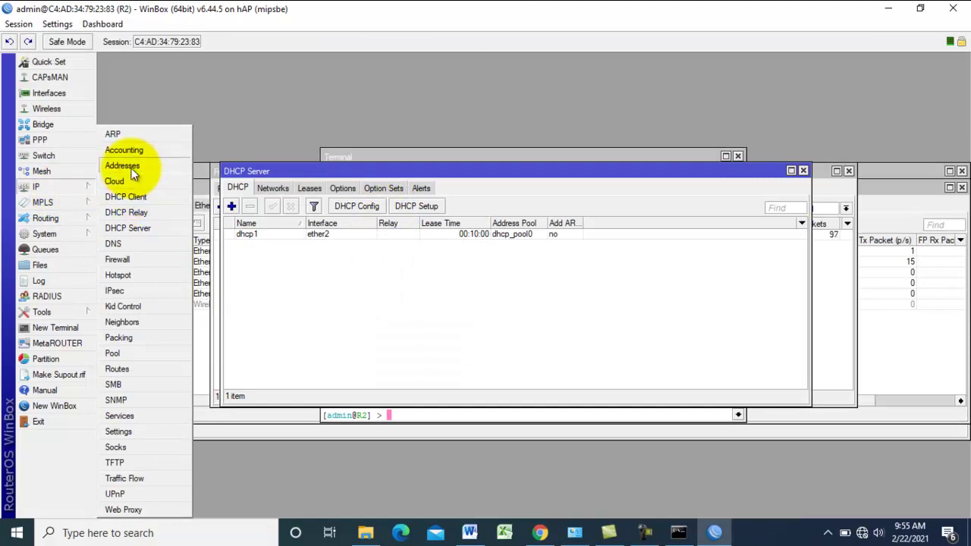
click(122, 165)
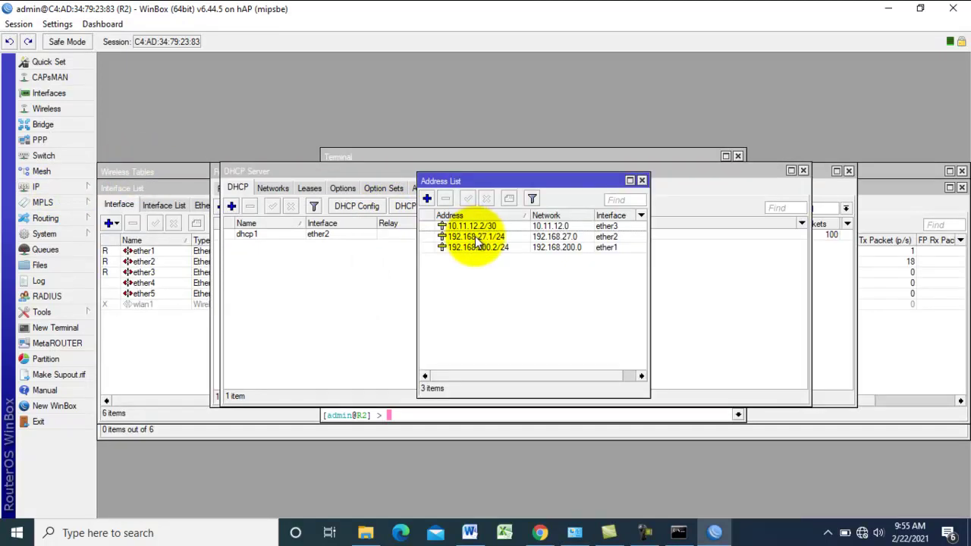
click(643, 532)
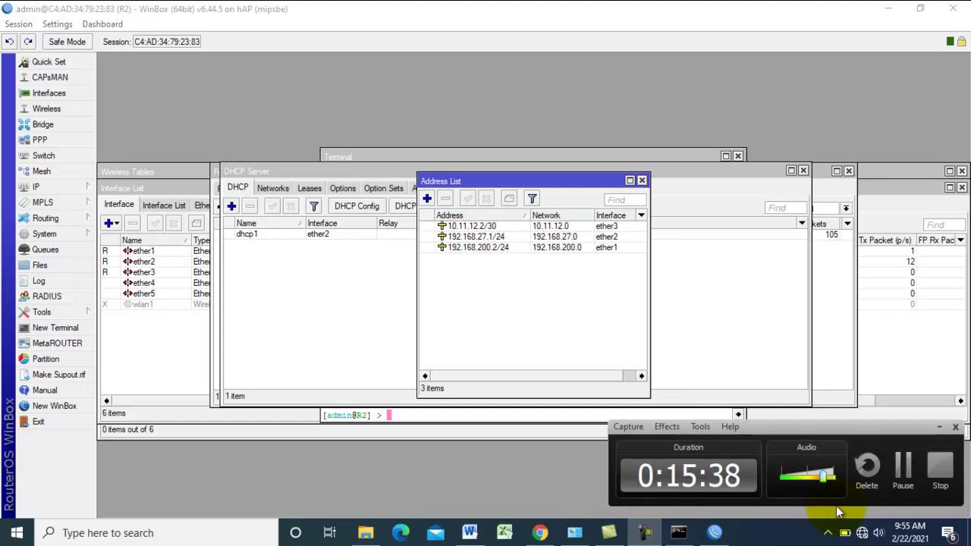
click(912, 478)
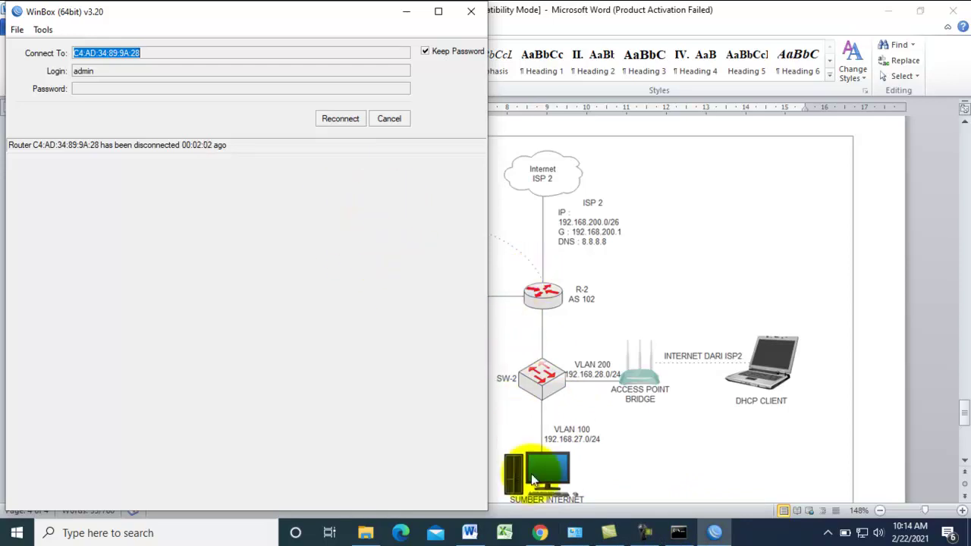
Step: Examine the Ethernet 2 connection details in Windows Network Connections for the DHCP-assigned address, gateway and DNS servers
mouse_move(574, 533)
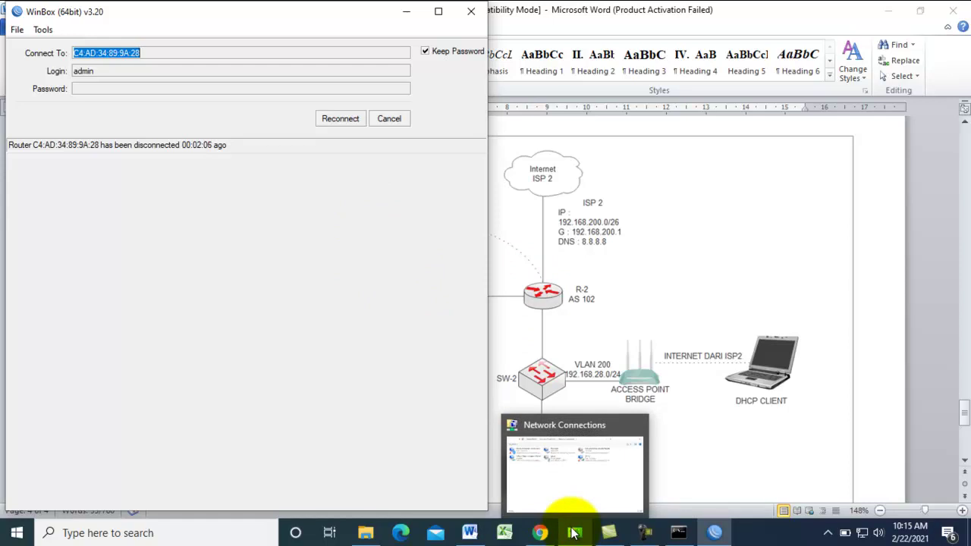
click(570, 507)
click(477, 109)
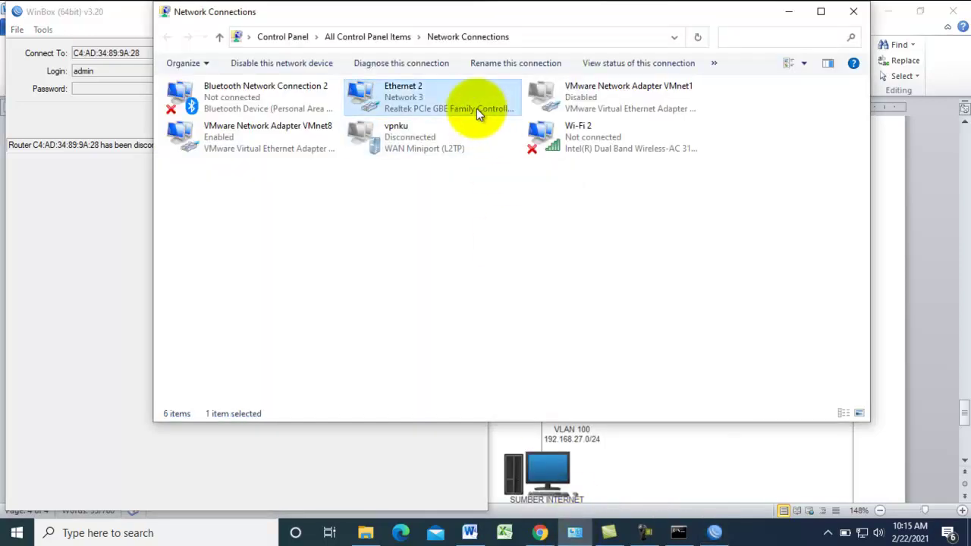
double_click(477, 109)
click(408, 258)
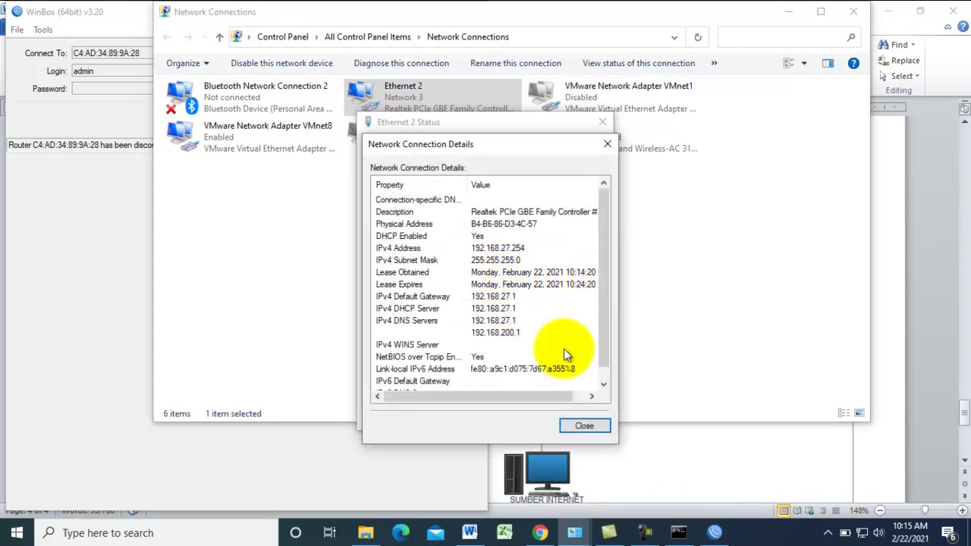
click(581, 427)
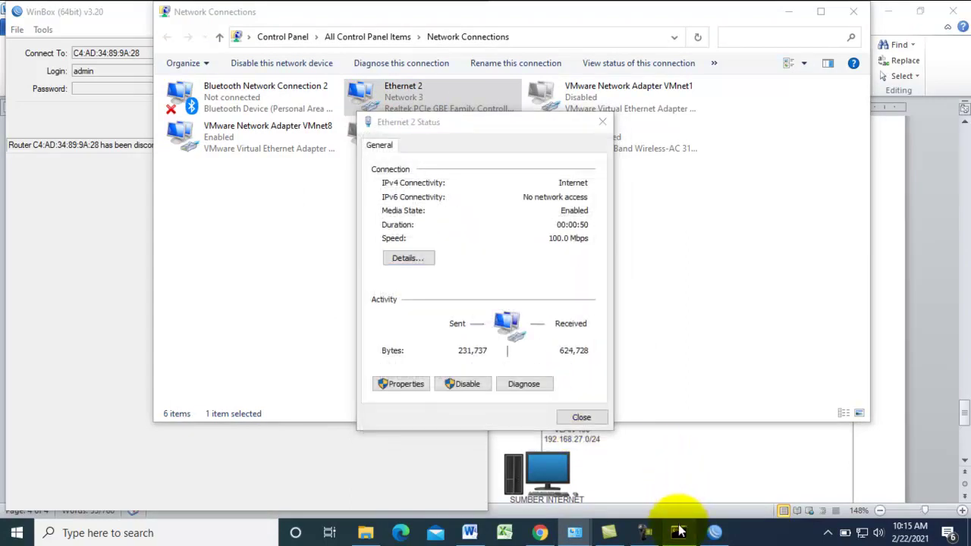
Step: Switch to Command Prompt and ping 8.8.8.8 to test internet access
click(678, 531)
key(Up)
key(Return)
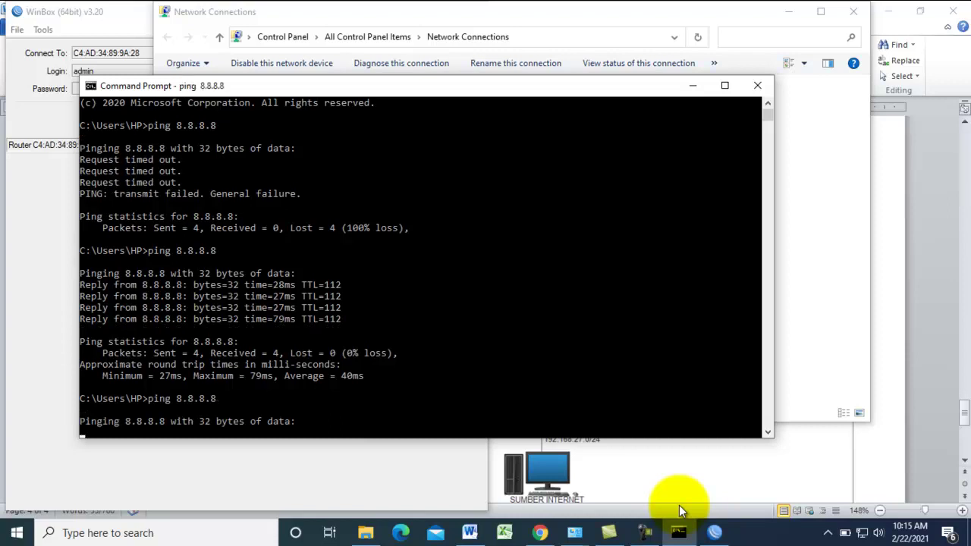
Step: Restart the Ethernet 2 adapter in Network Connections by disabling and re-enabling it
click(789, 345)
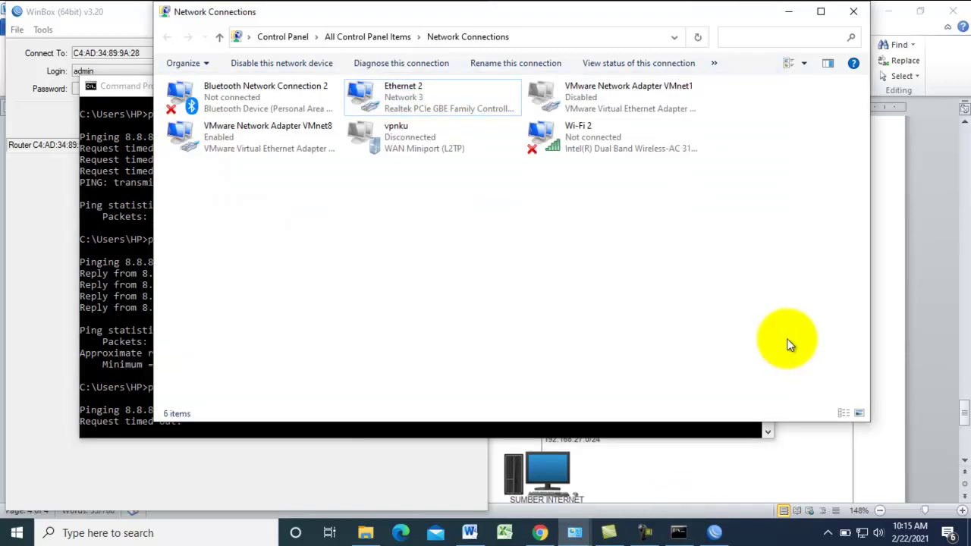
click(367, 90)
click(318, 65)
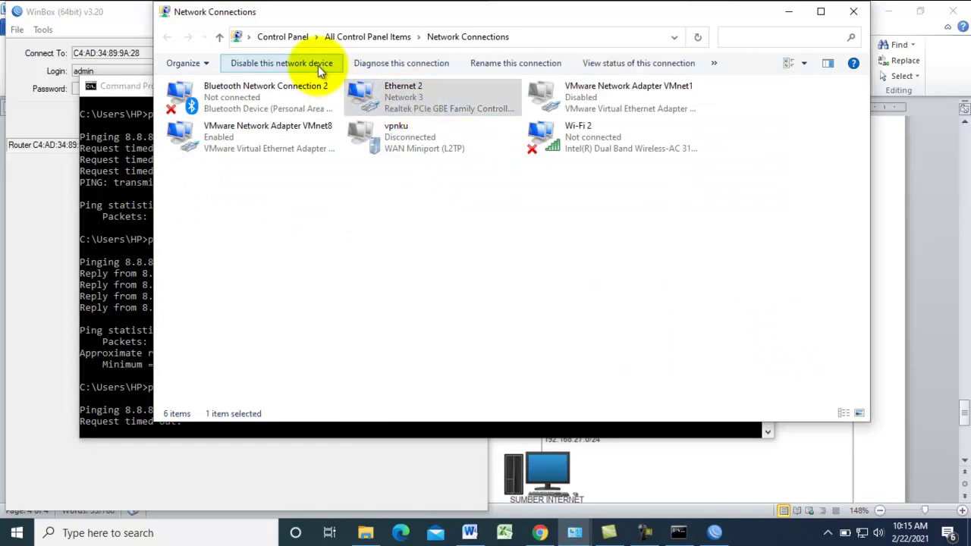
click(317, 65)
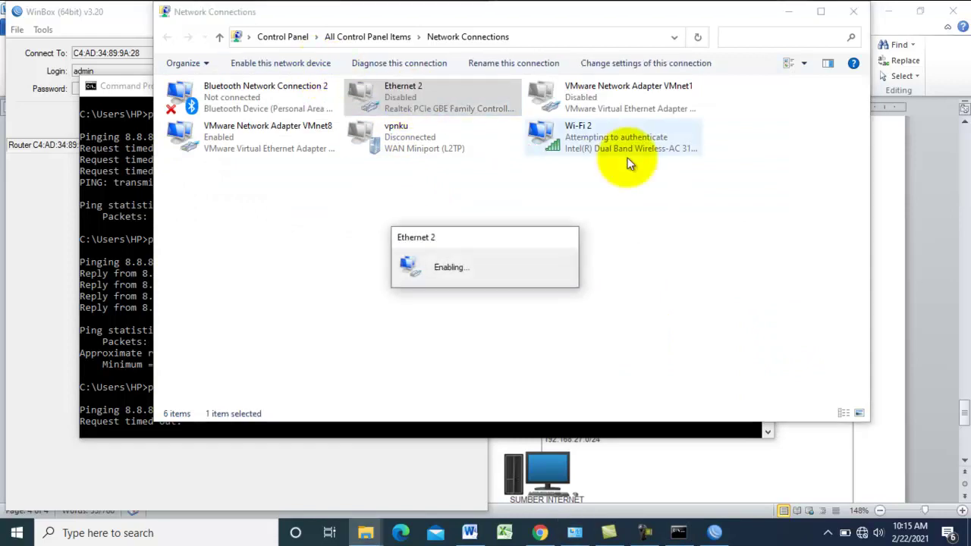
Step: Repeat the ping to 8.8.8.8 in Command Prompt after restarting the adapter
mouse_move(674, 534)
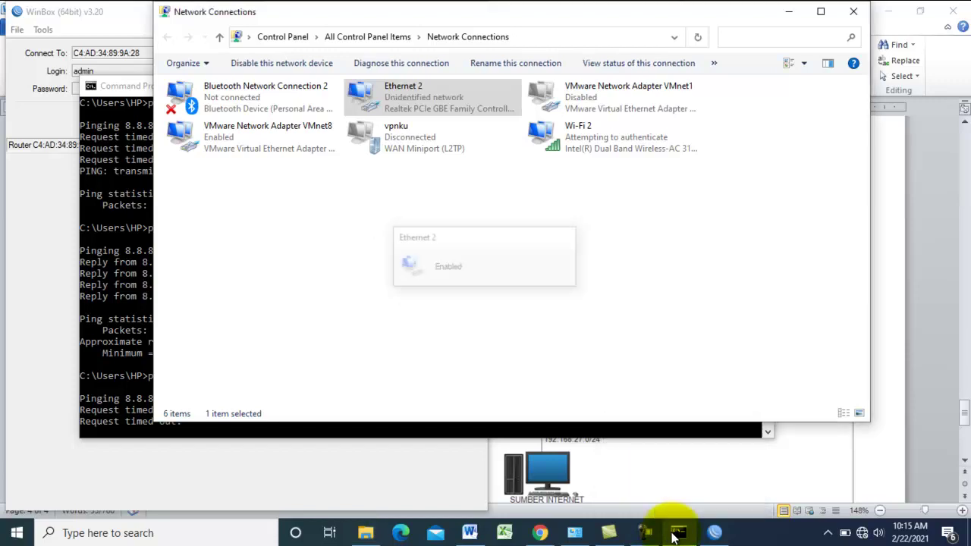
click(675, 534)
click(132, 321)
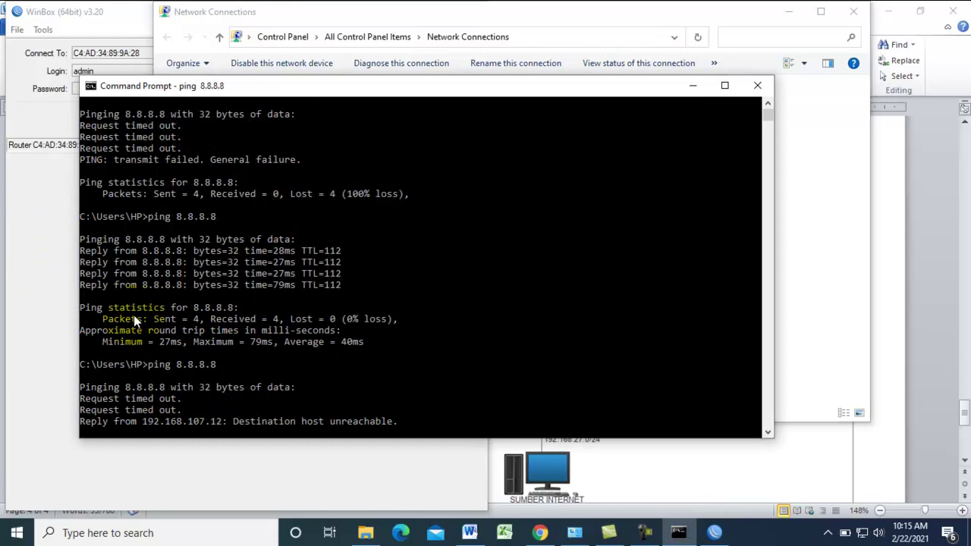
key(Up)
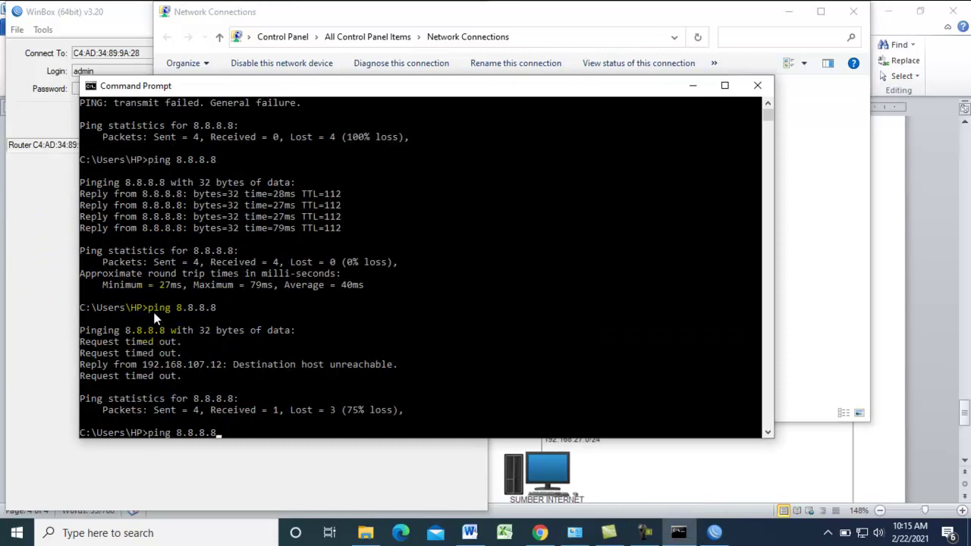
key(Return)
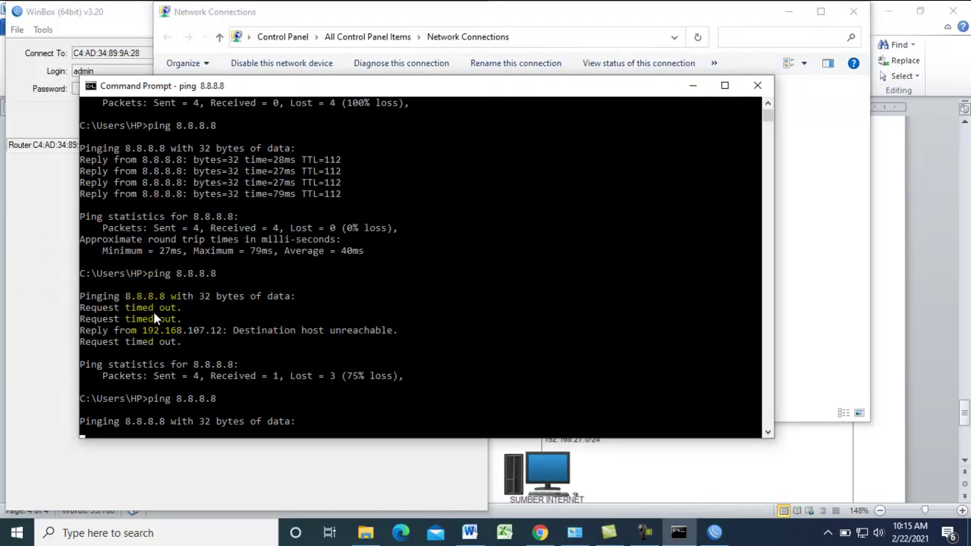
click(643, 533)
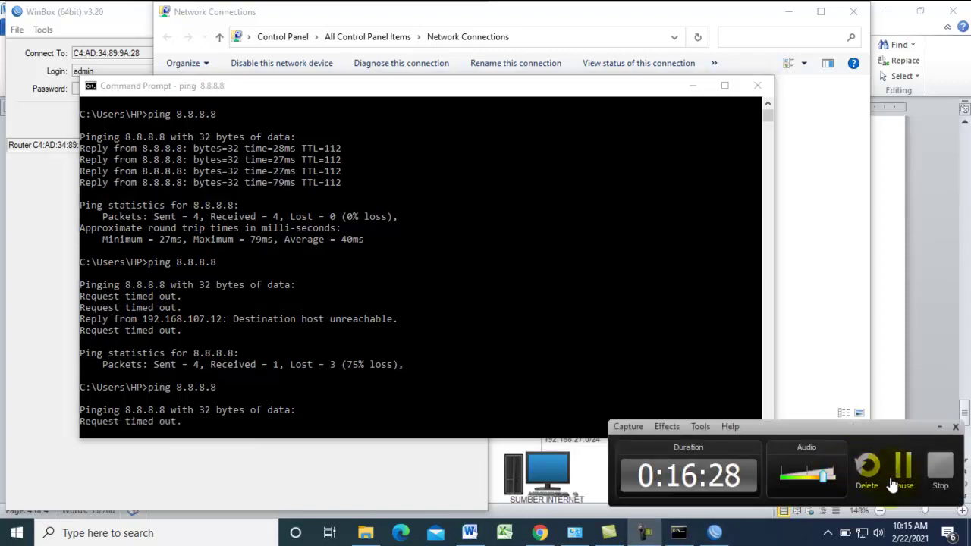
click(896, 483)
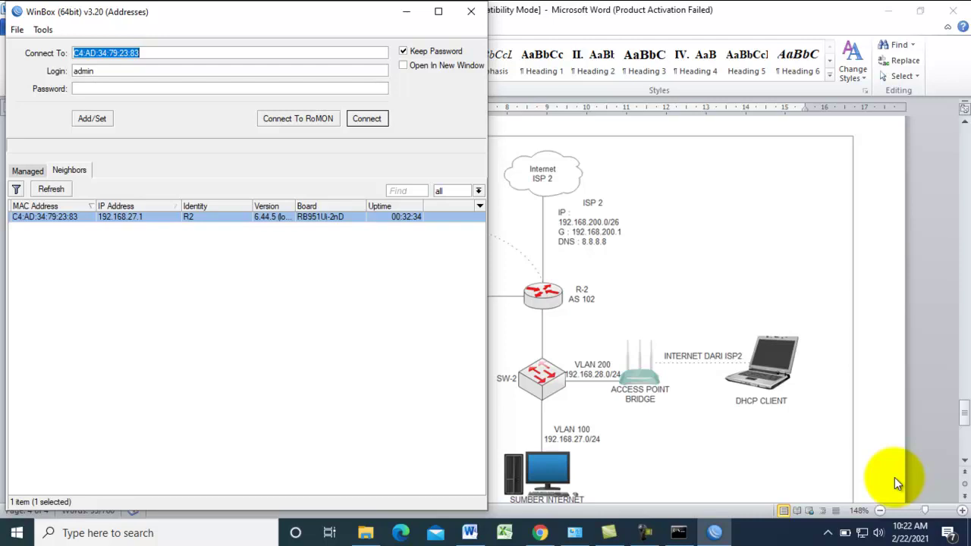
Step: Check the ping results in Command Prompt, then connect WinBox to the neighbor router R2
click(680, 533)
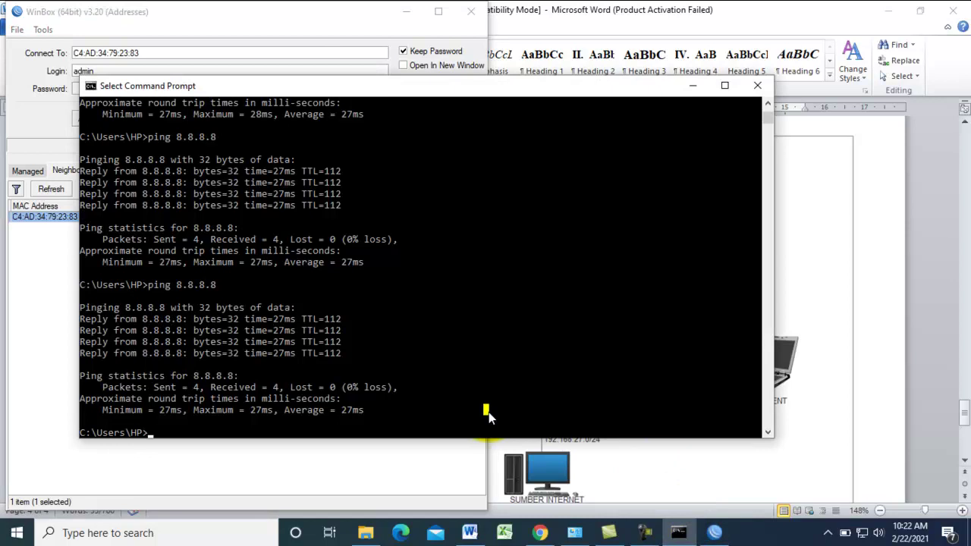
click(25, 298)
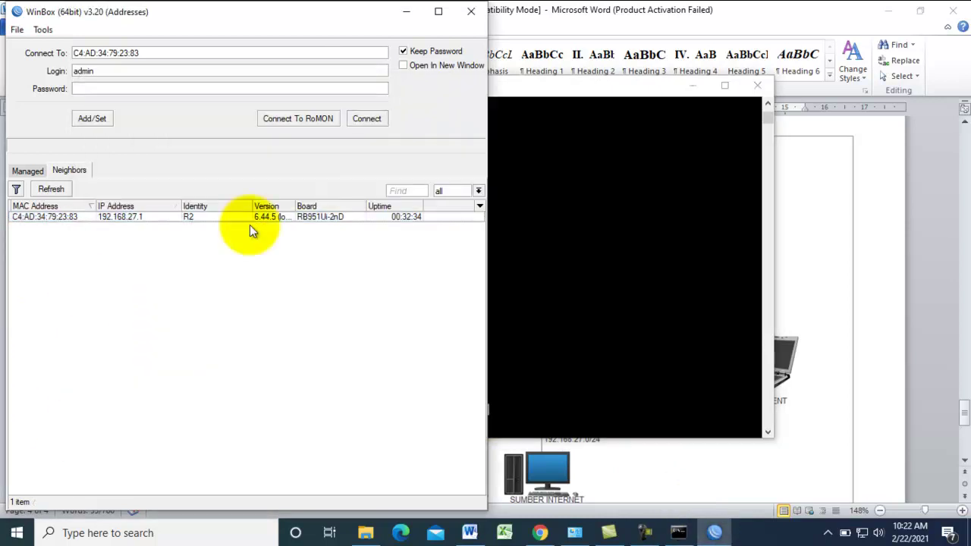
click(89, 216)
click(367, 120)
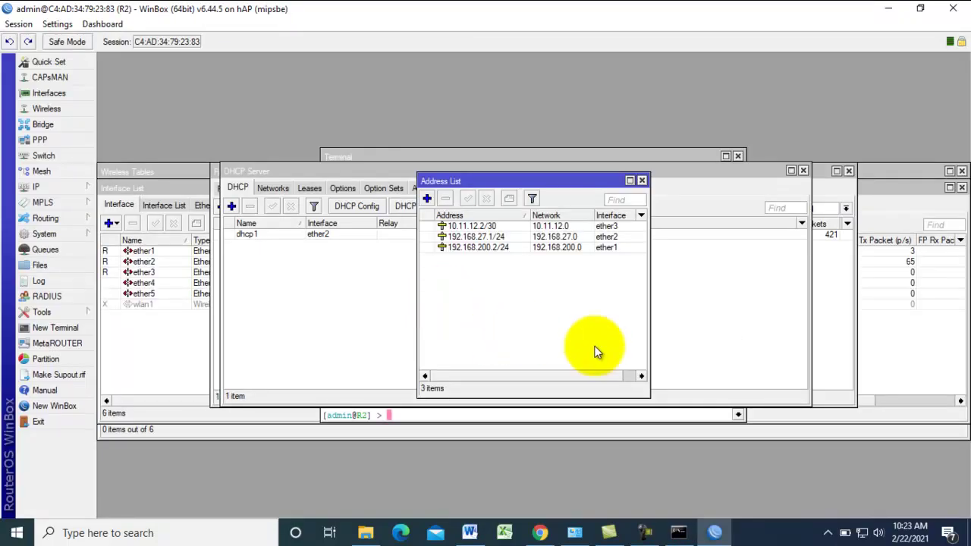
Step: Ping 8.8.8.8 from Command Prompt to test the PC's internet connection through R2
click(677, 533)
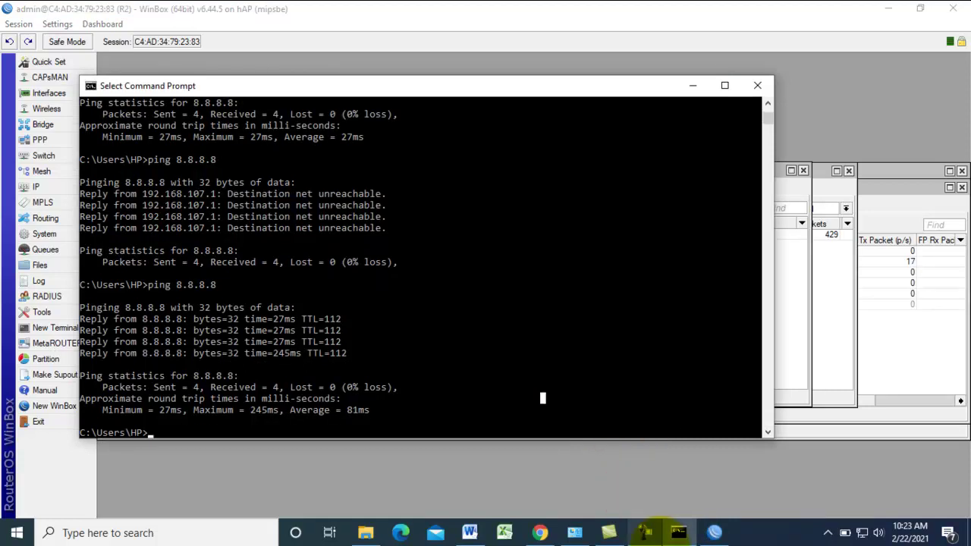
click(645, 532)
text(ping 8.8.8.8)
key(Return)
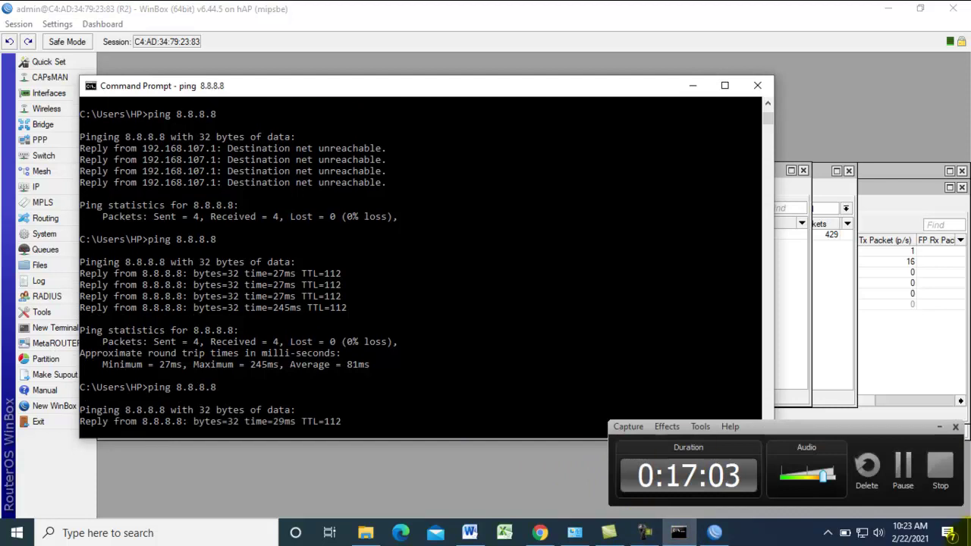
click(938, 426)
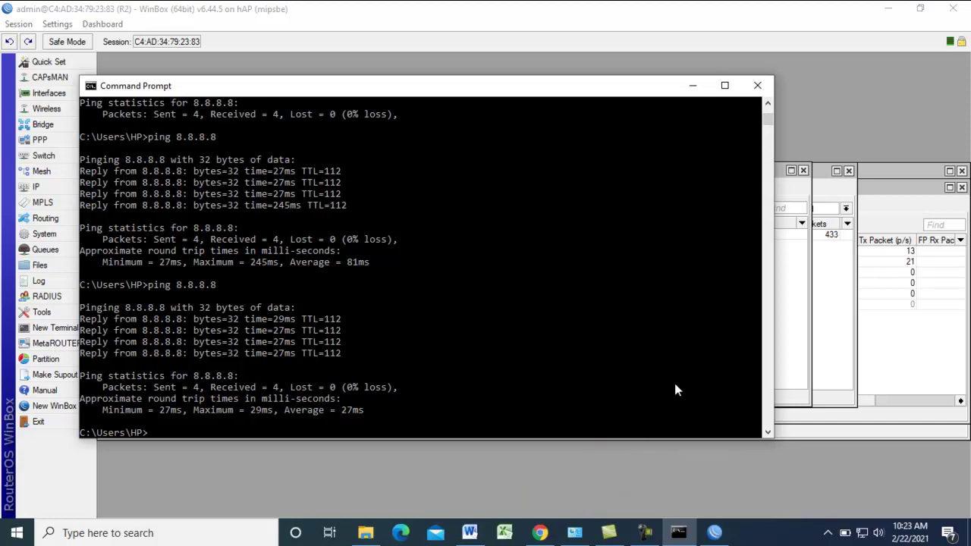
Step: Review the network topology diagram in the Word exam document, then switch back to WinBox
click(464, 532)
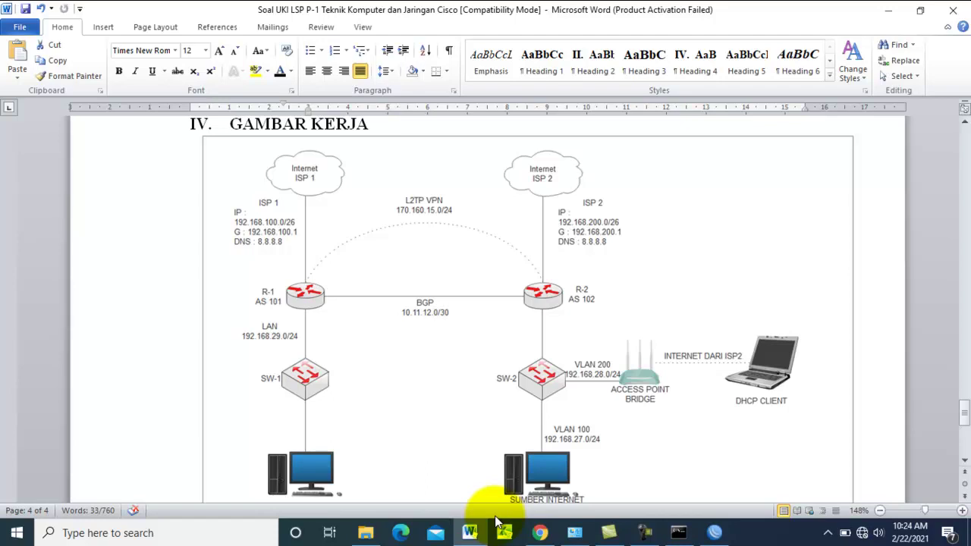
mouse_move(484, 526)
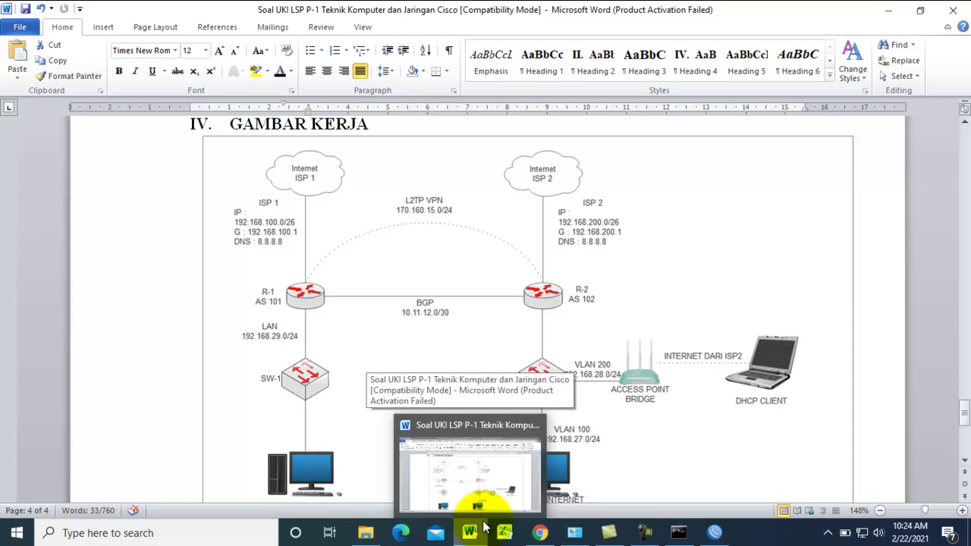
click(715, 532)
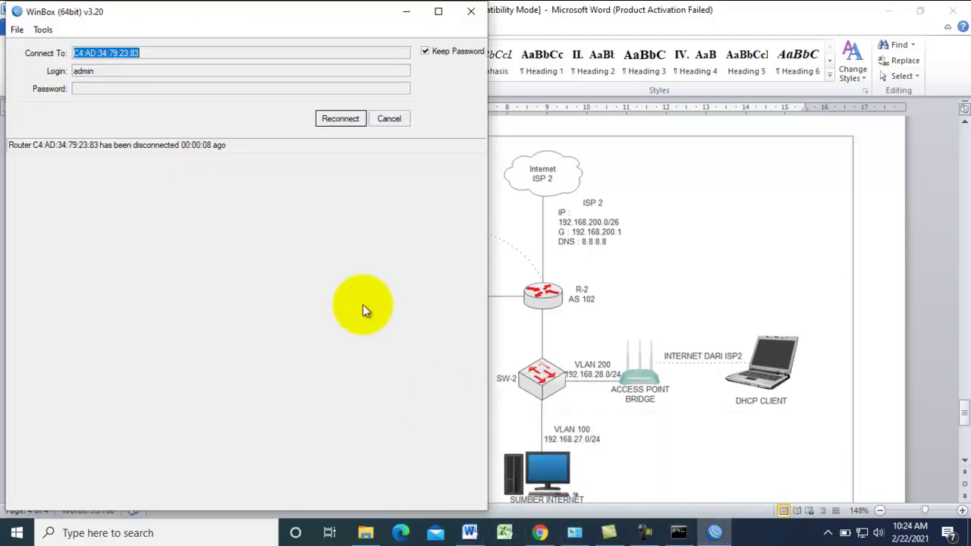
Step: Connect WinBox to the neighbor router R1 and check the topology diagram in the Word exam document
click(379, 124)
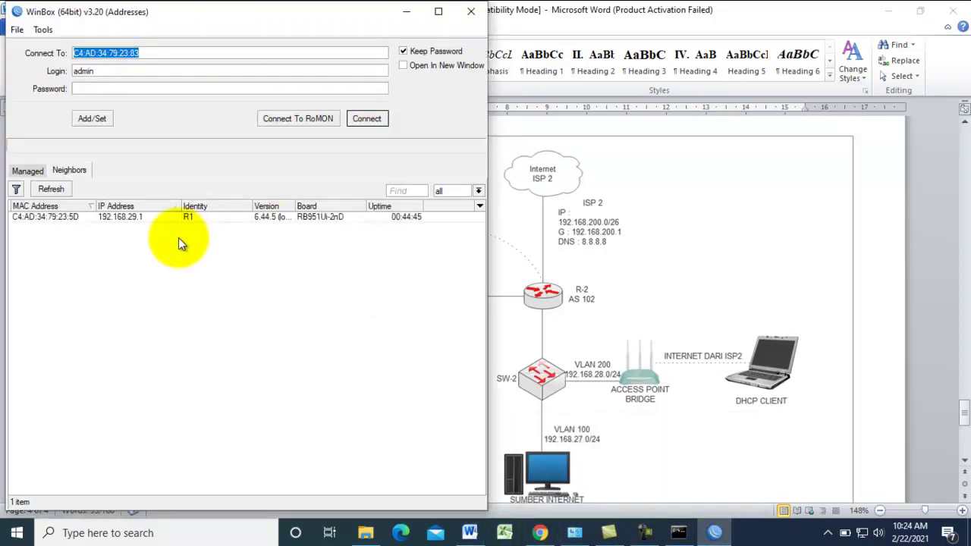
click(65, 218)
click(368, 119)
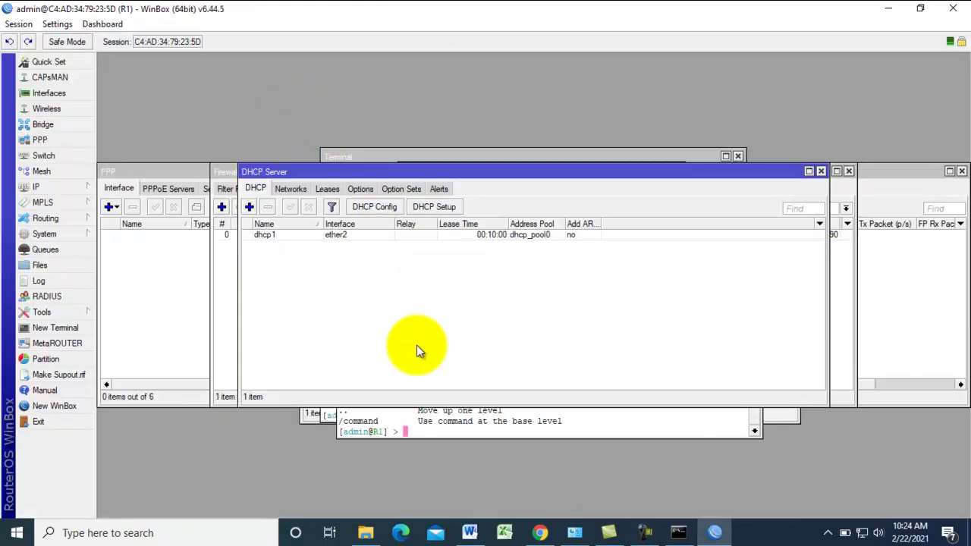
click(470, 532)
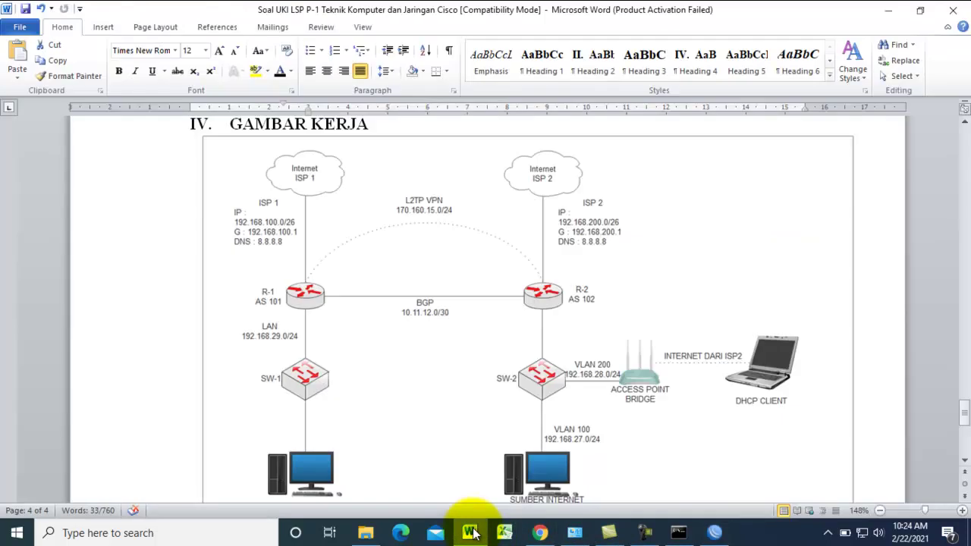
click(714, 532)
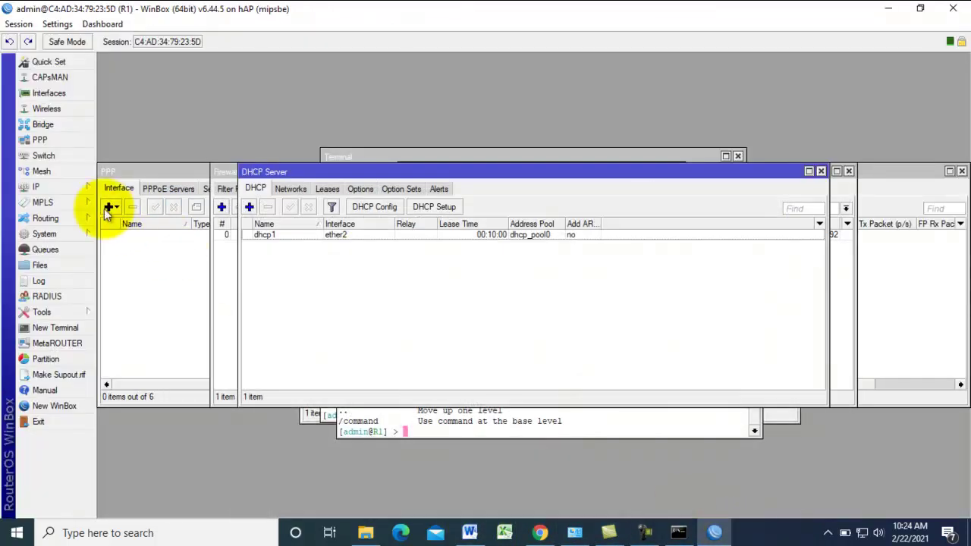
Step: Set R1's default BGP instance to AS 101 per the topology diagram and enable Redistribute Static
click(61, 219)
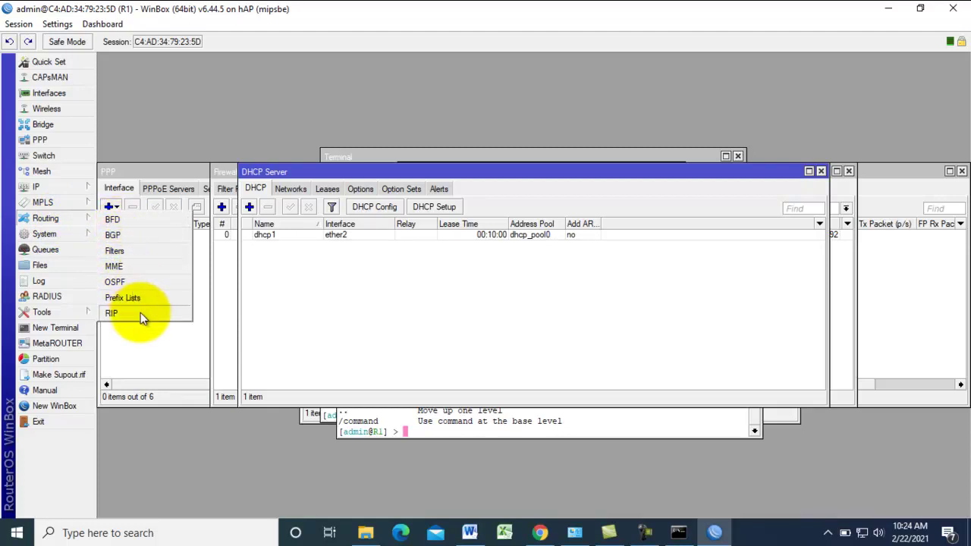
click(127, 235)
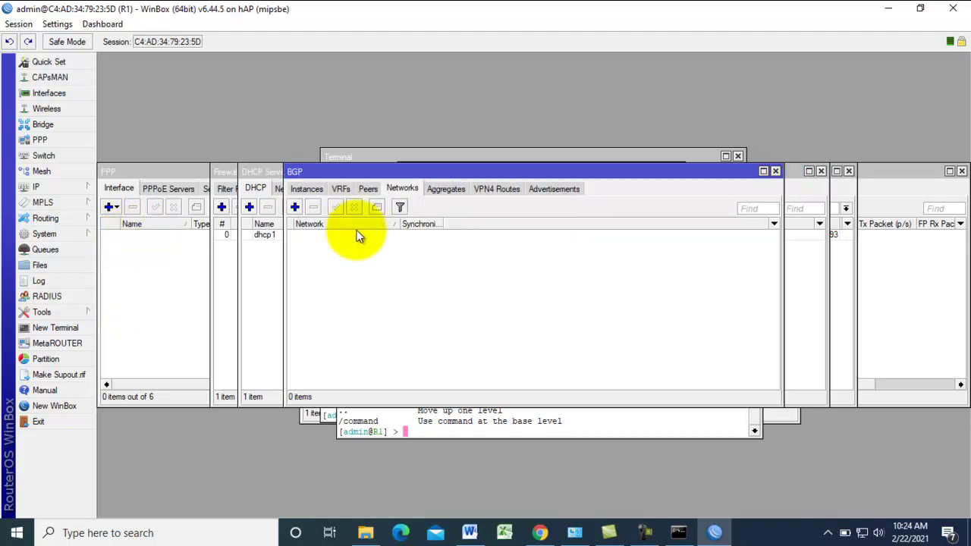
click(307, 189)
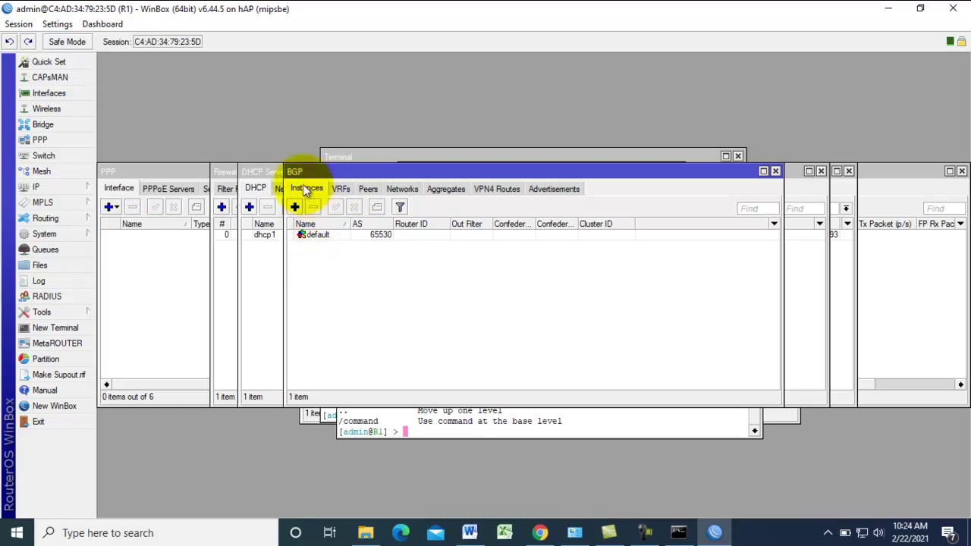
double_click(314, 237)
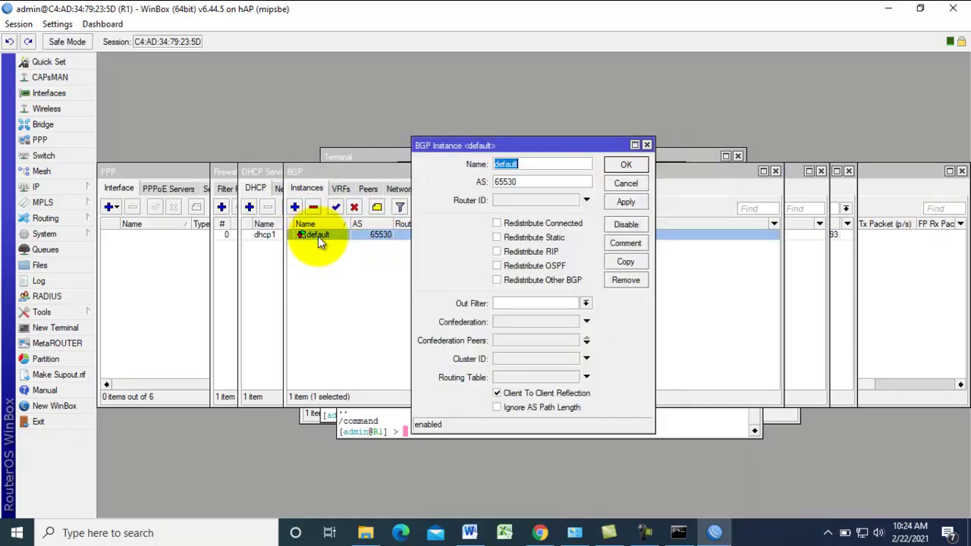
double_click(538, 182)
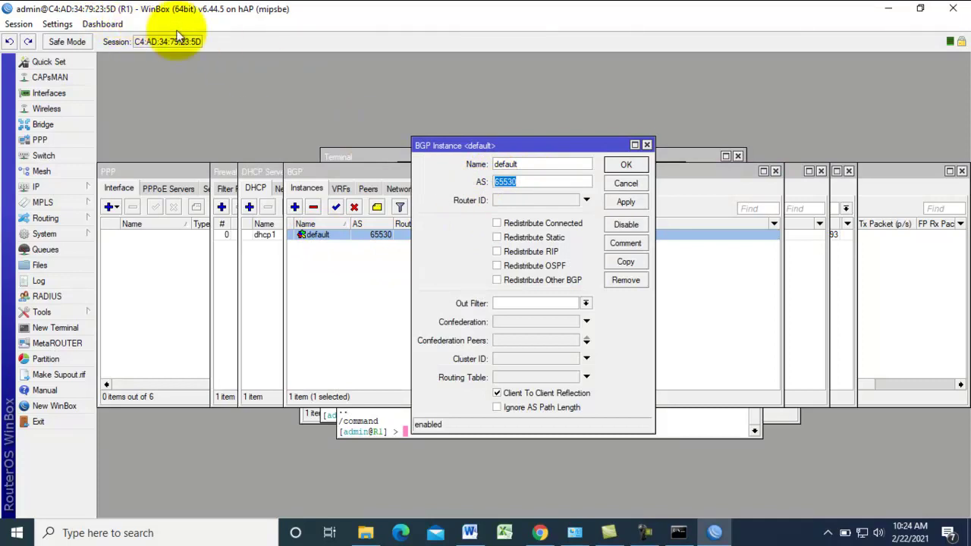
click(462, 535)
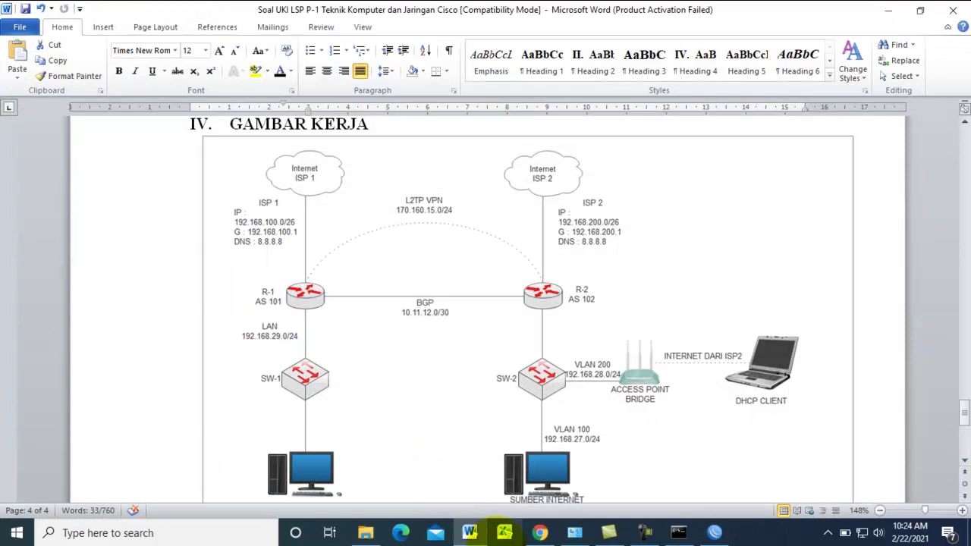
click(469, 533)
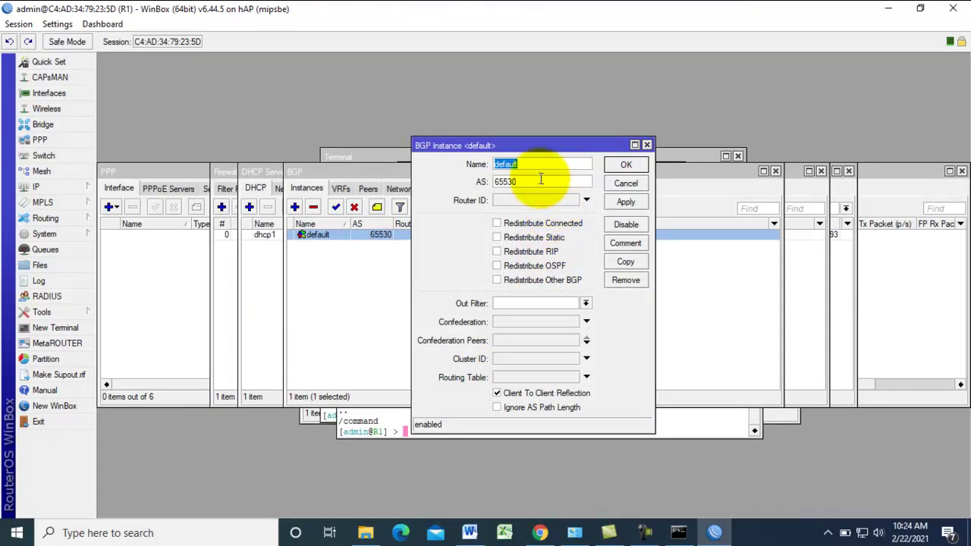
double_click(507, 182)
text(101)
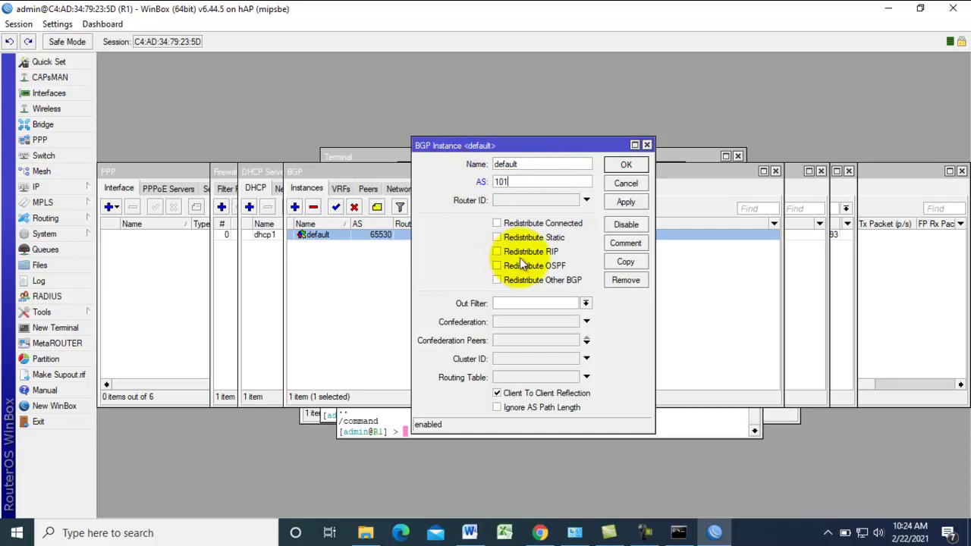
click(516, 236)
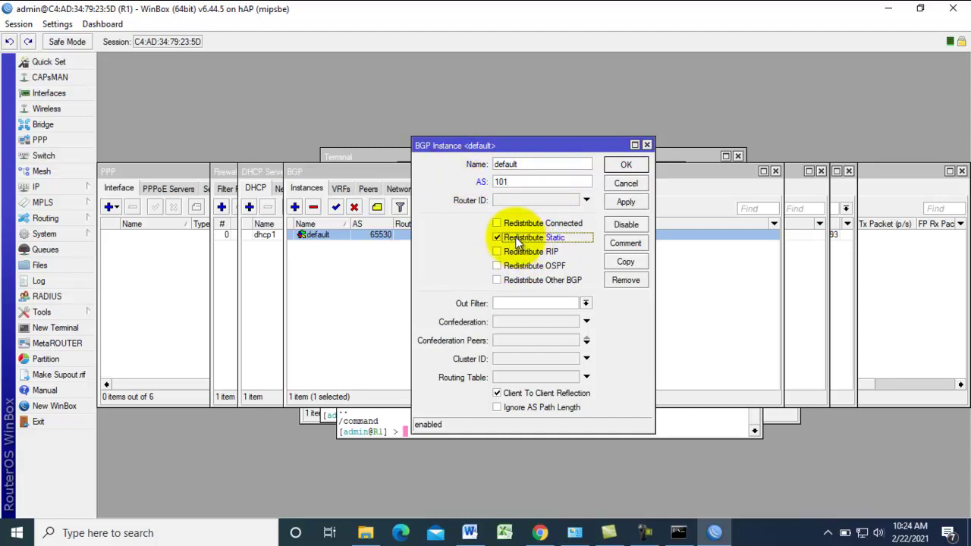
click(622, 202)
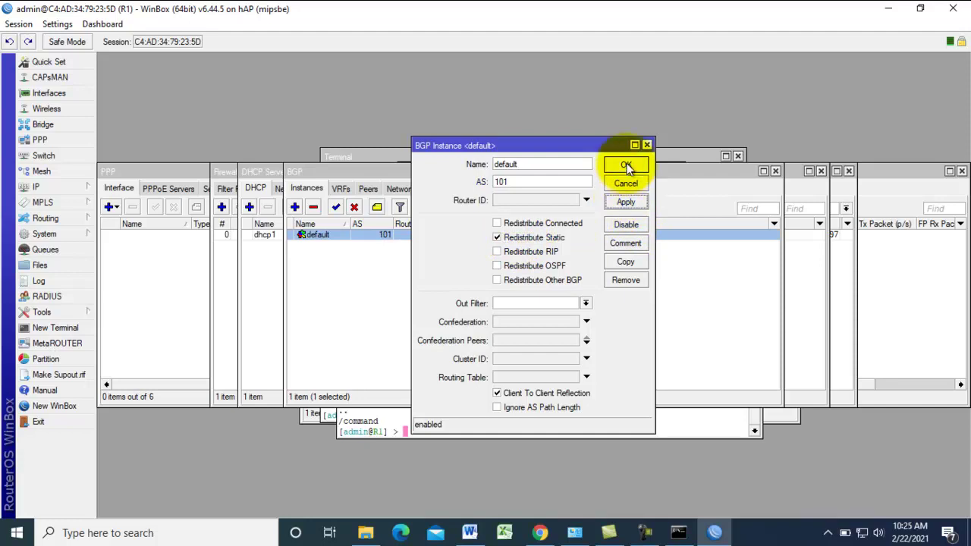
click(626, 164)
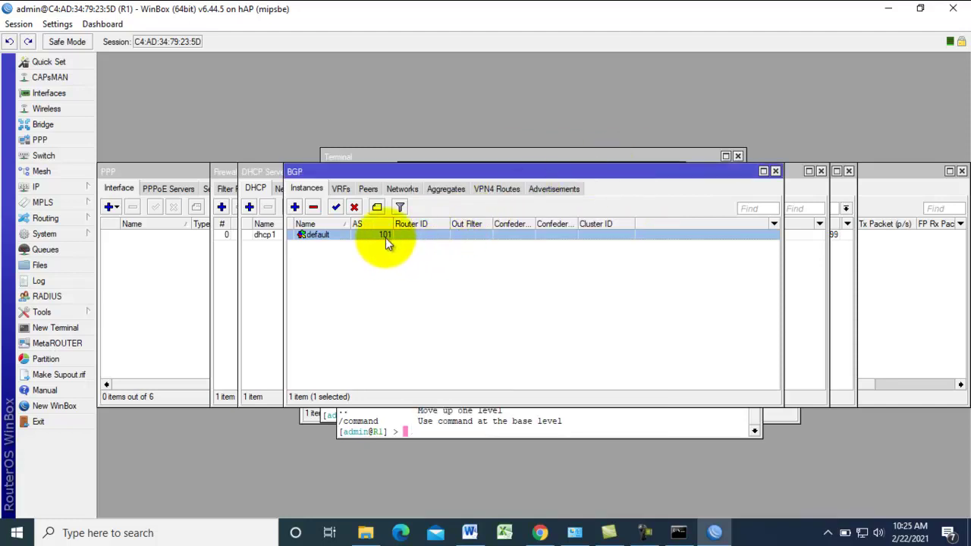
Step: Create a BGP peer on R1 named R2 with remote address 10.11.12.2
click(367, 189)
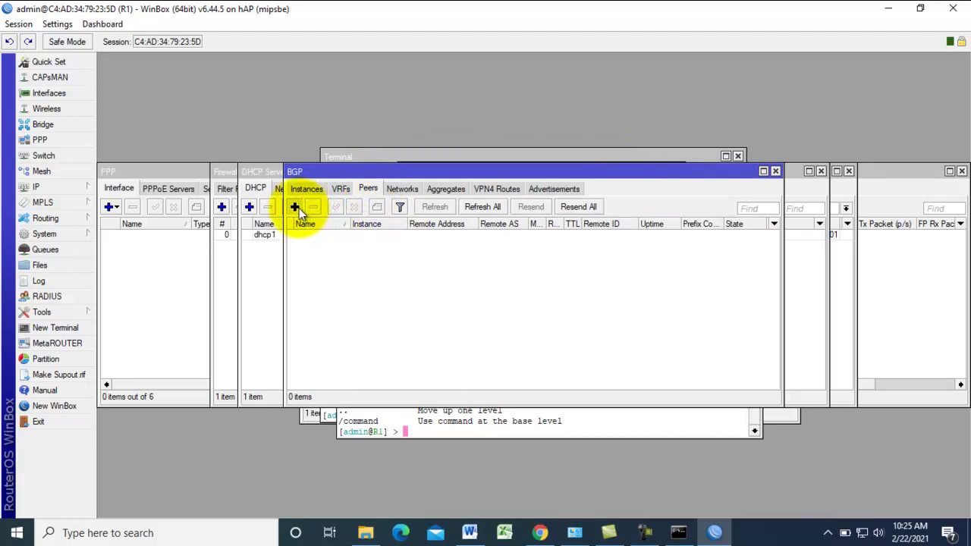
click(299, 207)
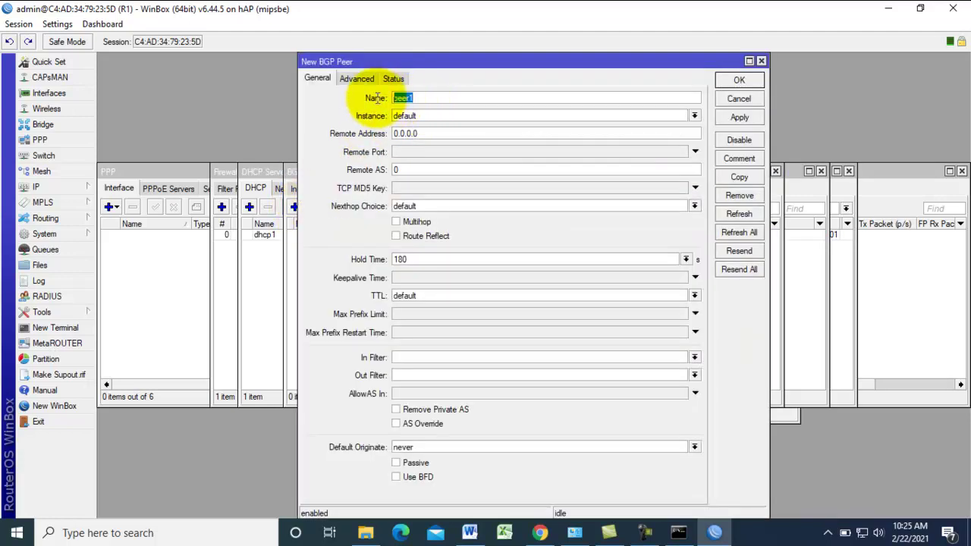
text(R2)
double_click(414, 132)
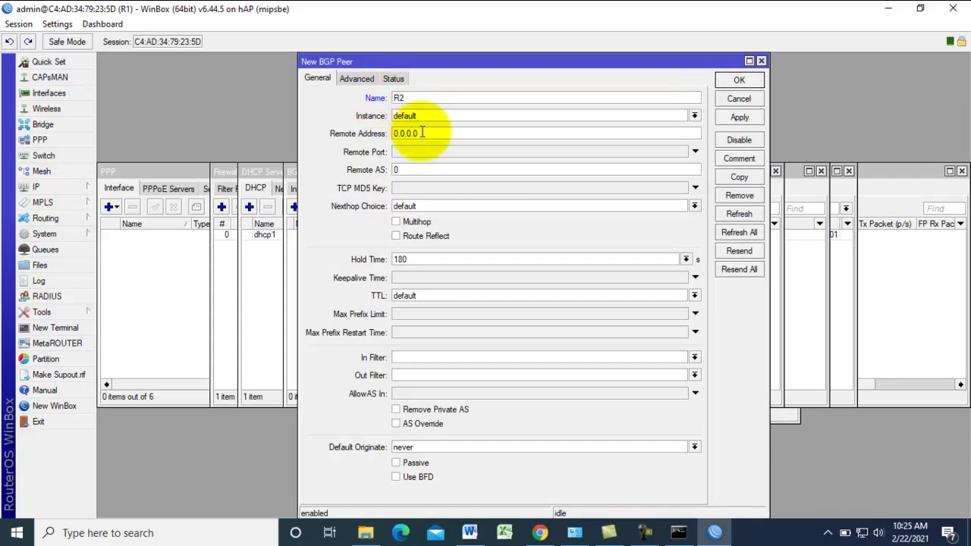
drag(414, 133, 374, 126)
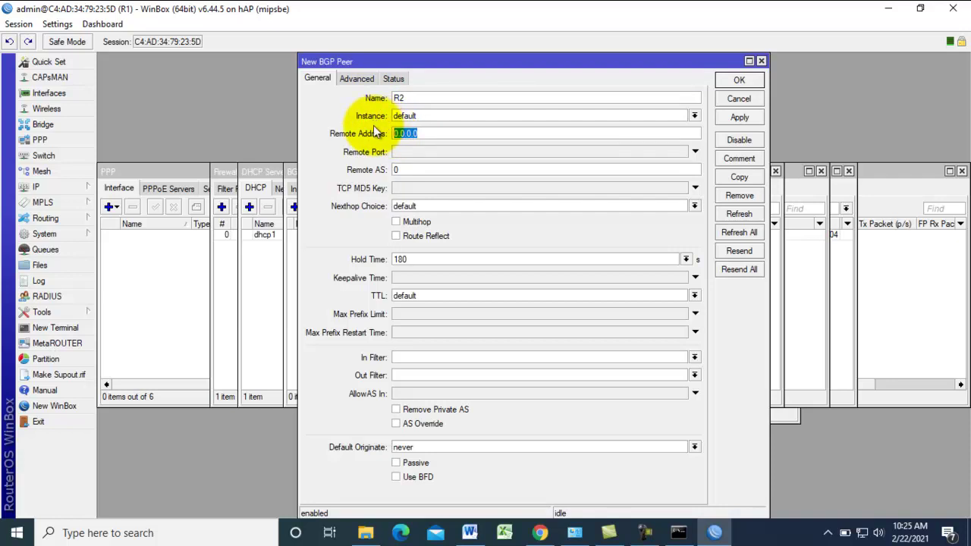
text(1)
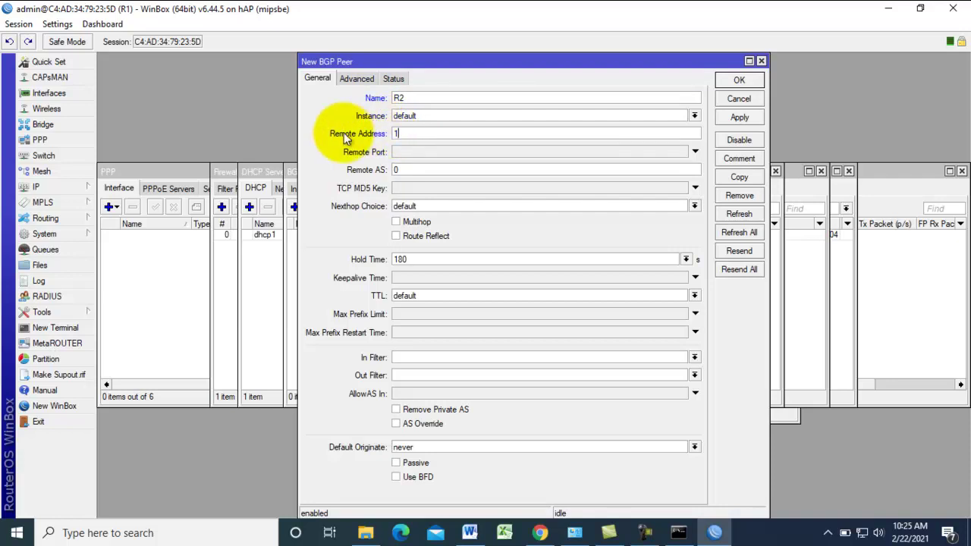
text(0.11.)
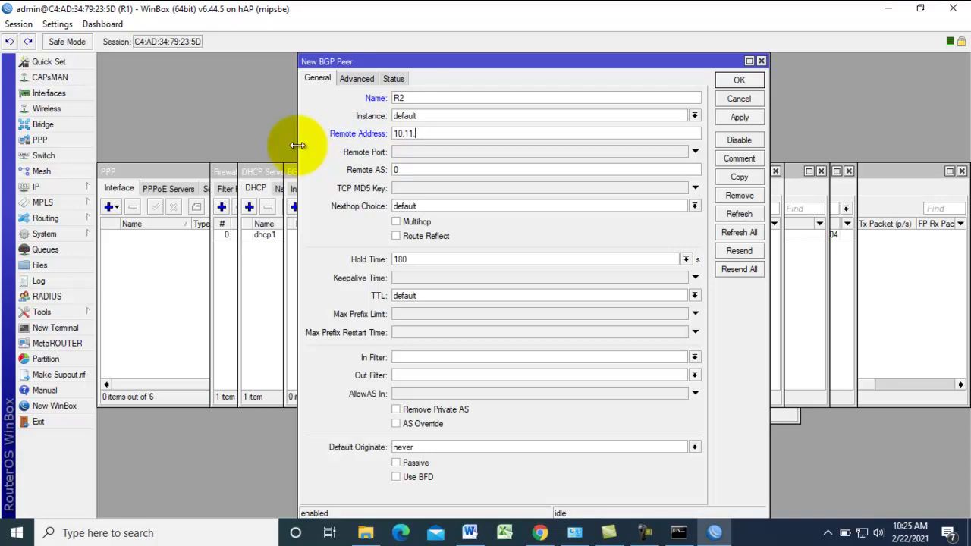
text(12.2)
Step: Set the new R2 peer's remote AS to 102 and save the peer
double_click(395, 170)
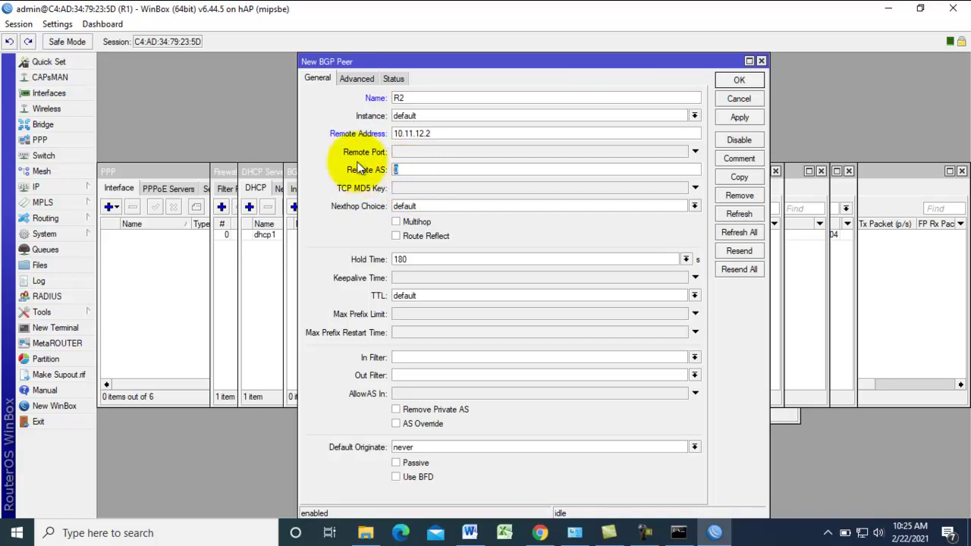
text(101)
key(BackSpace)
text(2)
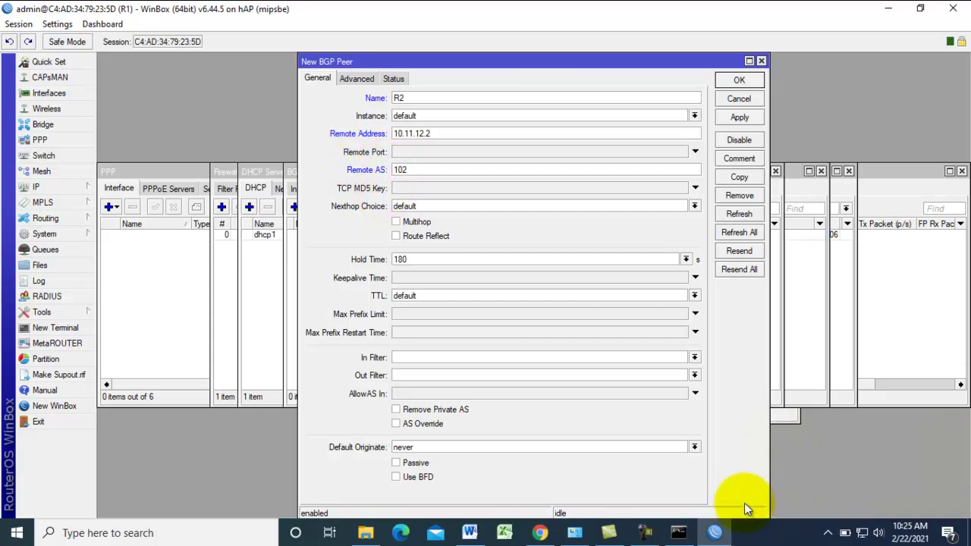
click(734, 118)
click(739, 80)
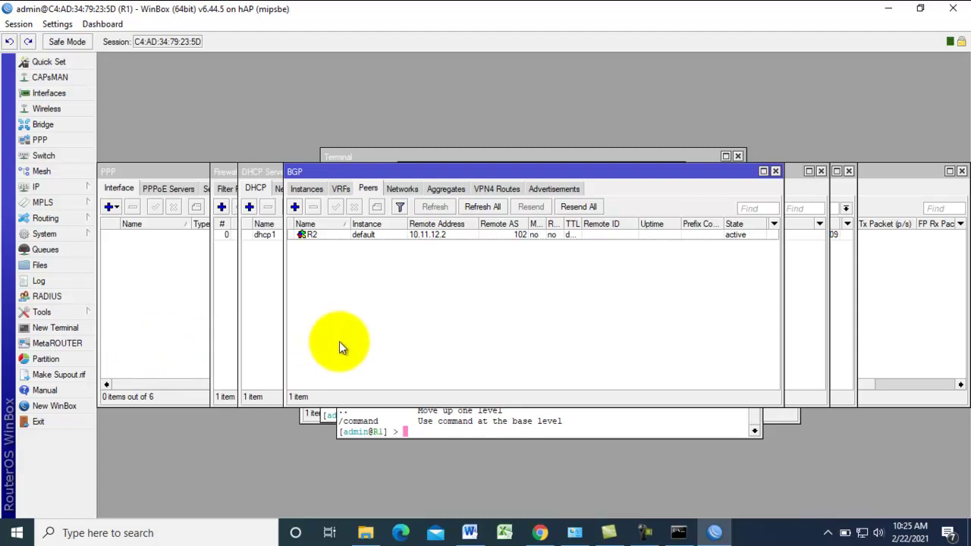
Step: Check R1's IP address list for the LAN network to advertise, then return to the BGP networks list
click(399, 189)
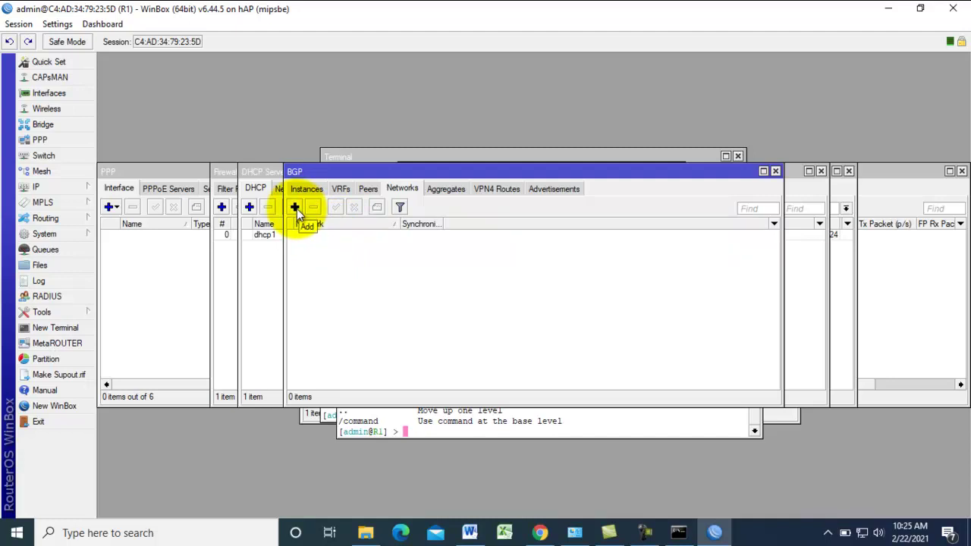
click(57, 186)
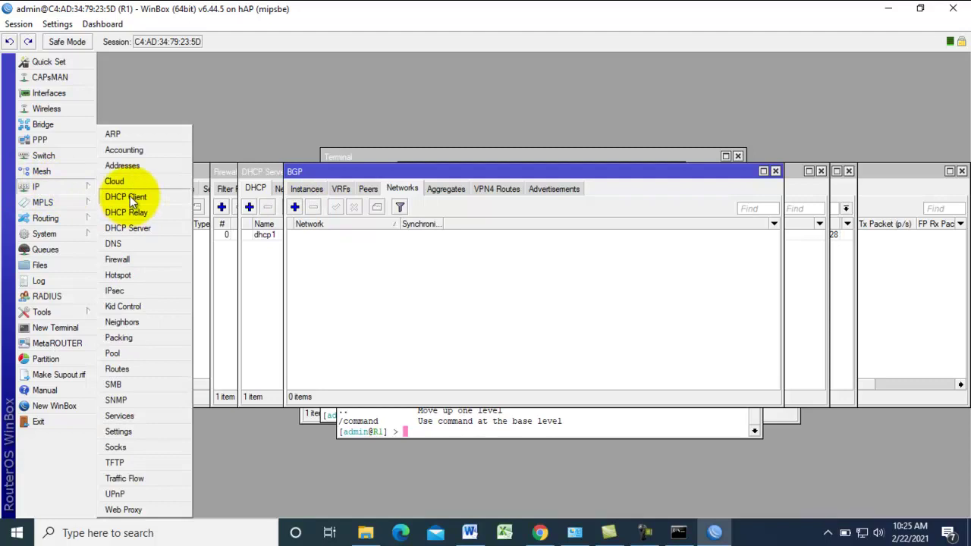
click(126, 165)
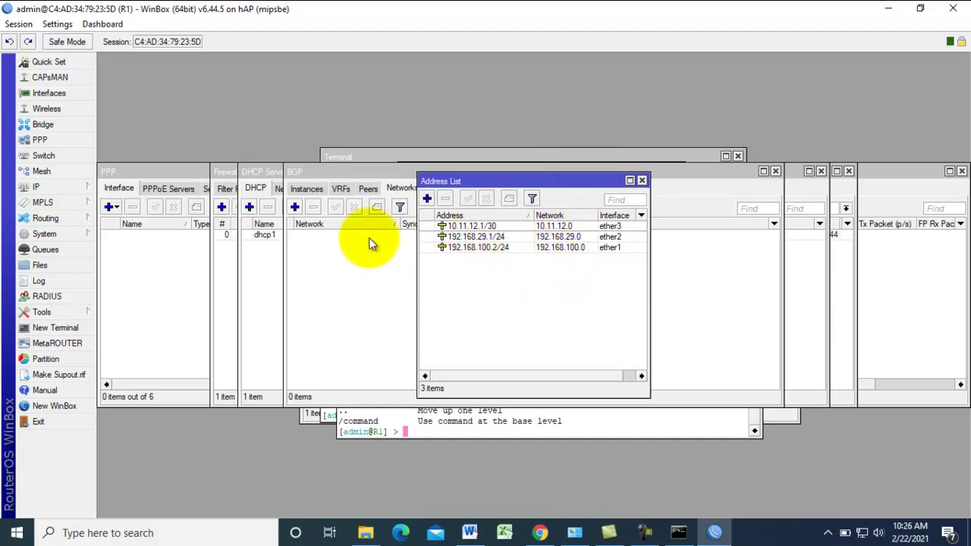
click(336, 260)
Step: Add the LAN network 192.168.29.0/24 to R1's BGP networks
click(294, 206)
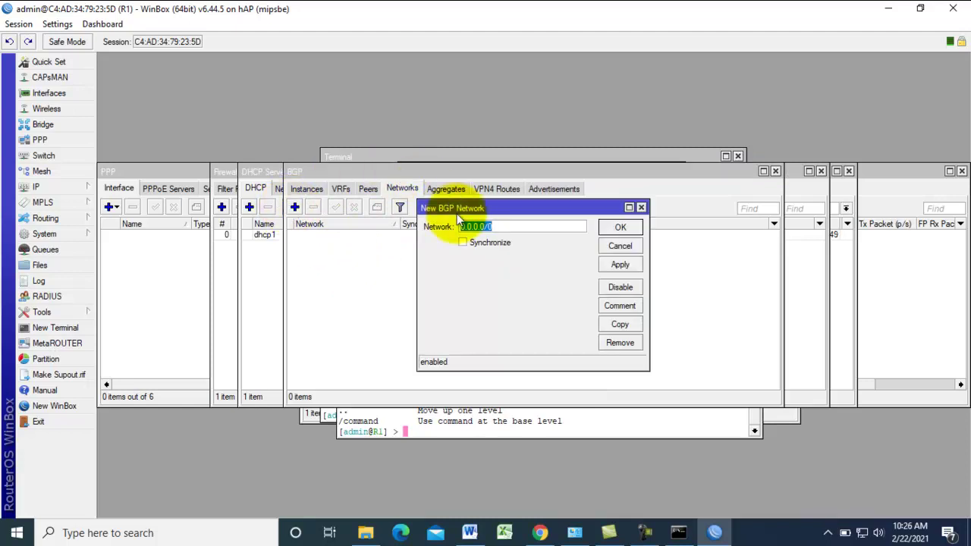
text(19)
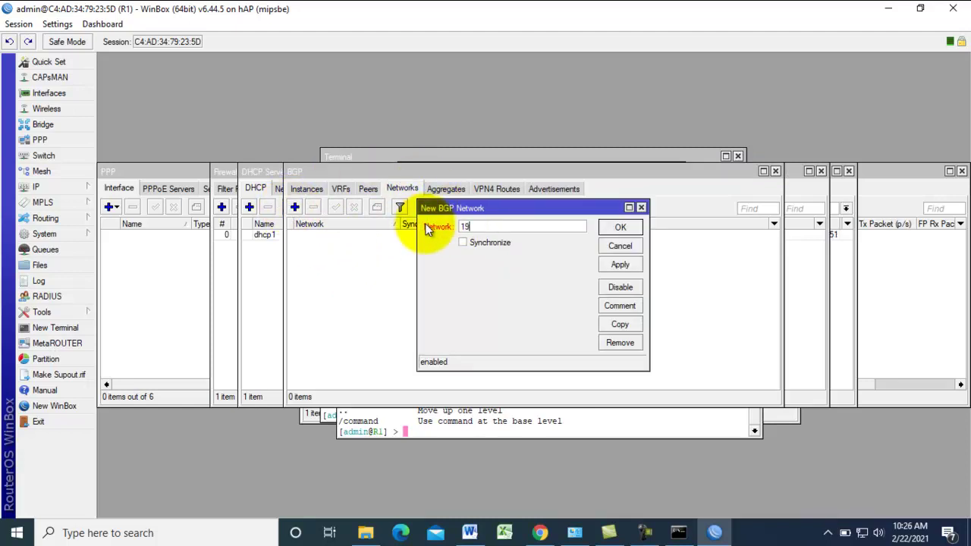
text(2.168.29)
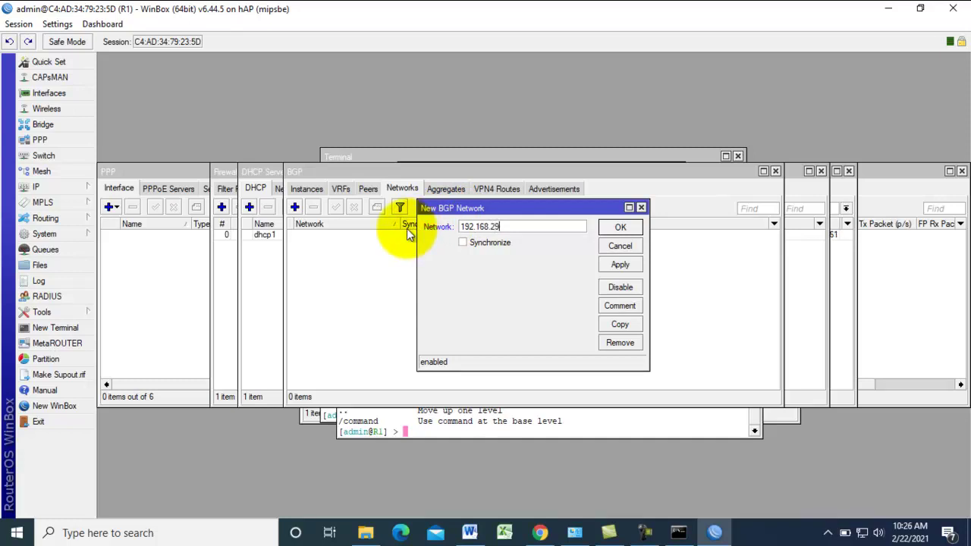
text(.0)
text(/25)
key(BackSpace)
text(4)
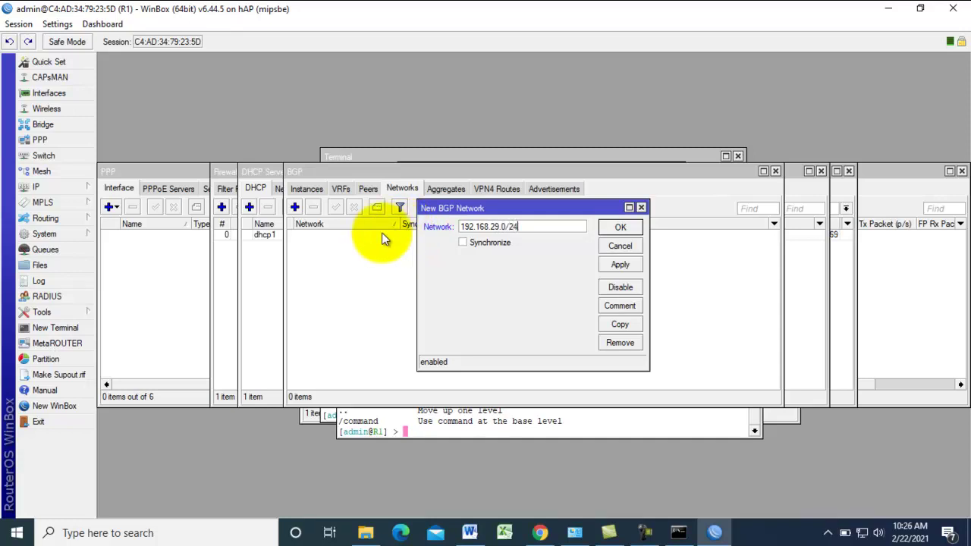
click(618, 264)
click(619, 229)
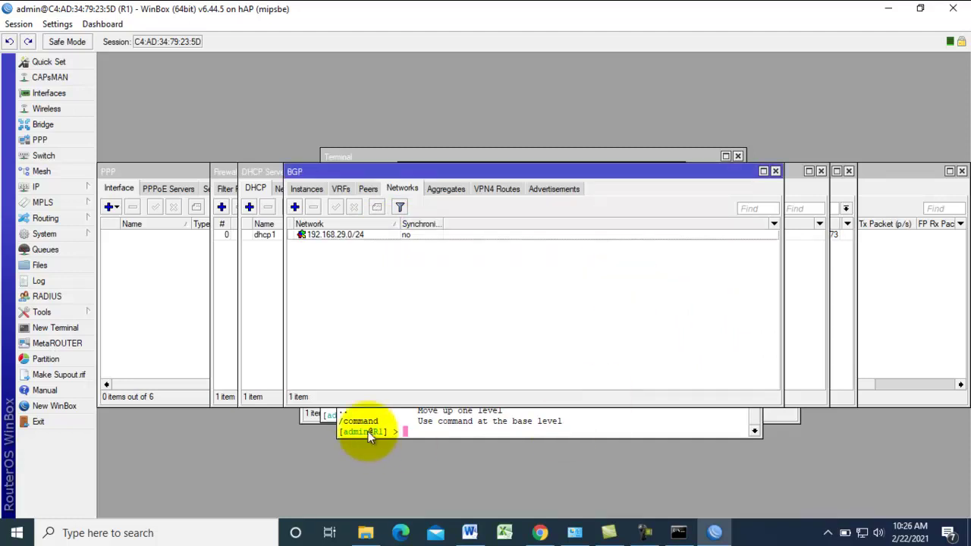
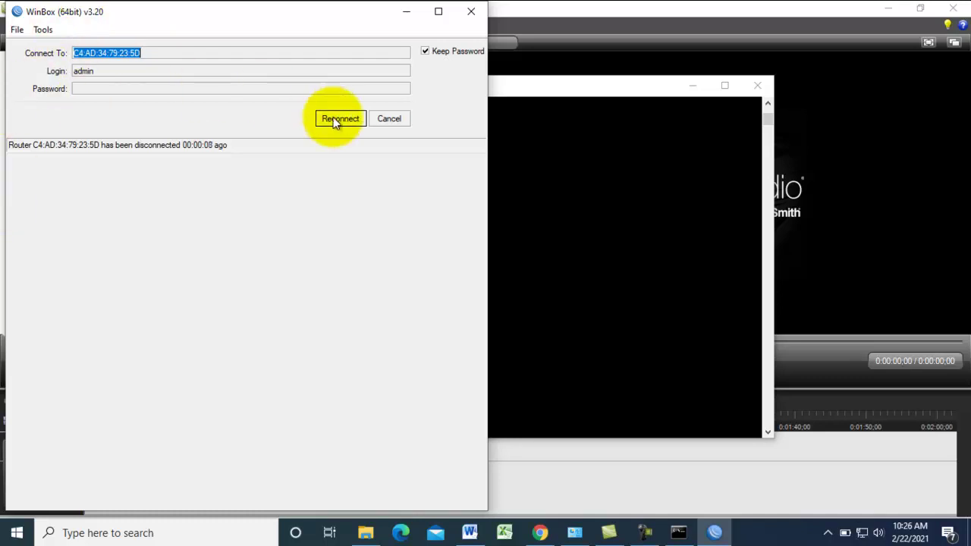
Step: Abandon the lost R1 session and connect WinBox to the neighbor router R2
click(392, 123)
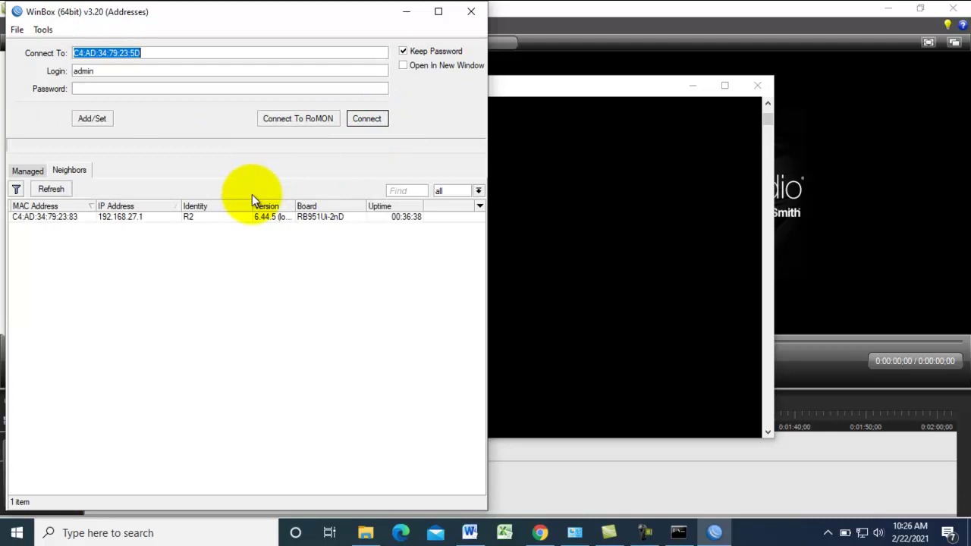
click(66, 215)
click(369, 121)
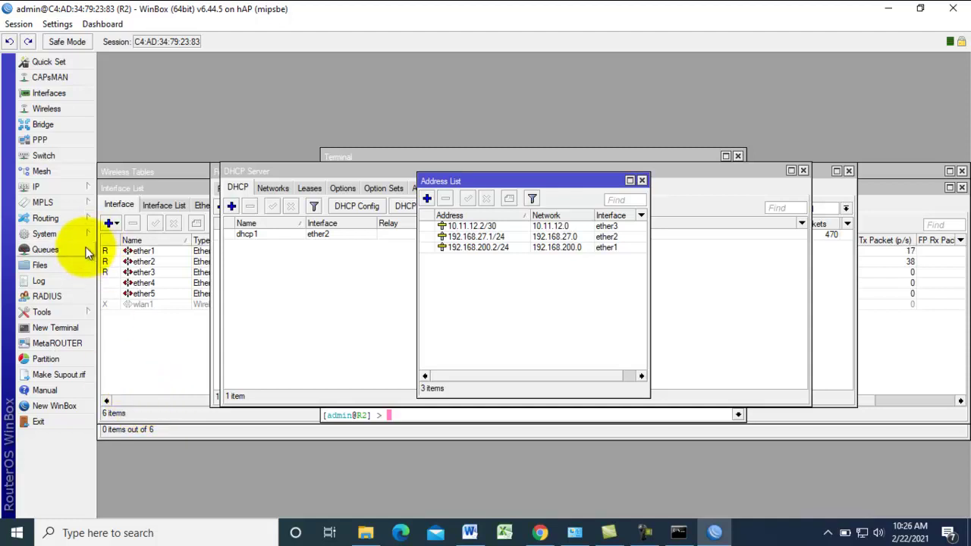
Step: Set the AS of R2's default BGP instance to 102 as given in the exam topology, and enable Redistribute Static
click(61, 220)
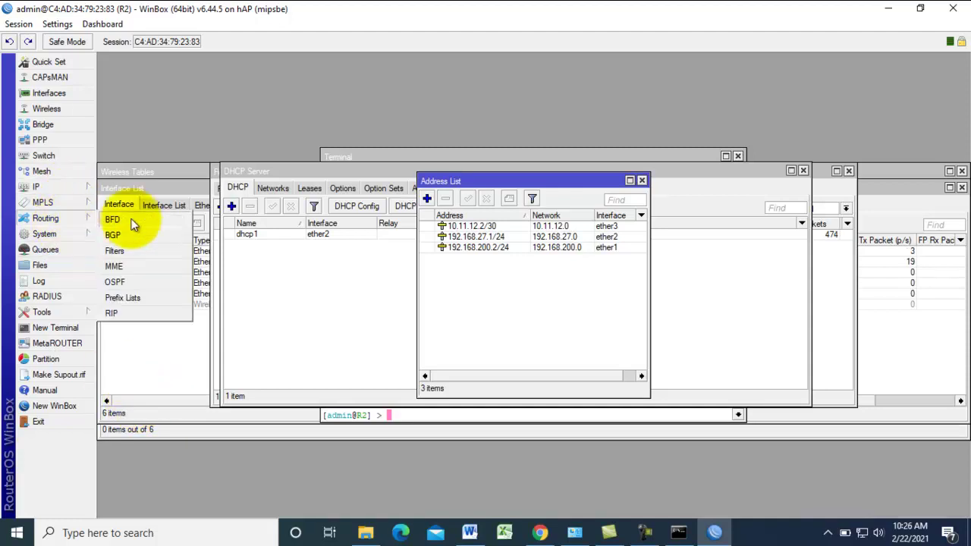
click(112, 234)
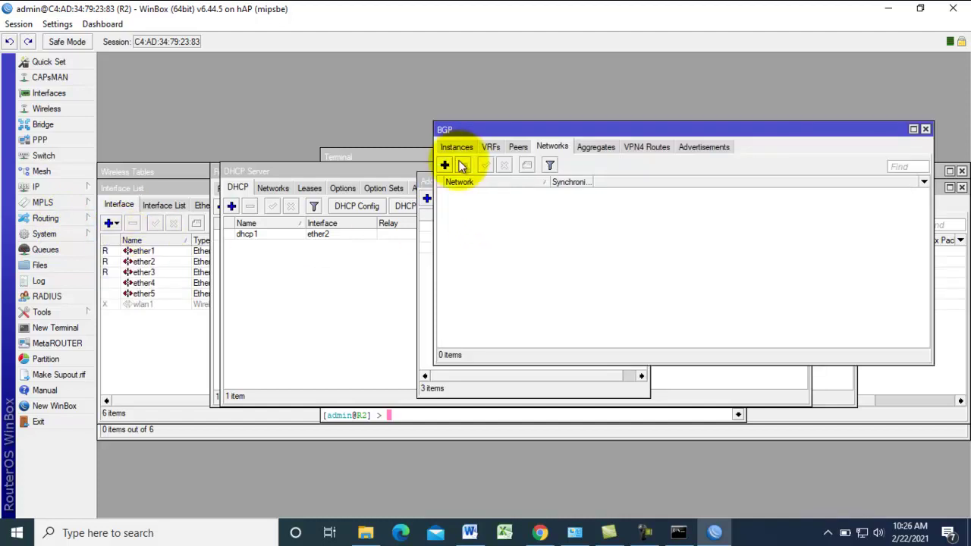
click(457, 147)
double_click(459, 192)
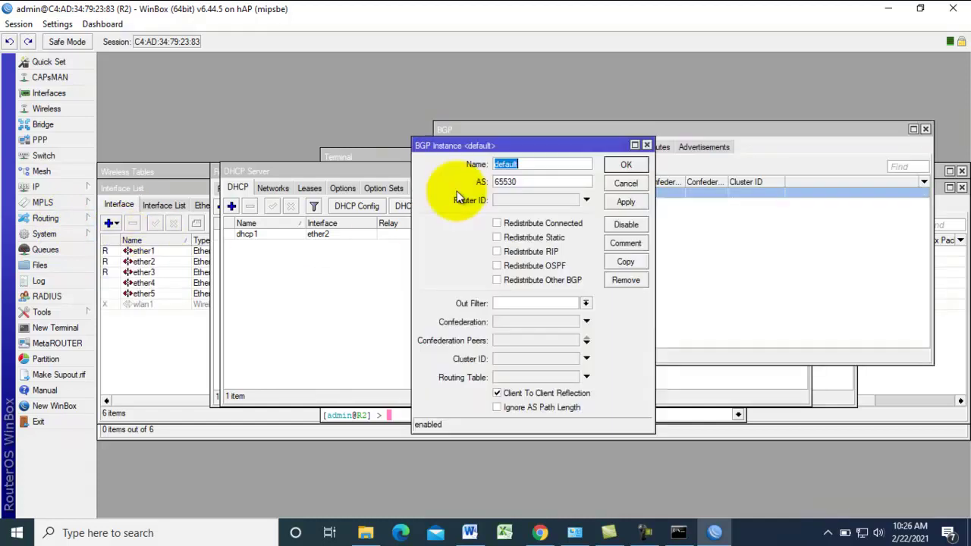
key(Tab)
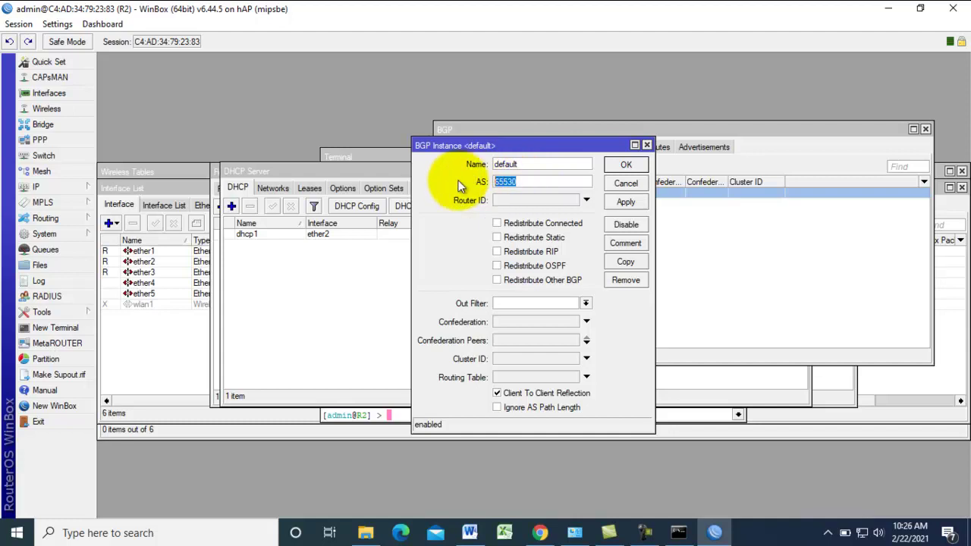
click(468, 533)
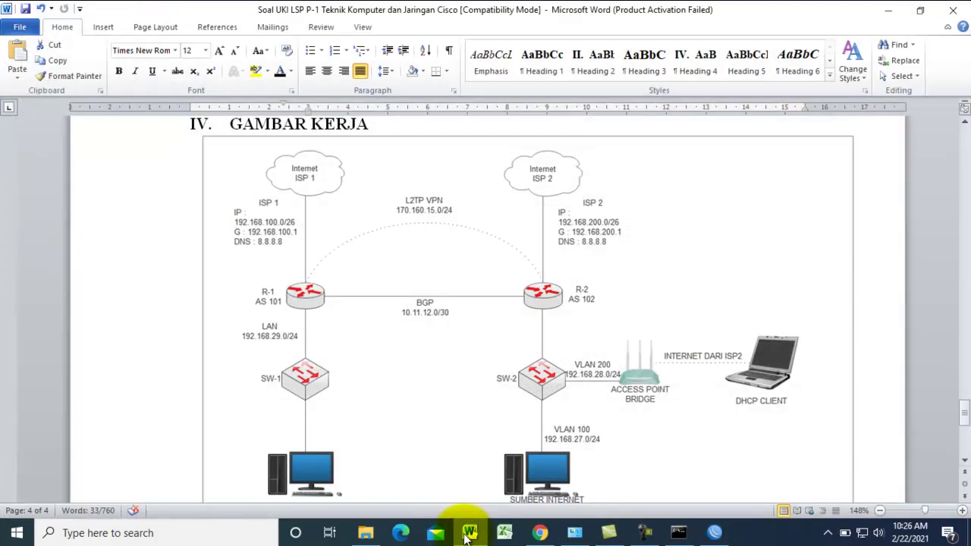
click(468, 533)
double_click(516, 182)
text(102)
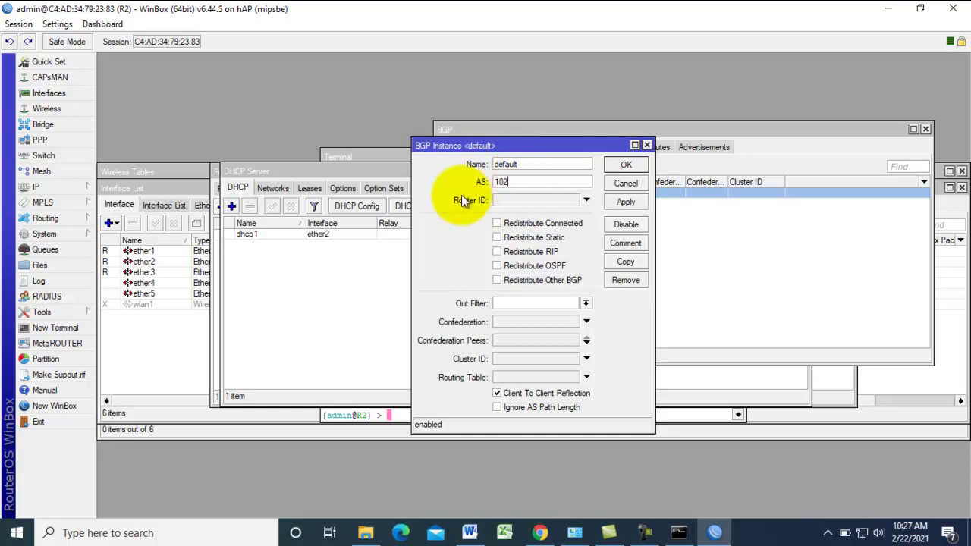
click(496, 238)
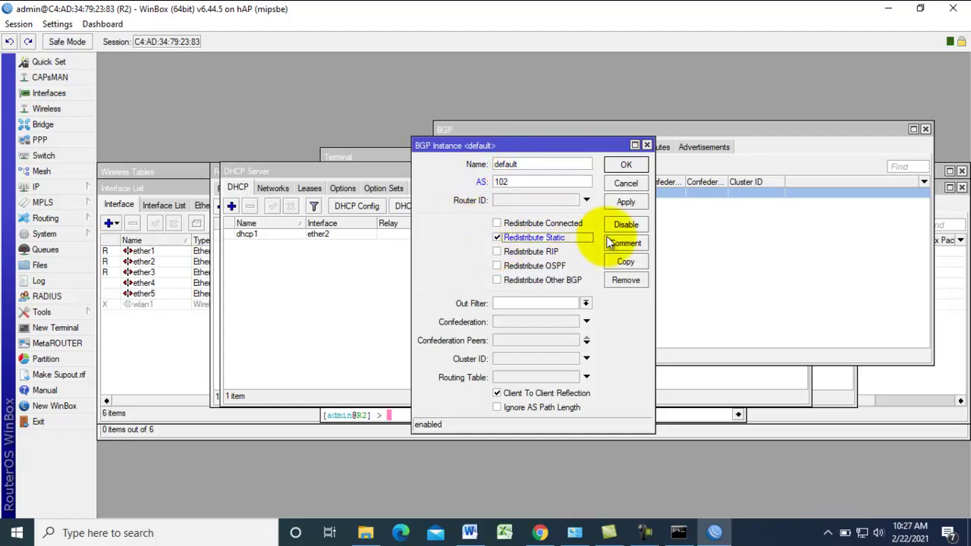
click(637, 201)
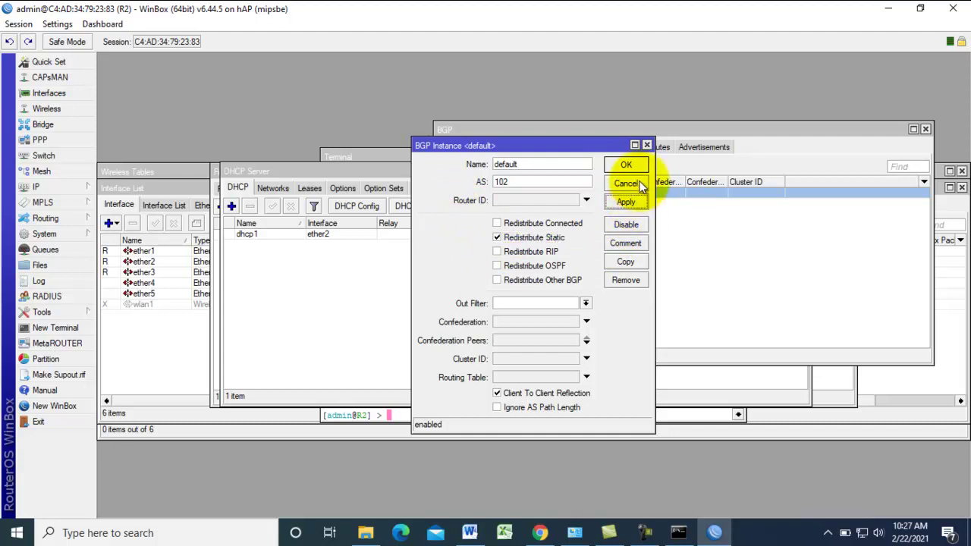
click(630, 167)
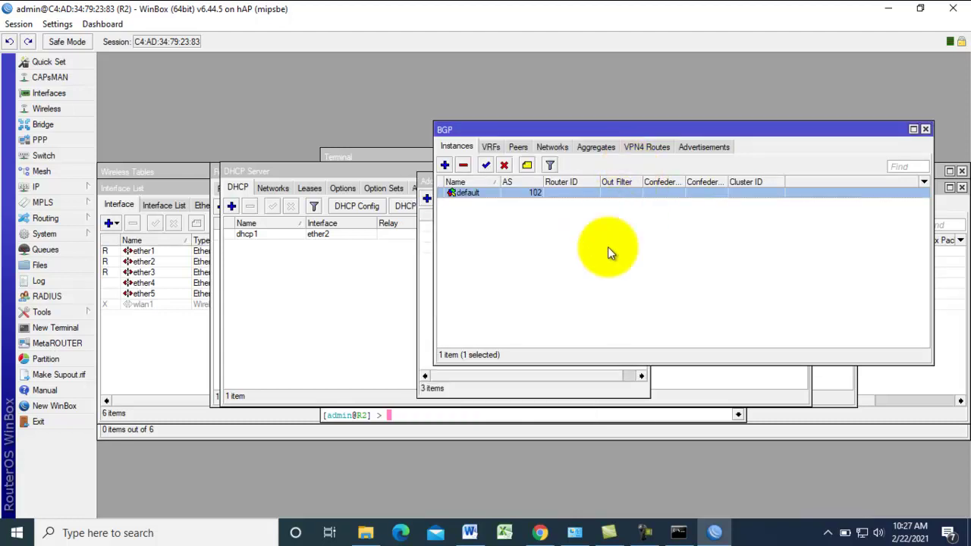
Step: Add a BGP peer named R1 on R2 with remote address 10.11.12.1 and remote AS 101
click(519, 147)
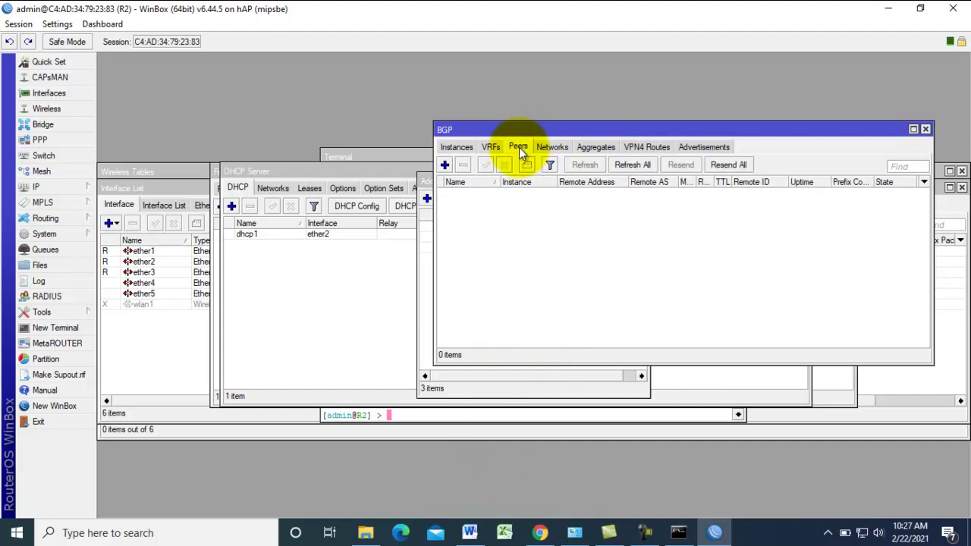
click(445, 166)
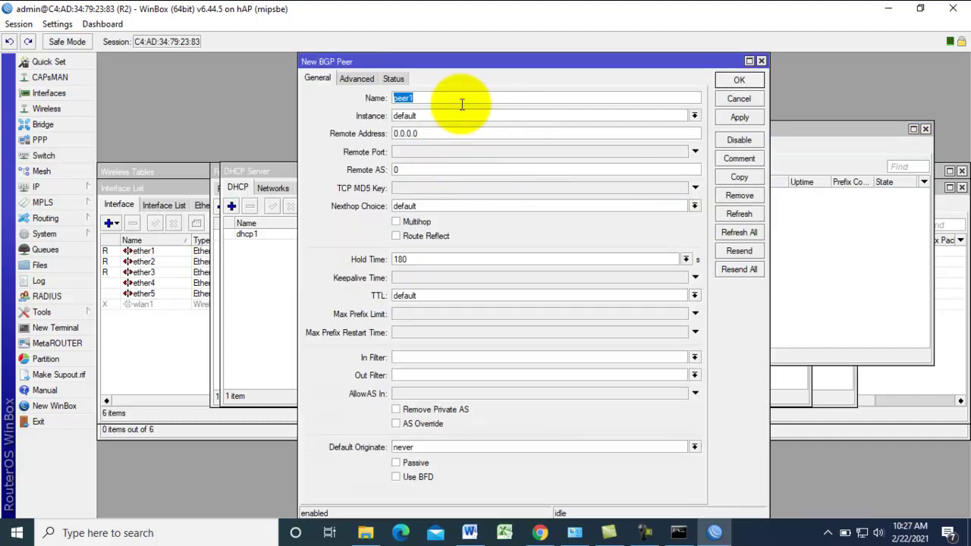
text(R1)
click(448, 134)
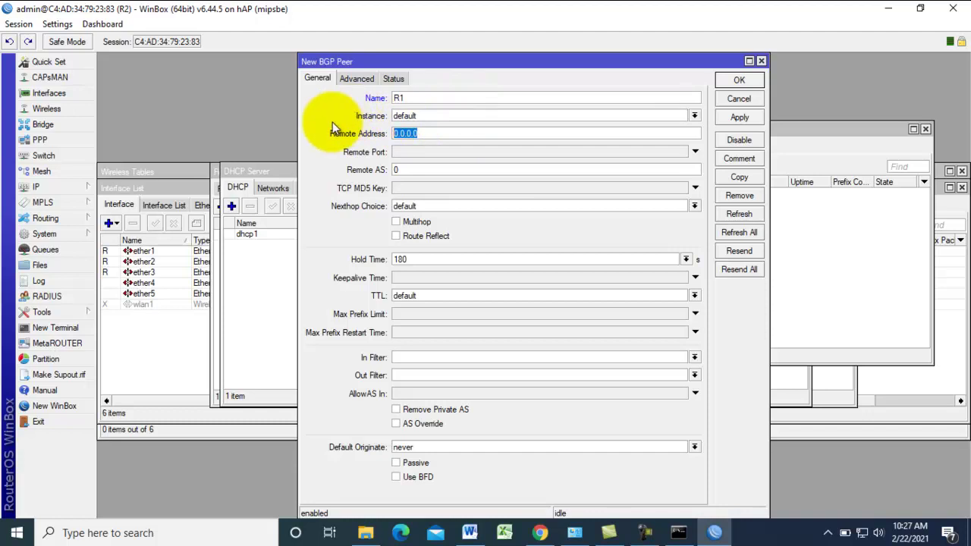
text(10.11.12)
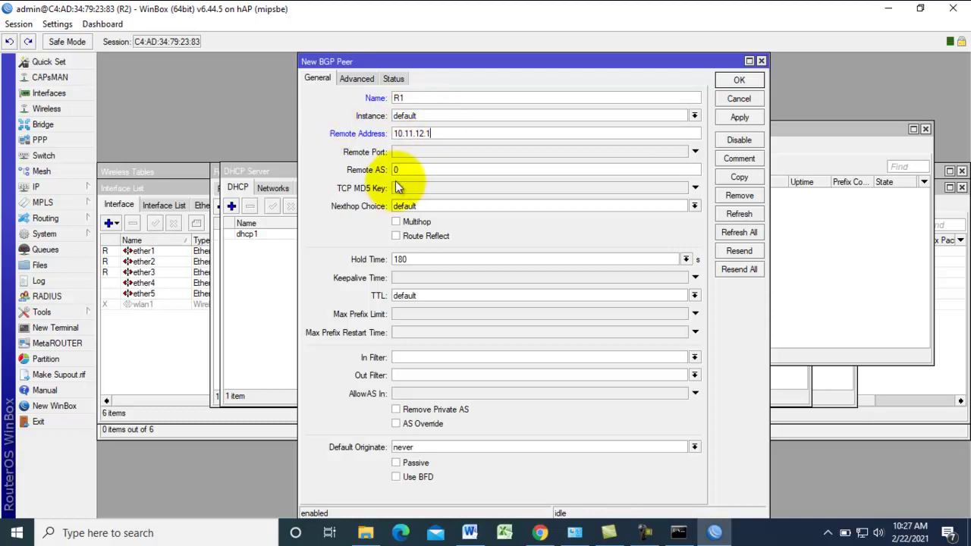
drag(409, 168, 377, 171)
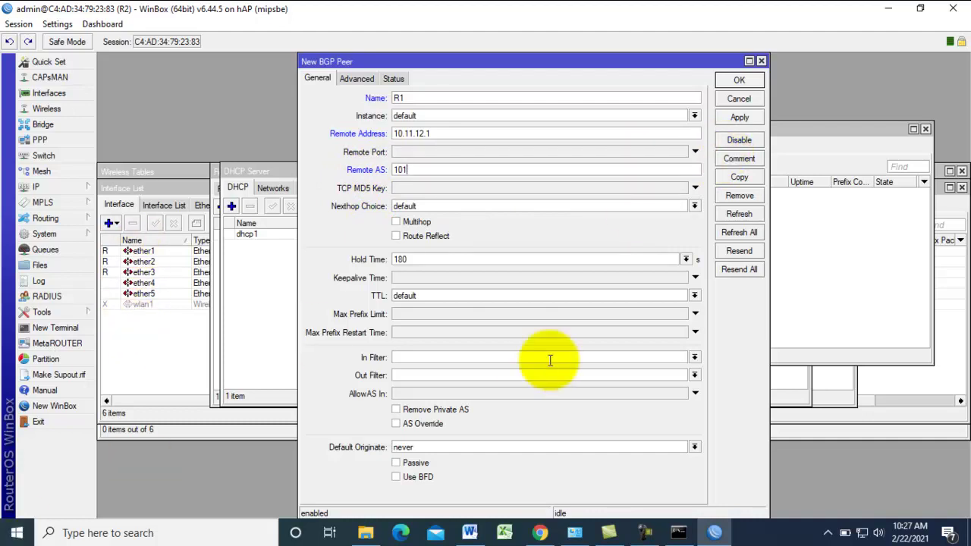
click(737, 118)
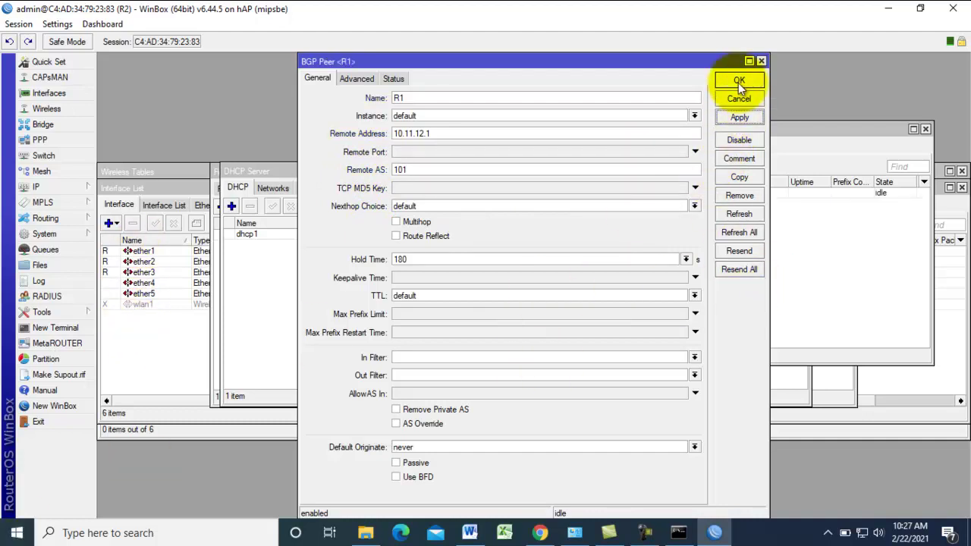
click(738, 81)
Step: Check R2's IP address list for the LAN network to advertise, then return to the BGP networks list
click(556, 148)
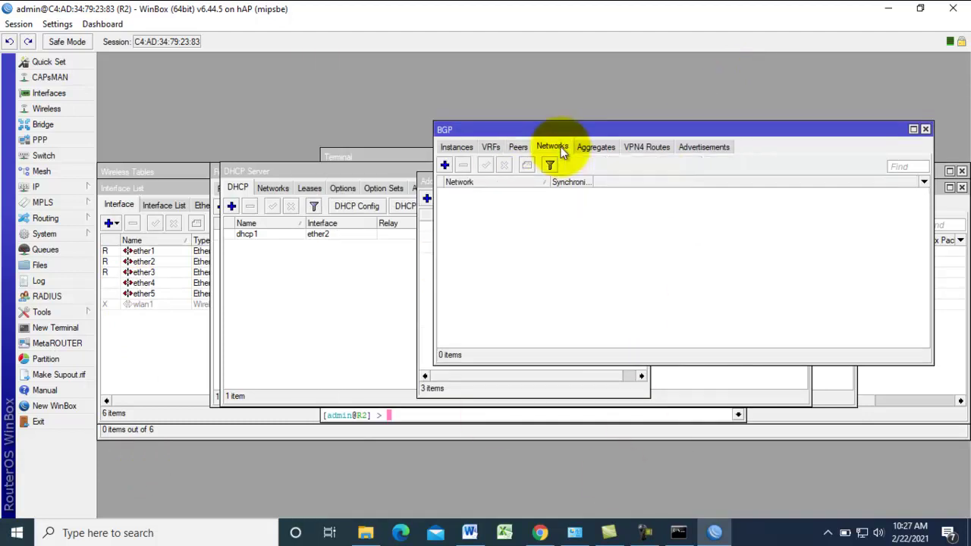
click(444, 164)
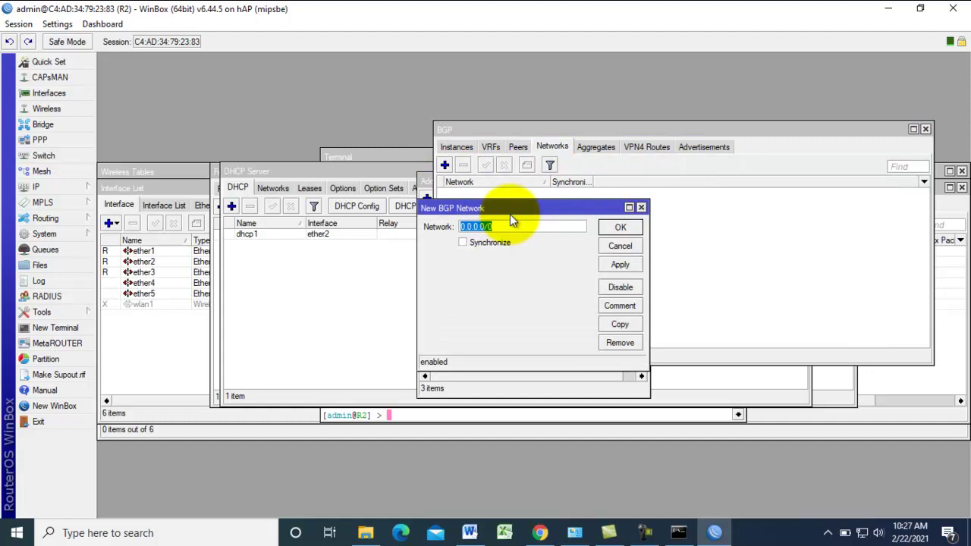
click(63, 187)
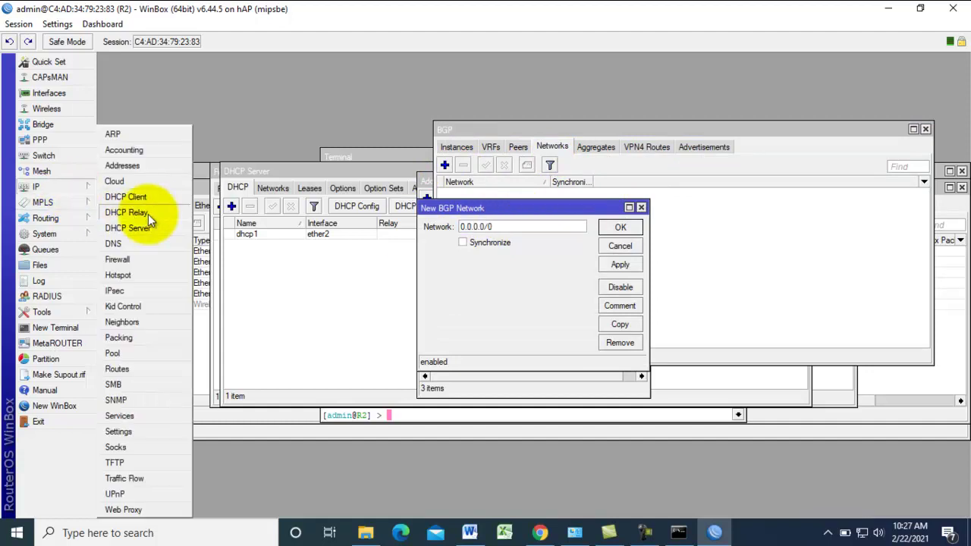
click(127, 228)
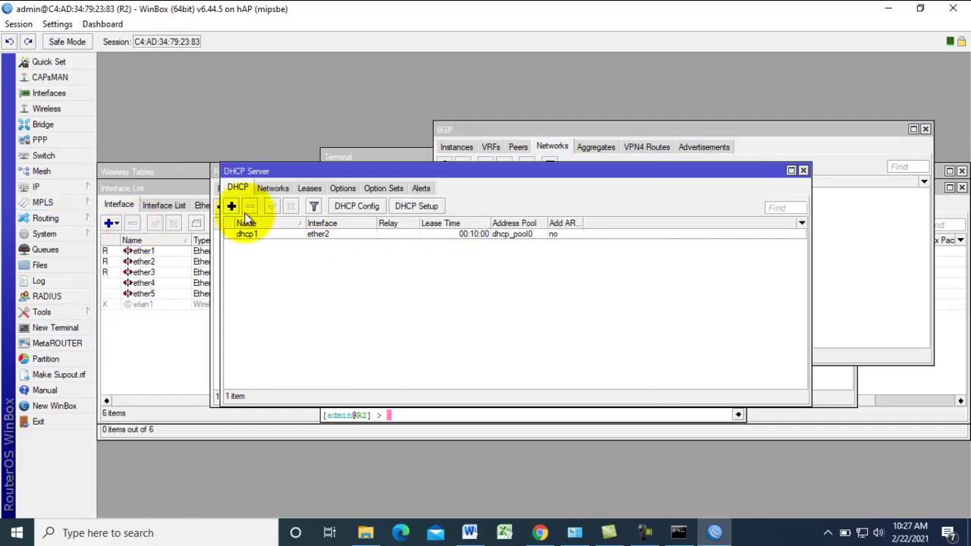
click(76, 188)
click(143, 166)
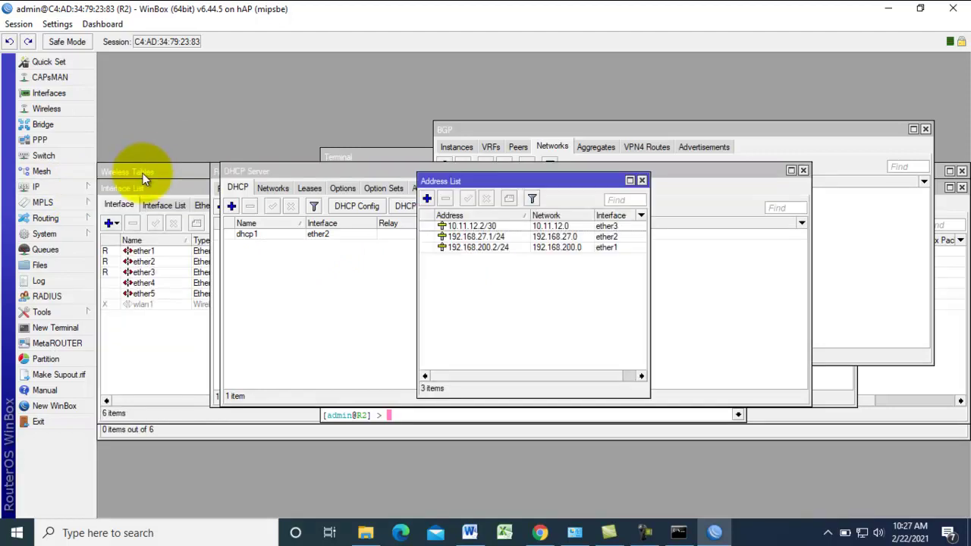
click(856, 285)
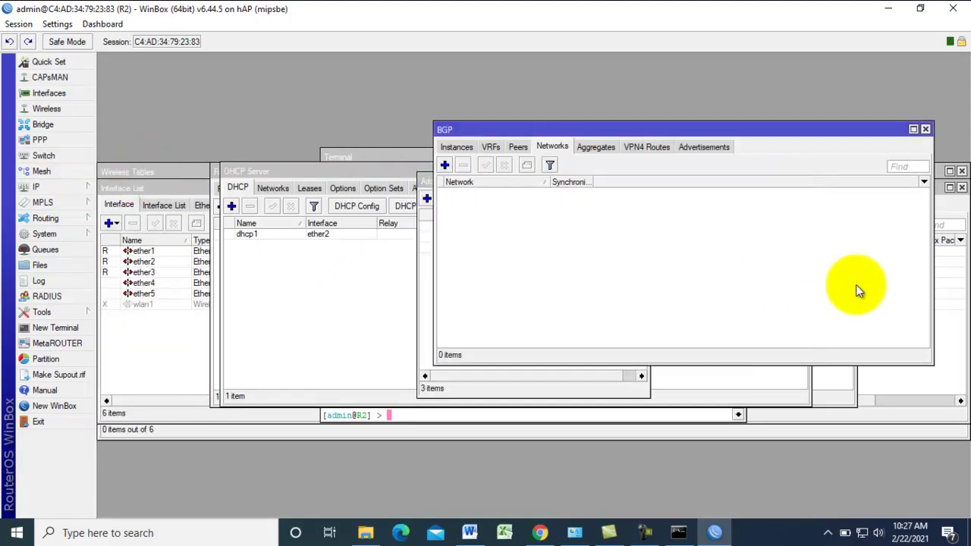
Step: Add the LAN network 192.168.27.0/24 to R2's BGP networks
click(444, 165)
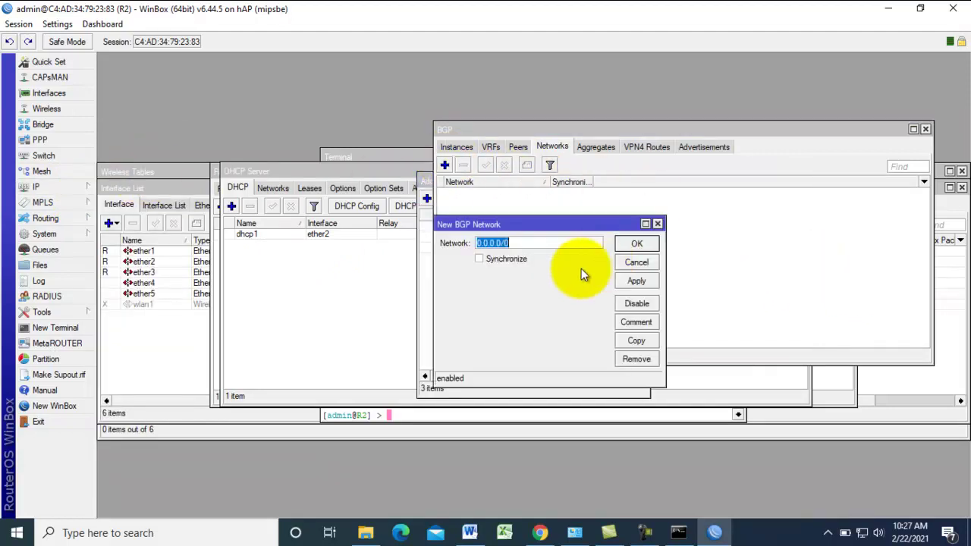
drag(516, 242, 464, 236)
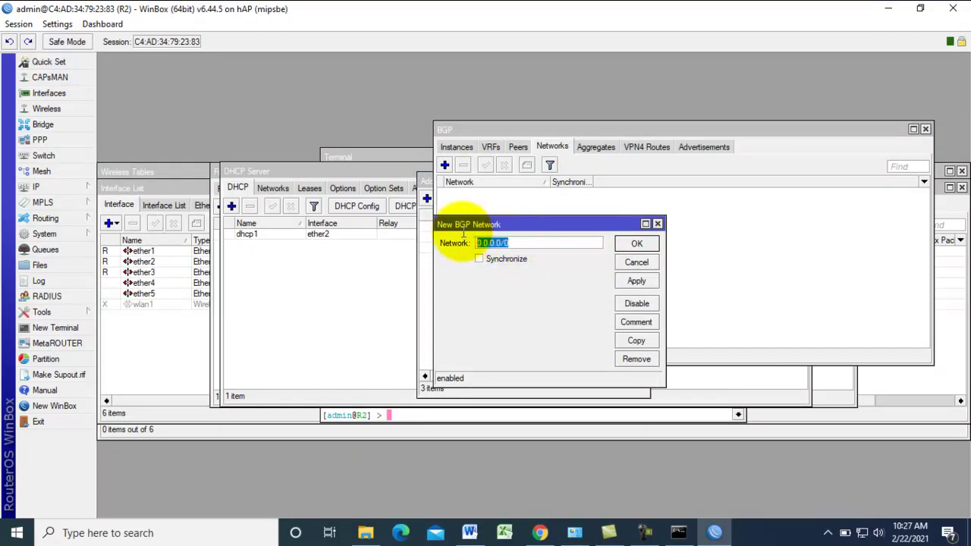
text(192.1)
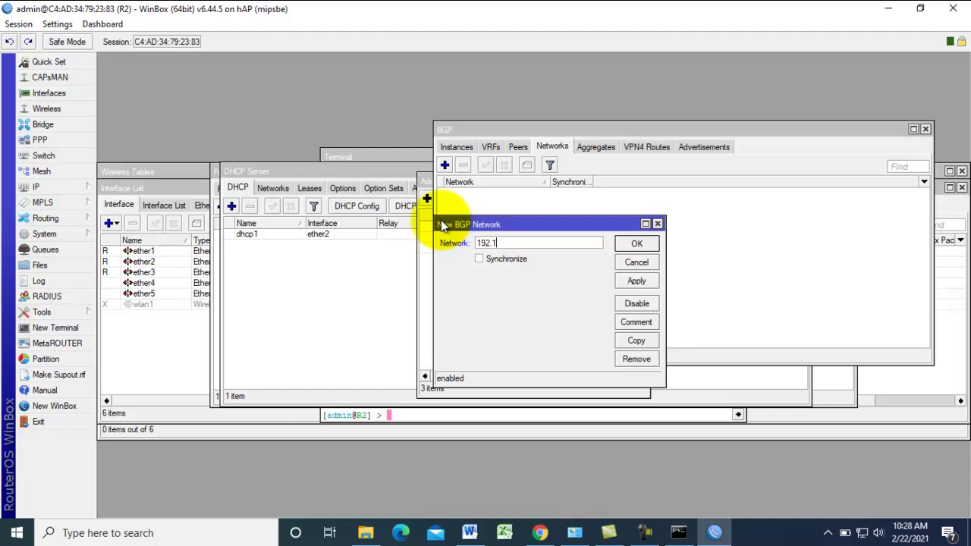
text(68.27)
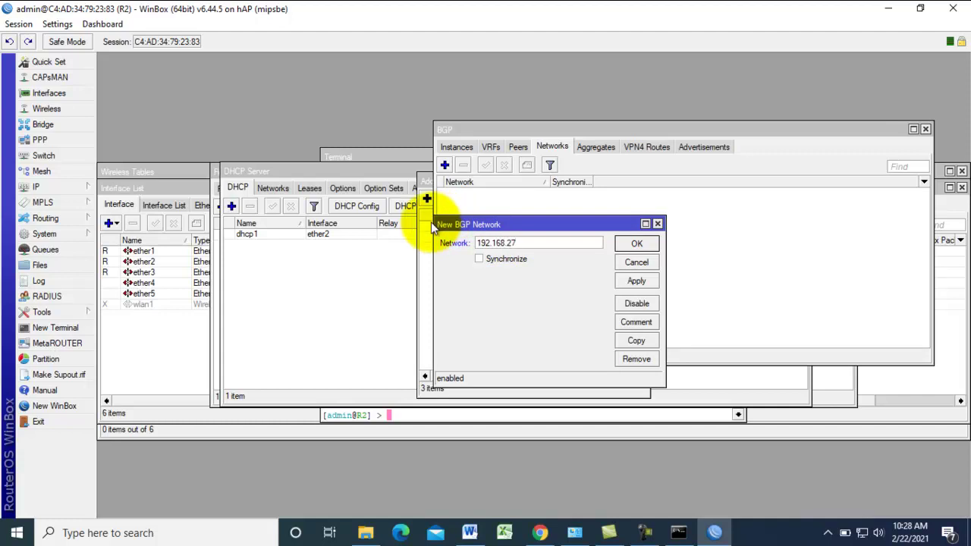
text(.0/24)
click(621, 280)
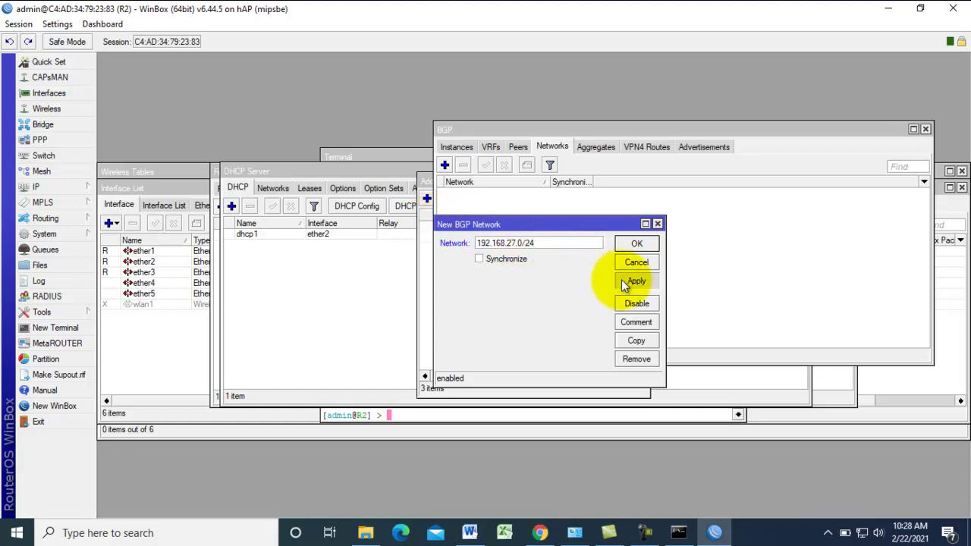
click(633, 245)
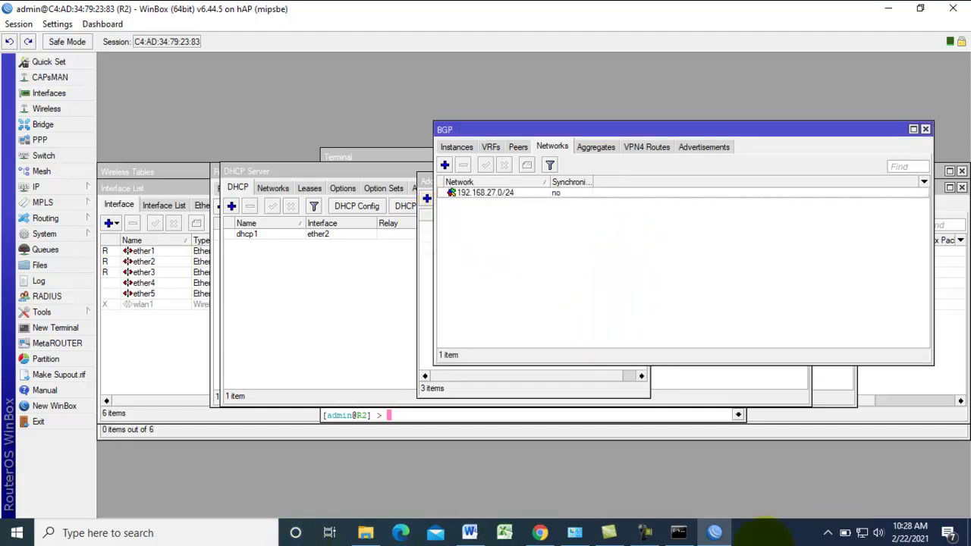
Step: Start a continuous ping to R1's LAN address 192.168.29.1 from the Command Prompt
click(678, 532)
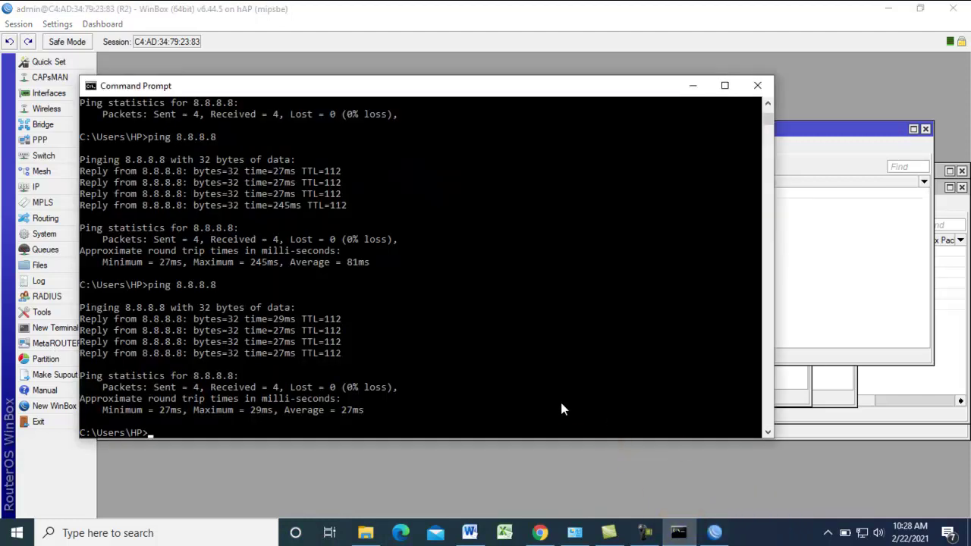
text(PING)
key(BackSpace)
key(BackSpace)
key(BackSpace)
key(BackSpace)
key(BackSpace)
text(ping 192.168.29)
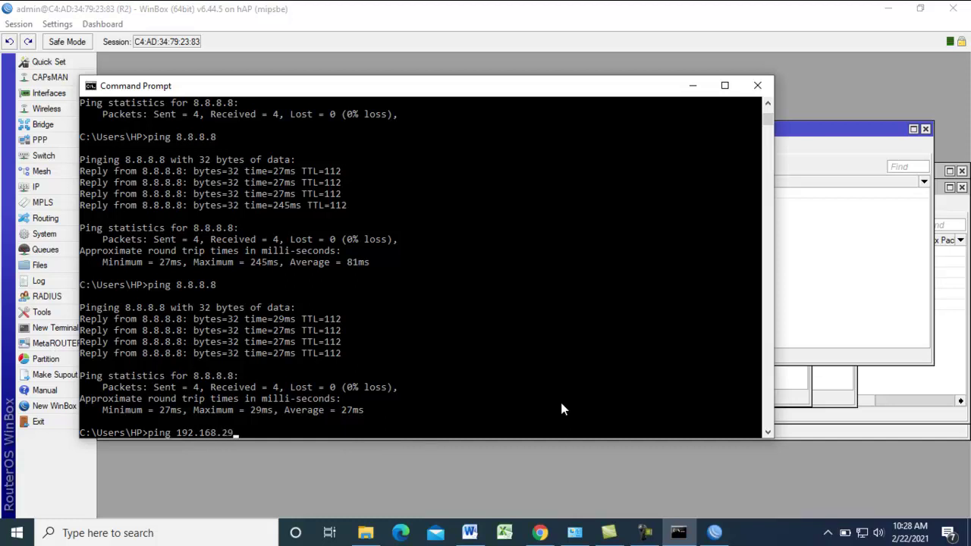
text(.1 -t)
key(Return)
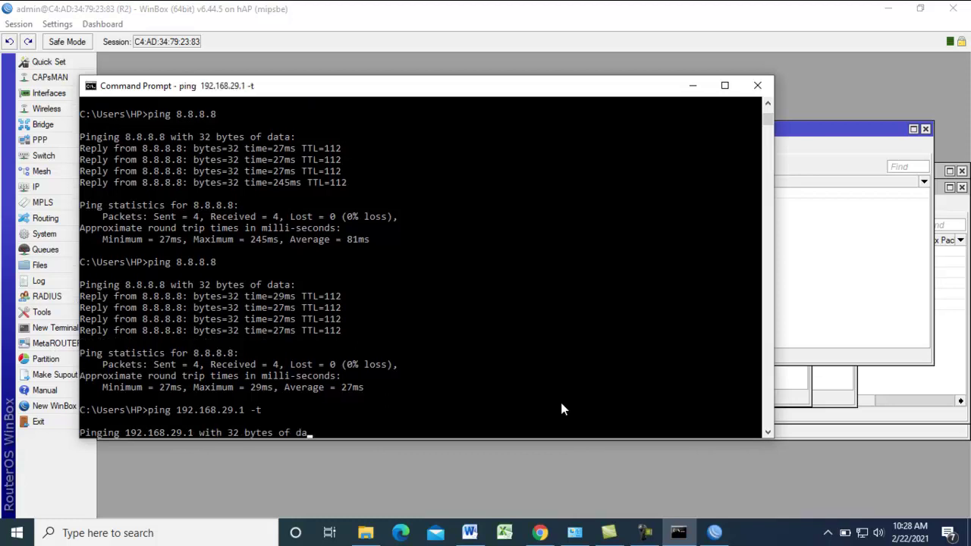
Step: Arrange the ping and BGP windows side by side and disable R2's 192.168.27.0/24 BGP network
drag(350, 85, 783, 151)
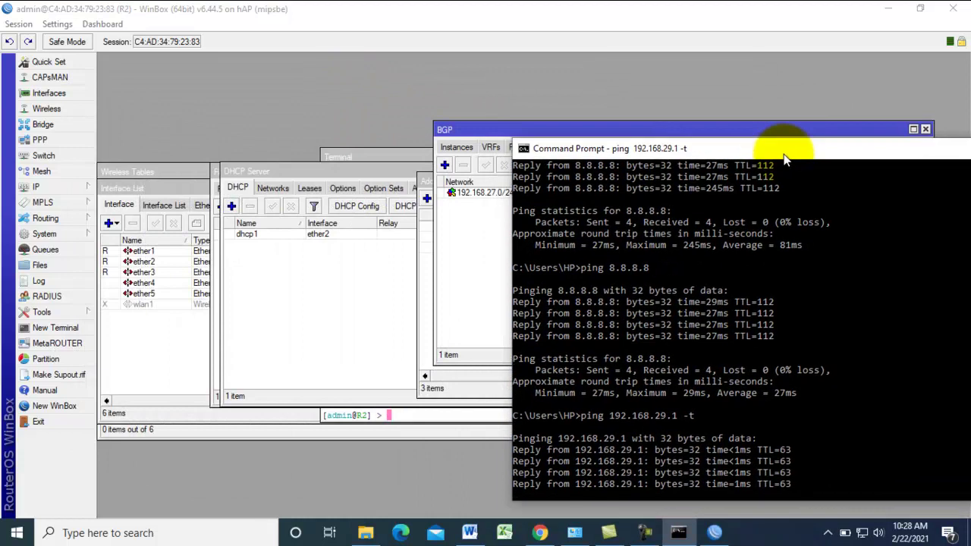
drag(473, 130, 192, 169)
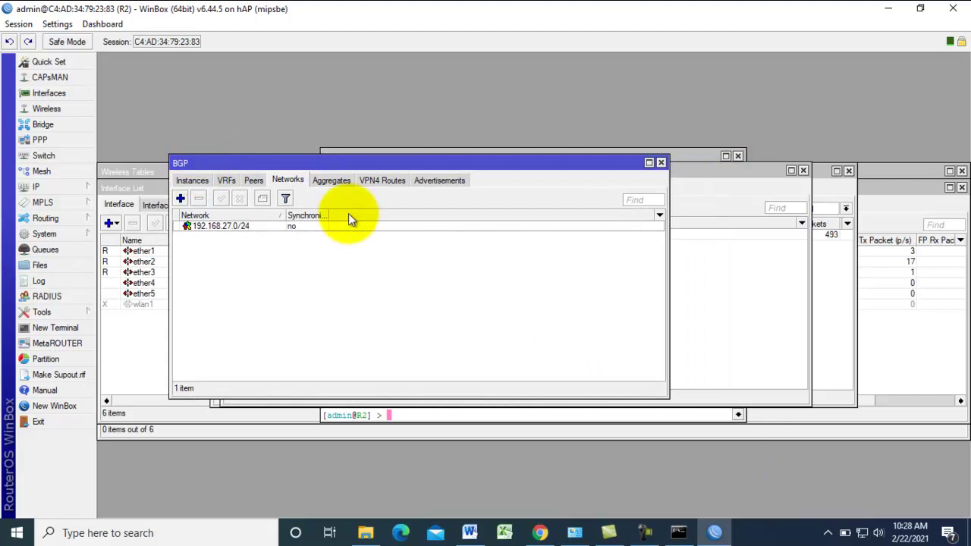
click(679, 534)
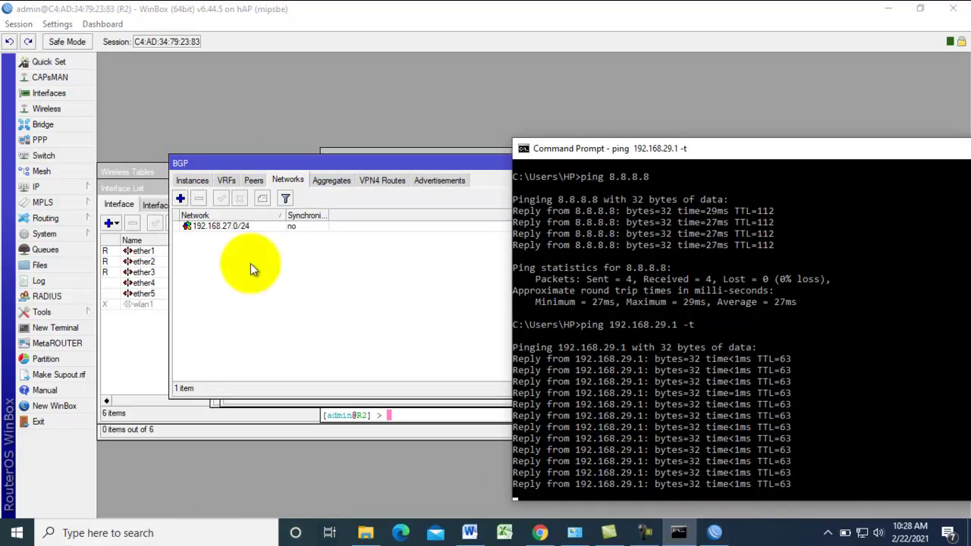
click(223, 227)
click(675, 531)
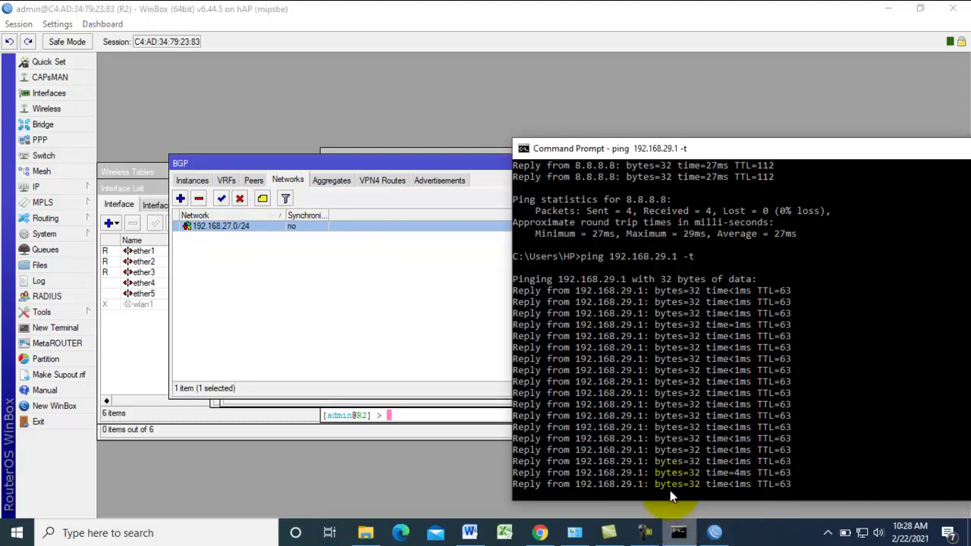
click(241, 199)
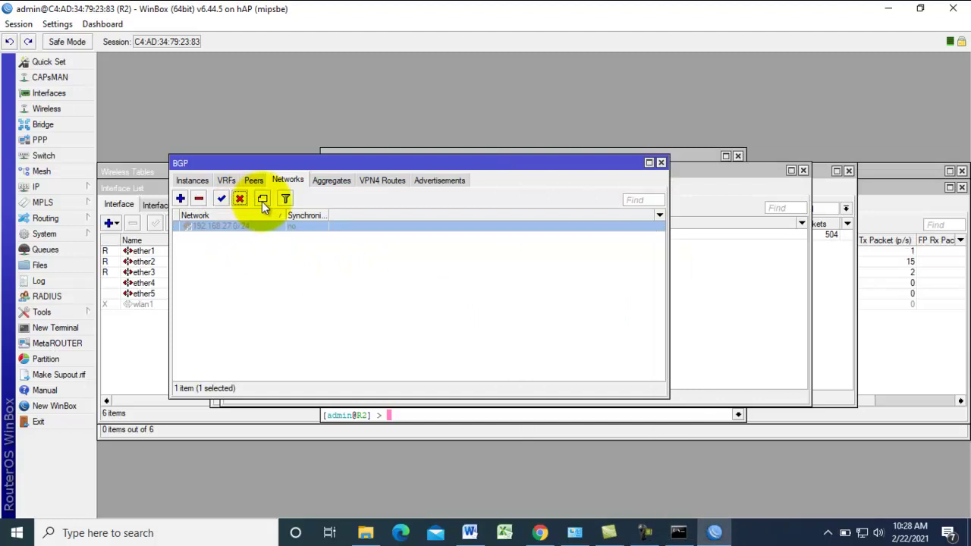
Step: Place the running ping to 192.168.29.1 beside R2's BGP networks list and resume its output to check the replies
click(678, 530)
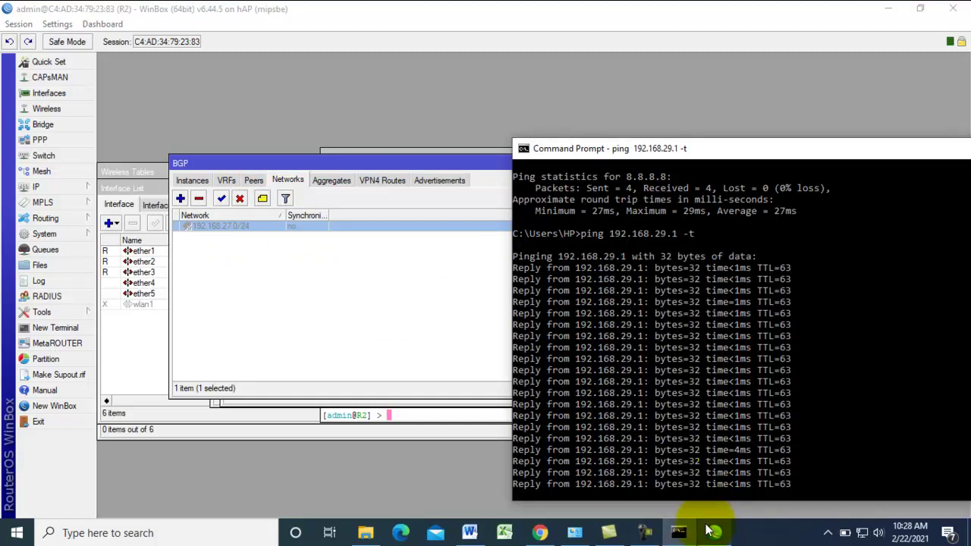
click(862, 371)
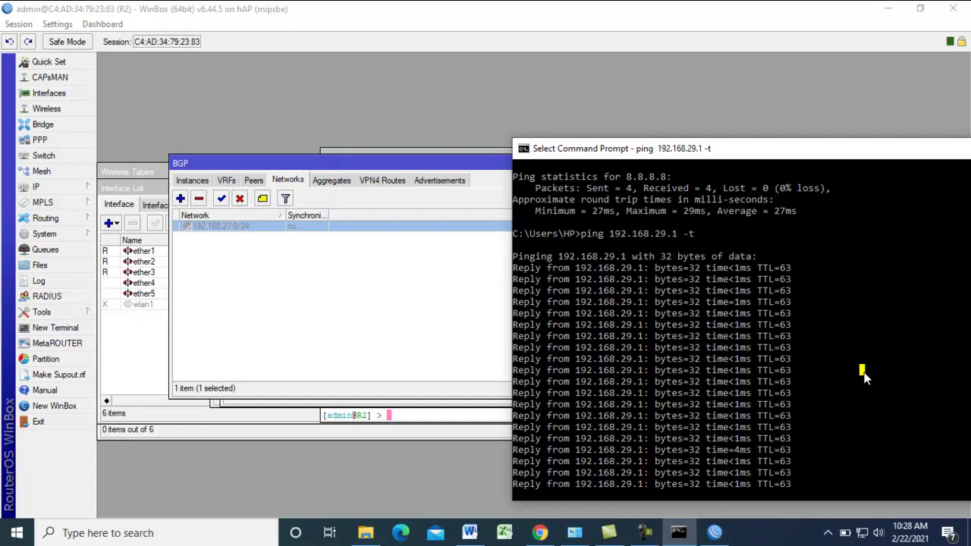
drag(700, 148, 639, 52)
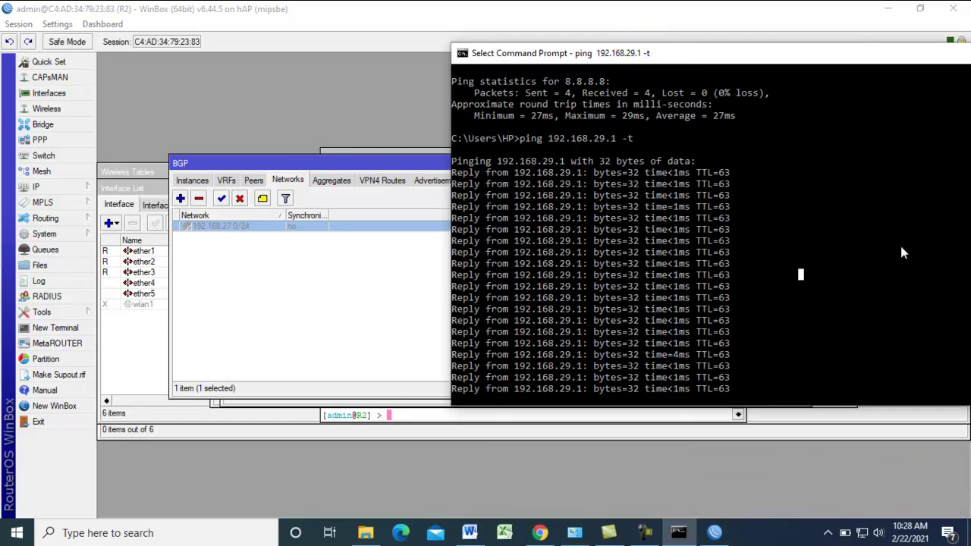
click(794, 389)
key(Escape)
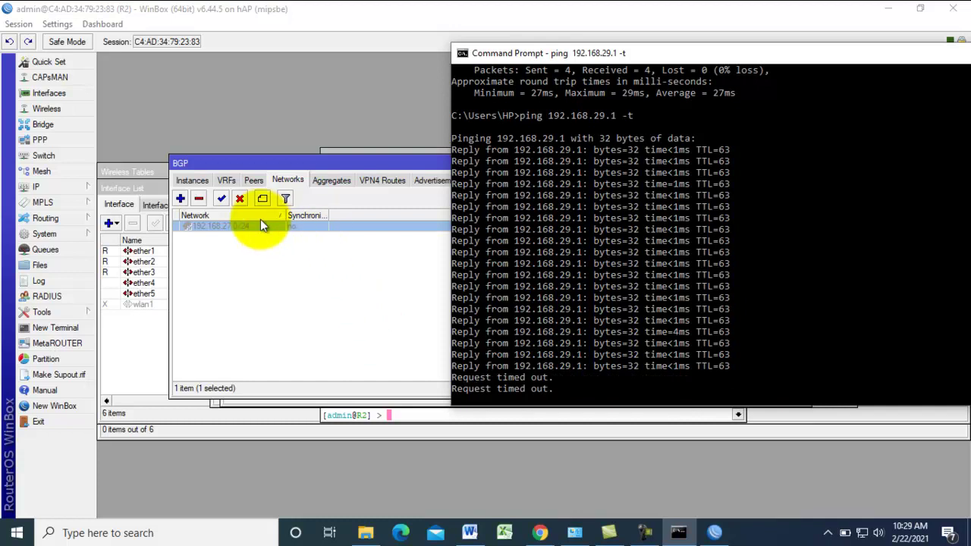
Step: Re-enable R2's 192.168.27.0/24 BGP network and check the ping to 192.168.29.1 again
click(220, 198)
click(677, 533)
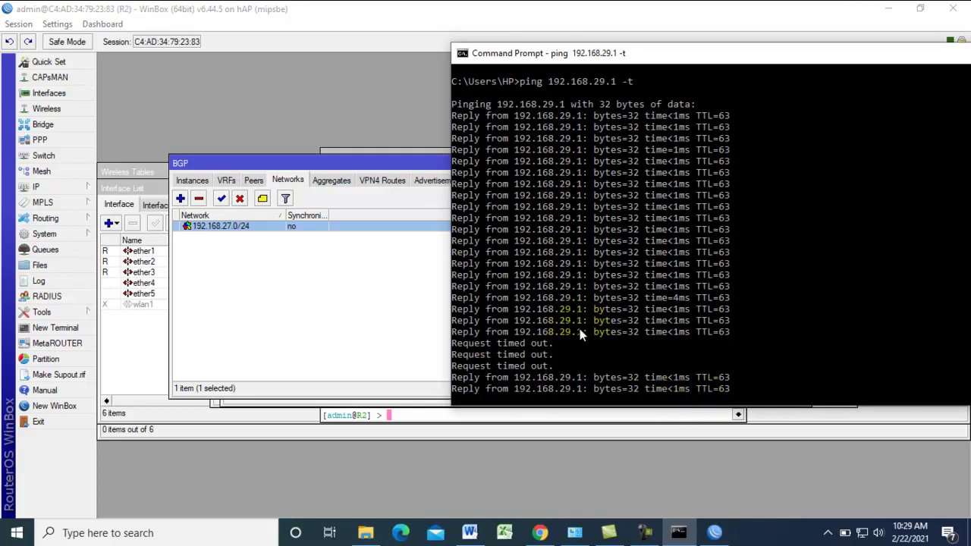
Step: Test the continuous ping with R2's BGP peer R1 disabled, and check it again with the peer re-enabled
click(263, 182)
click(227, 226)
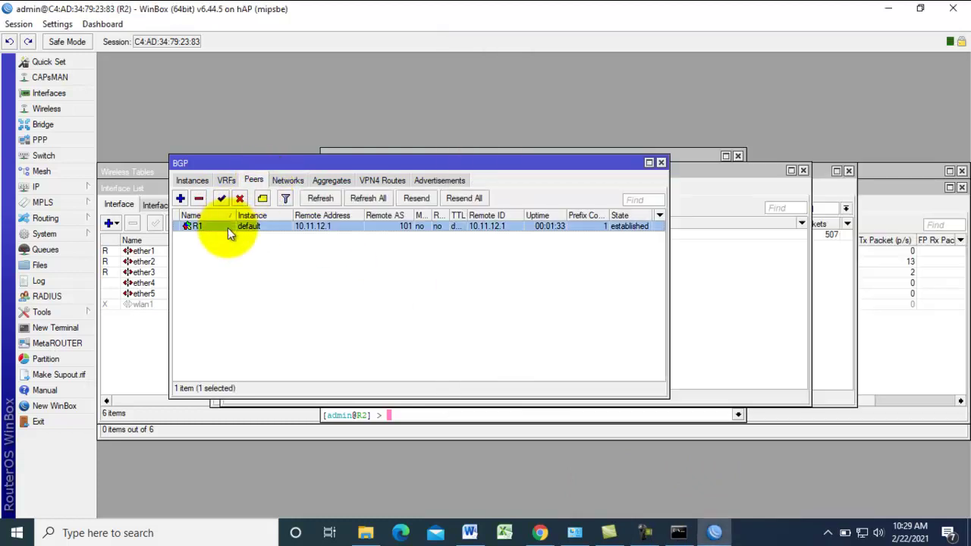
click(240, 199)
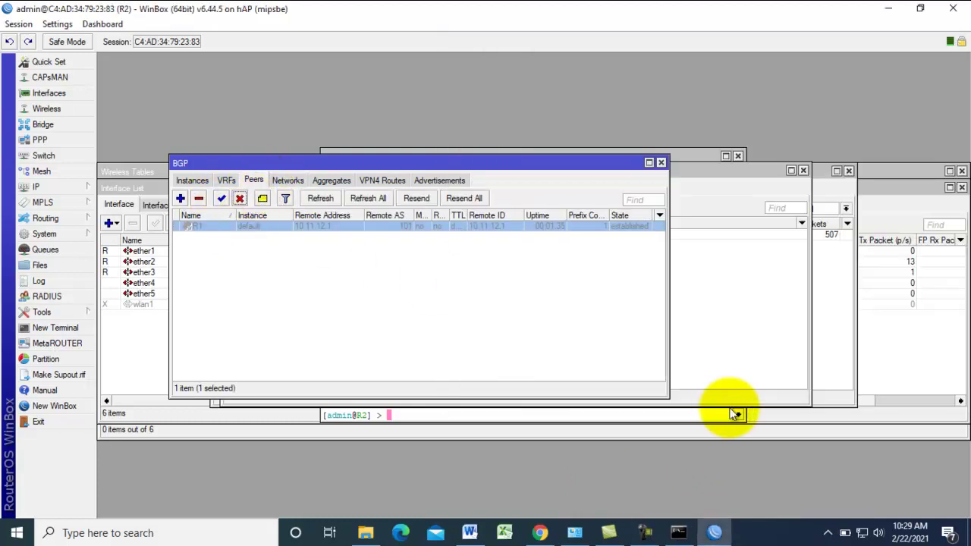
click(679, 535)
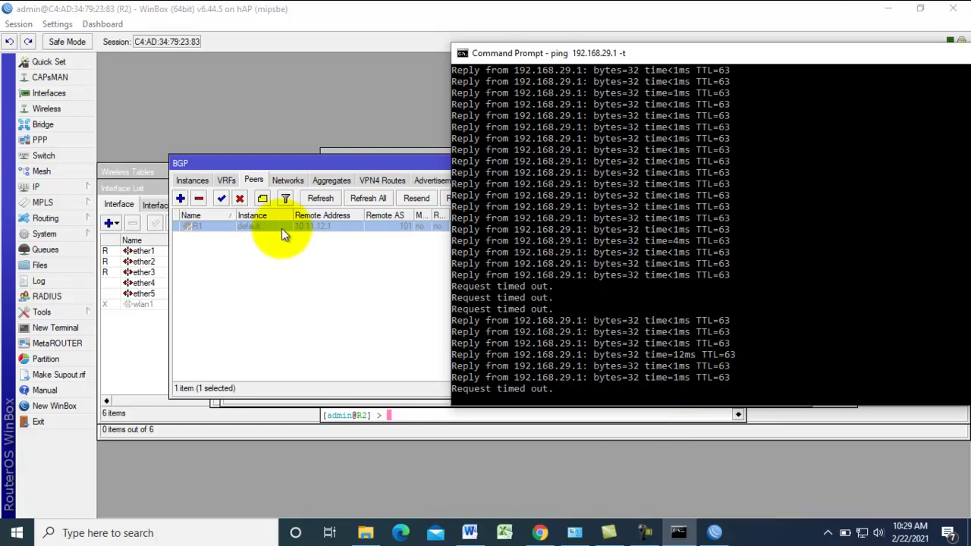
click(222, 199)
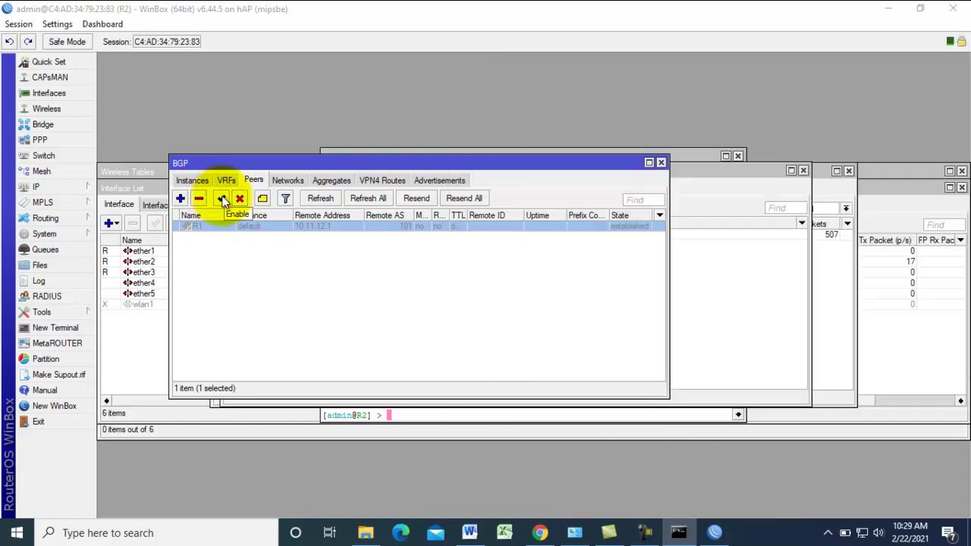
click(678, 536)
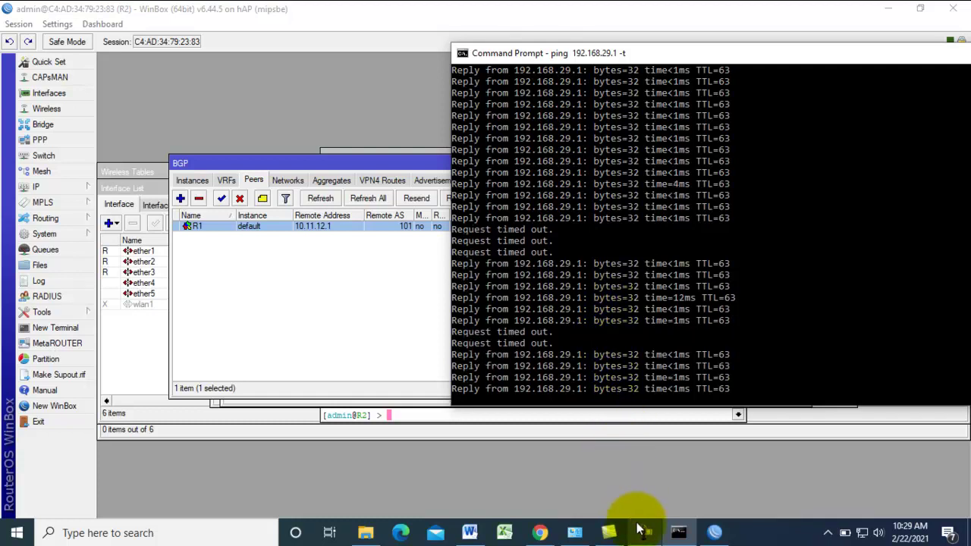
mouse_move(637, 529)
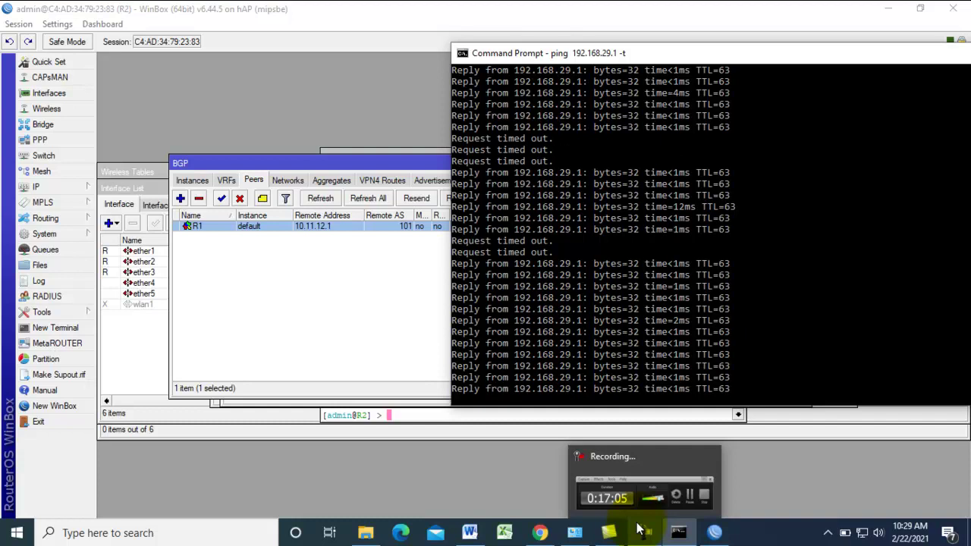
click(643, 531)
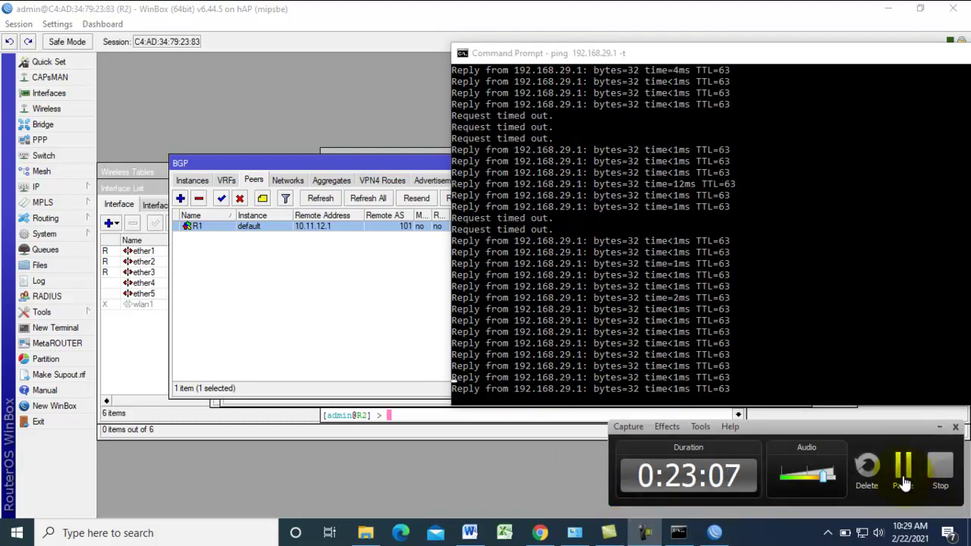